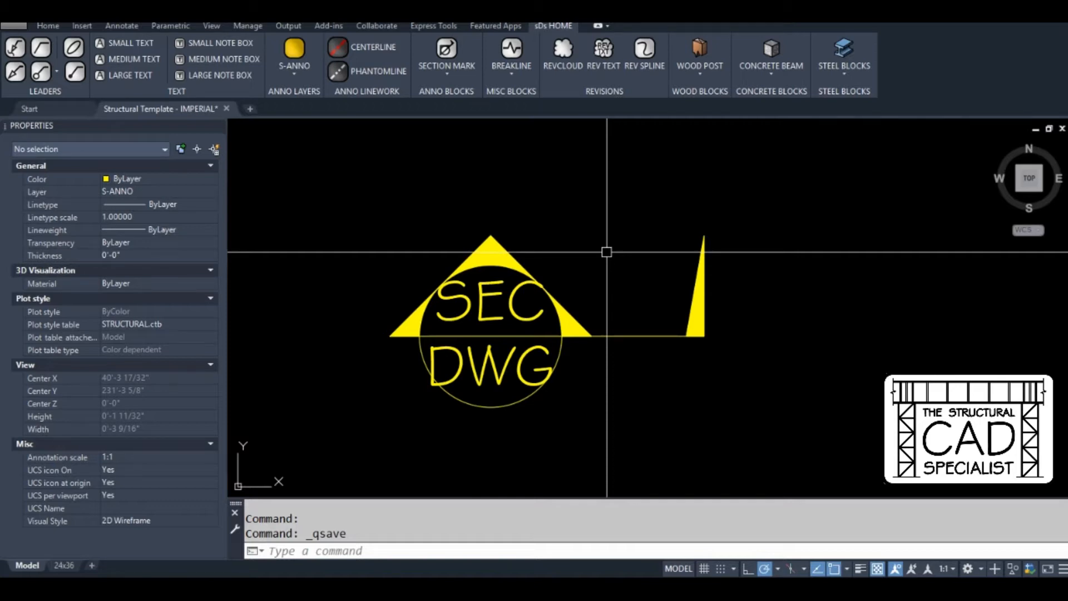
Copy the section arrow and the slim tail arrow to just above the section mark
{"action": "middle_click_drag", "start_coordinate": [606, 248], "coordinate": [613, 258]}
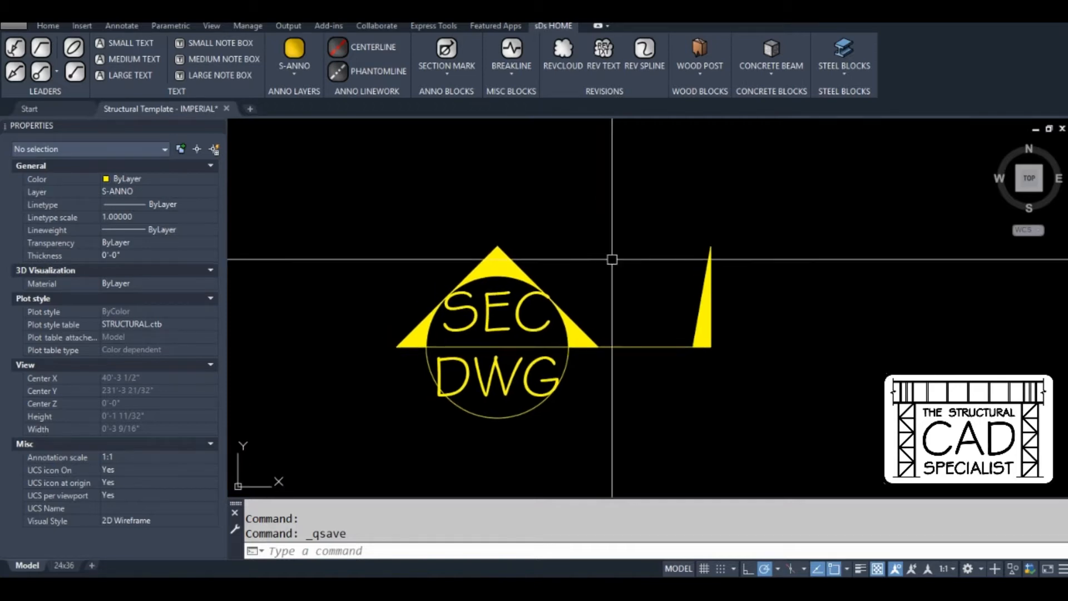
{"action": "left_click", "coordinate": [517, 267]}
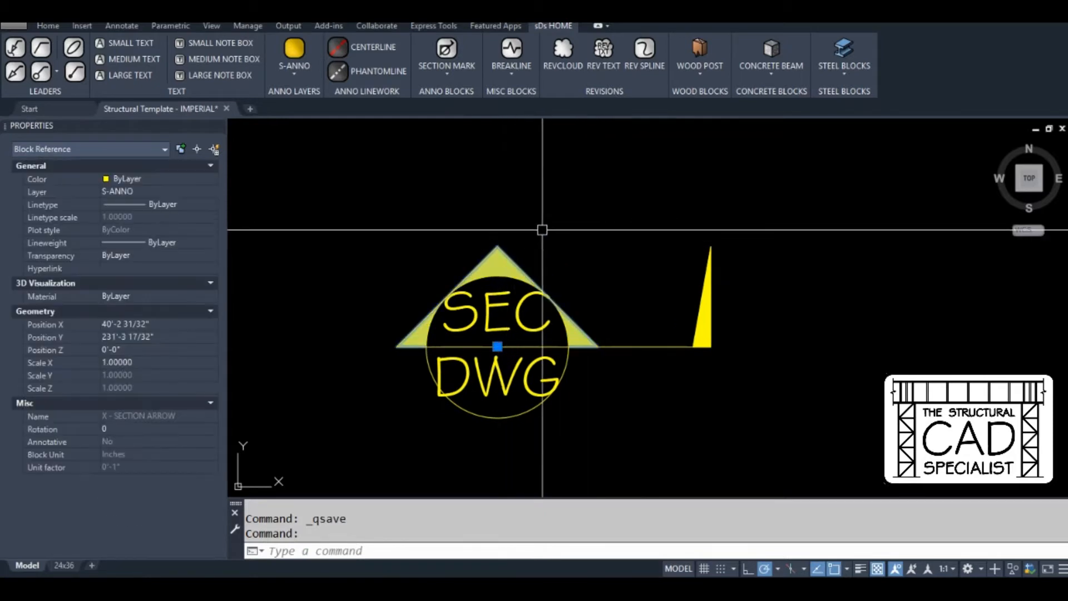
{"action": "type", "text": "c"}
{"action": "key", "text": "Return"}
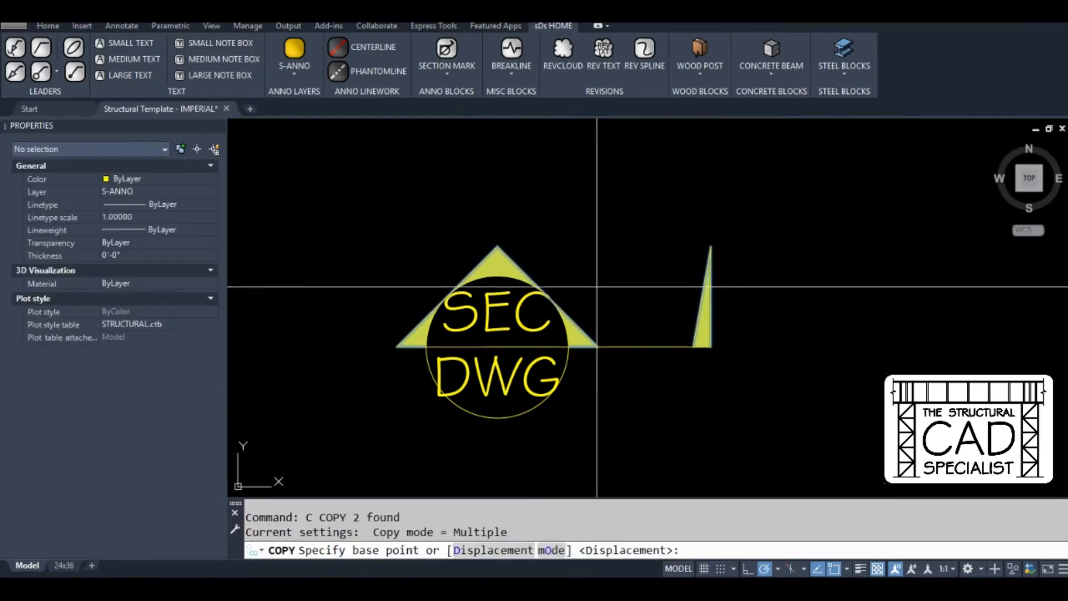
{"action": "left_click", "coordinate": [598, 346]}
{"action": "key", "text": "Escape"}
{"action": "key", "text": "Escape"}
Erase the copied section arrow and tail arrow above the section mark
{"action": "left_click", "coordinate": [623, 170]}
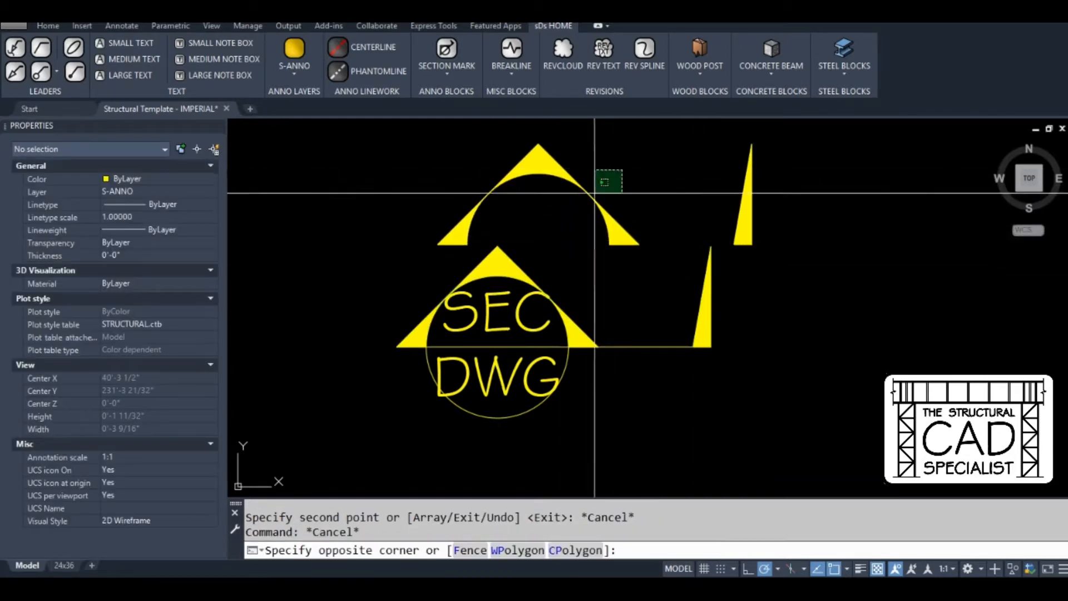
{"action": "left_click", "coordinate": [584, 208]}
{"action": "left_click", "coordinate": [770, 204]}
{"action": "left_click", "coordinate": [710, 217]}
{"action": "type", "text": "e"}
{"action": "key", "text": "Return"}
{"action": "middle_click_drag", "start_coordinate": [623, 301], "coordinate": [647, 266]}
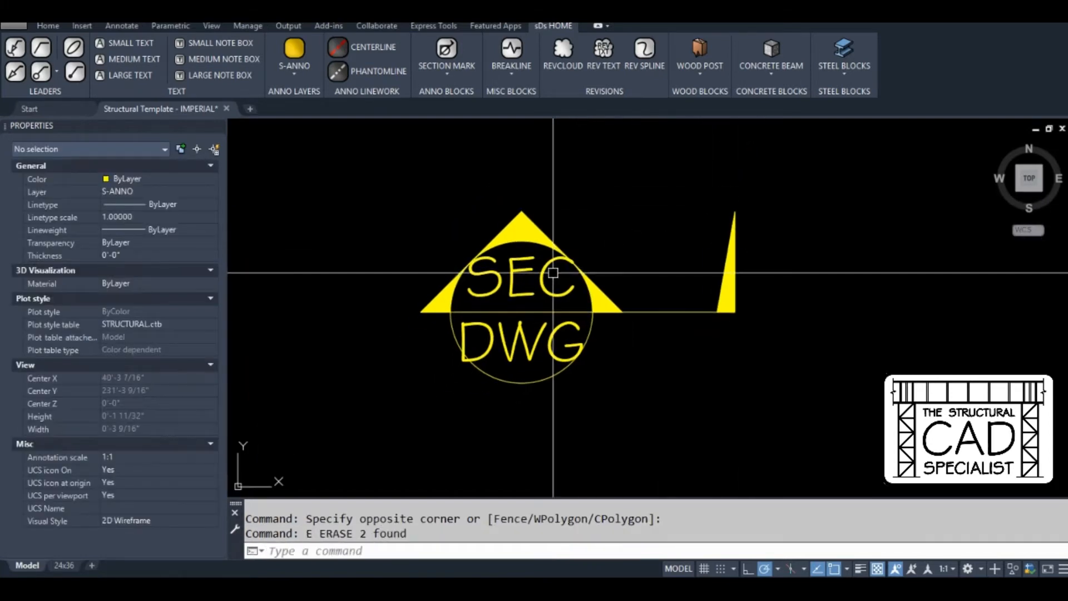
Inspect the properties of the SEC and DWG attribute definitions inside the circle
{"action": "left_click", "coordinate": [549, 266]}
{"action": "left_click", "coordinate": [544, 330]}
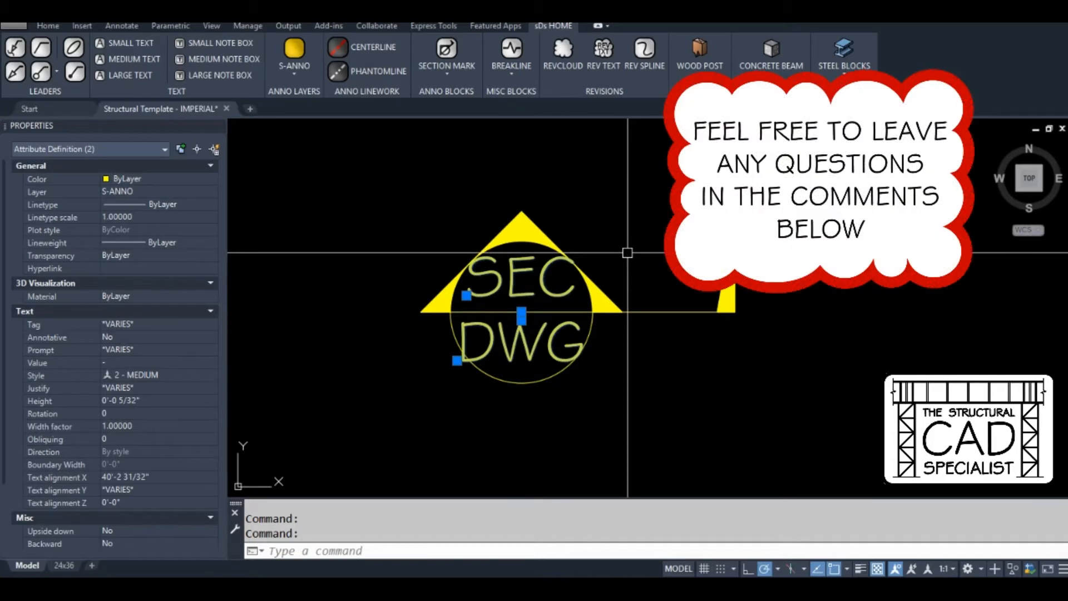
{"action": "key", "text": "Escape"}
{"action": "key", "text": "Escape"}
{"action": "mouse_move", "coordinate": [633, 247]}
{"action": "middle_mouse_down"}
{"action": "mouse_move", "coordinate": [608, 255]}
{"action": "mouse_move", "coordinate": [644, 213]}
{"action": "middle_mouse_up"}
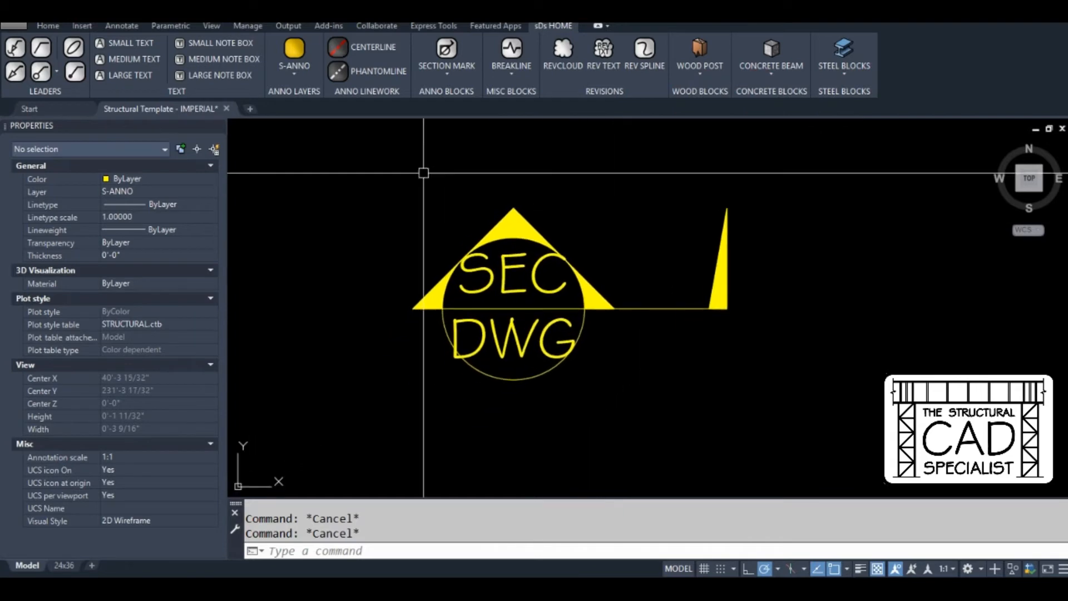
Define the whole section mark as an annotative block named "# - TEST SECTION MARK" with its base point at the circle's centre
{"action": "left_click", "coordinate": [376, 158]}
{"action": "left_click", "coordinate": [786, 383]}
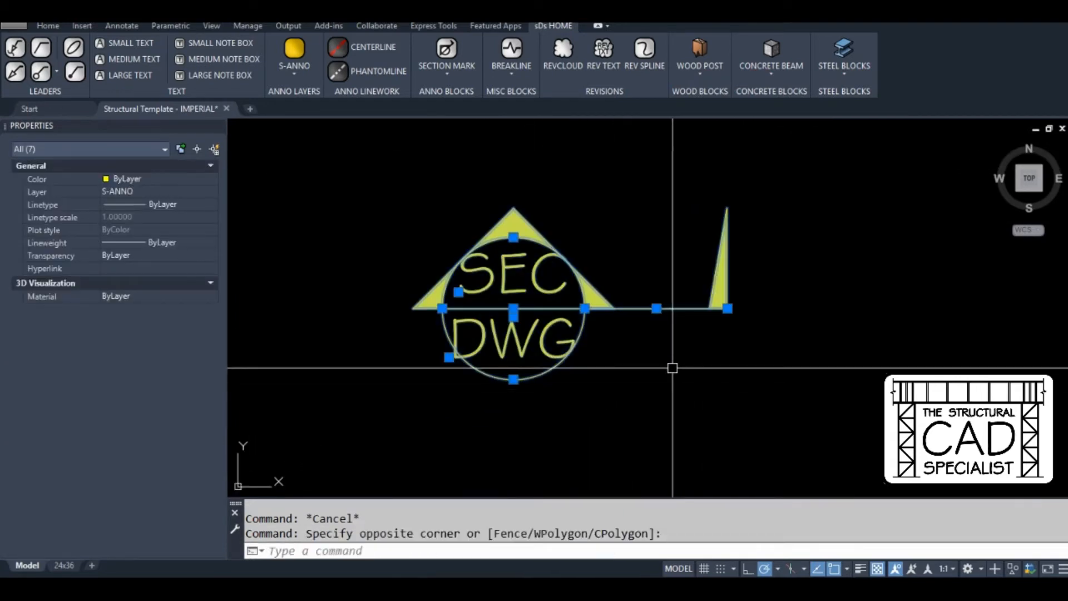
{"action": "type", "text": "B"}
{"action": "key", "text": "Return"}
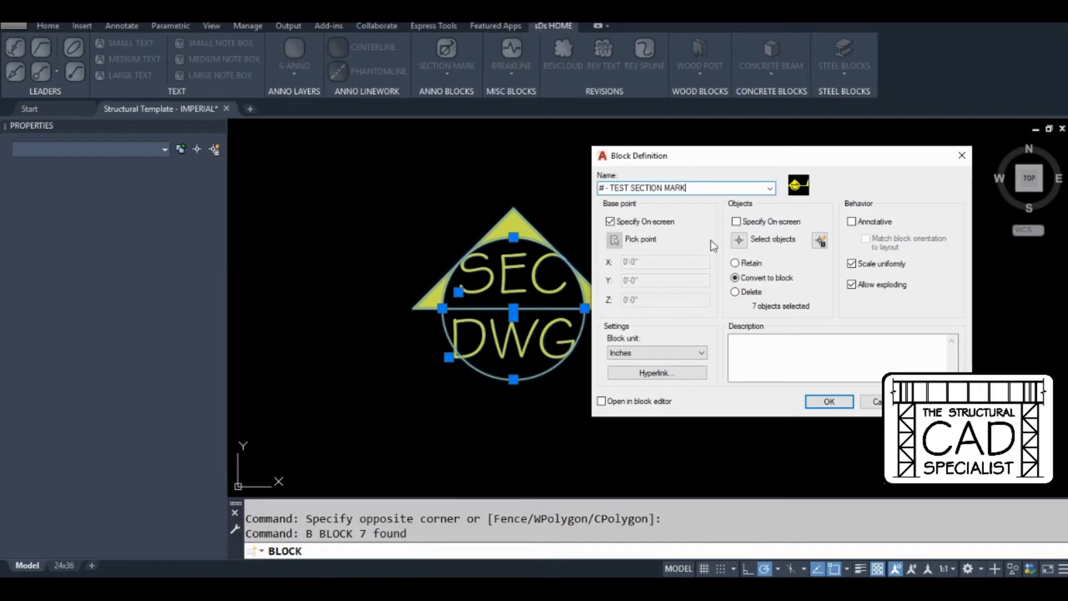
{"action": "left_click", "coordinate": [853, 222]}
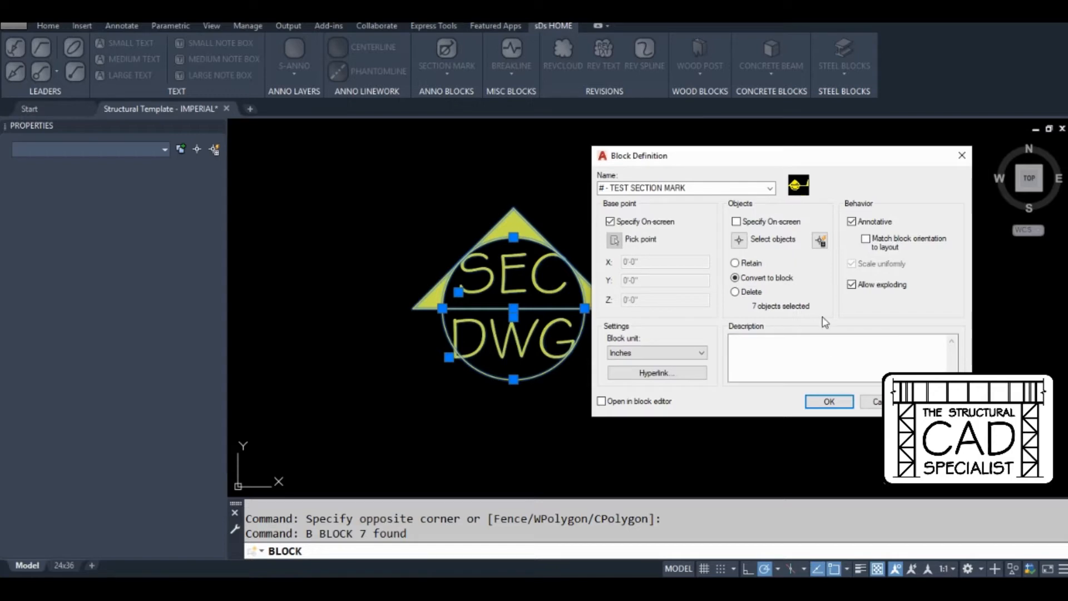
{"action": "left_click", "coordinate": [829, 401]}
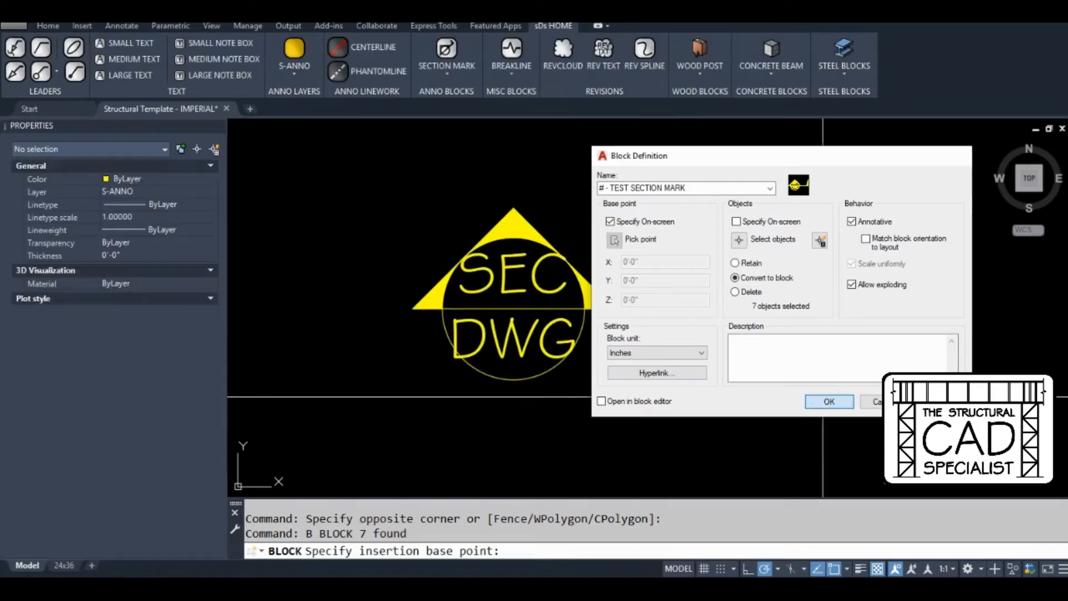
{"action": "left_click", "coordinate": [513, 308]}
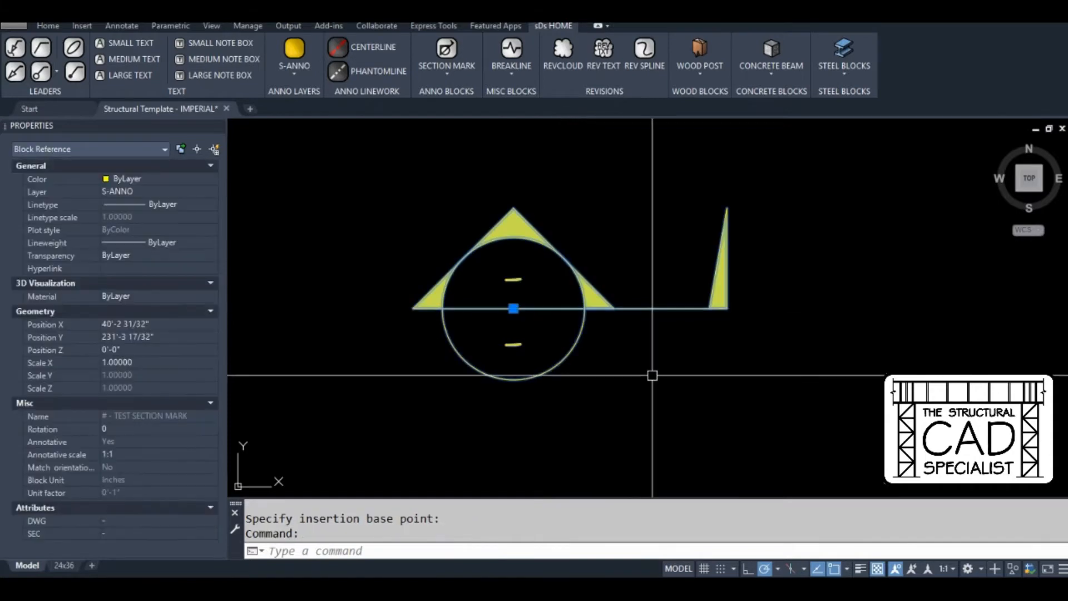
Open the # - TEST SECTION MARK block in the Block Editor
{"action": "key", "text": "Return"}
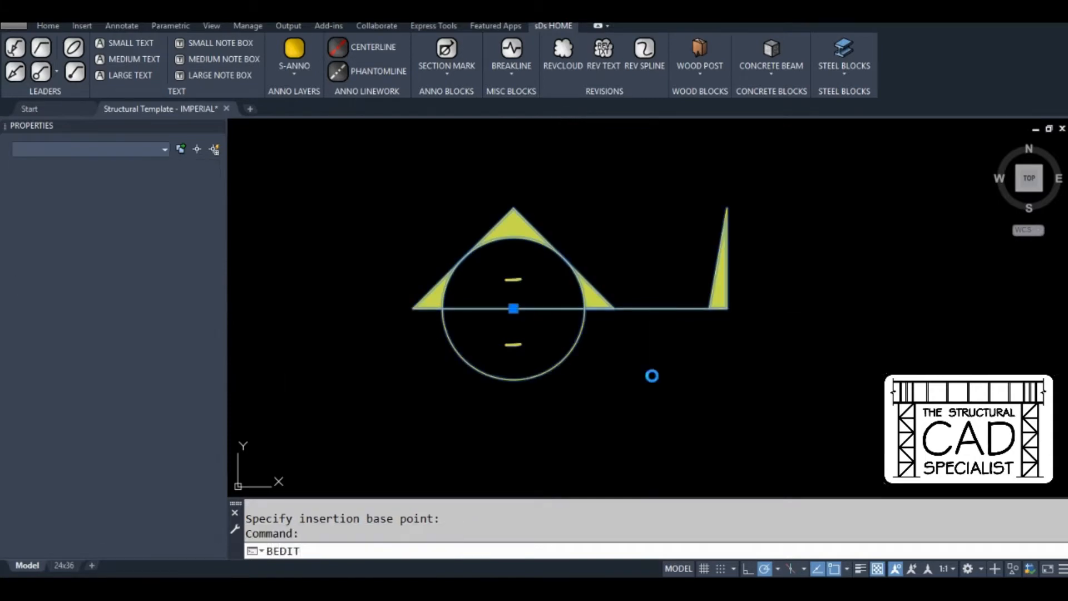
{"action": "left_click", "coordinate": [527, 388]}
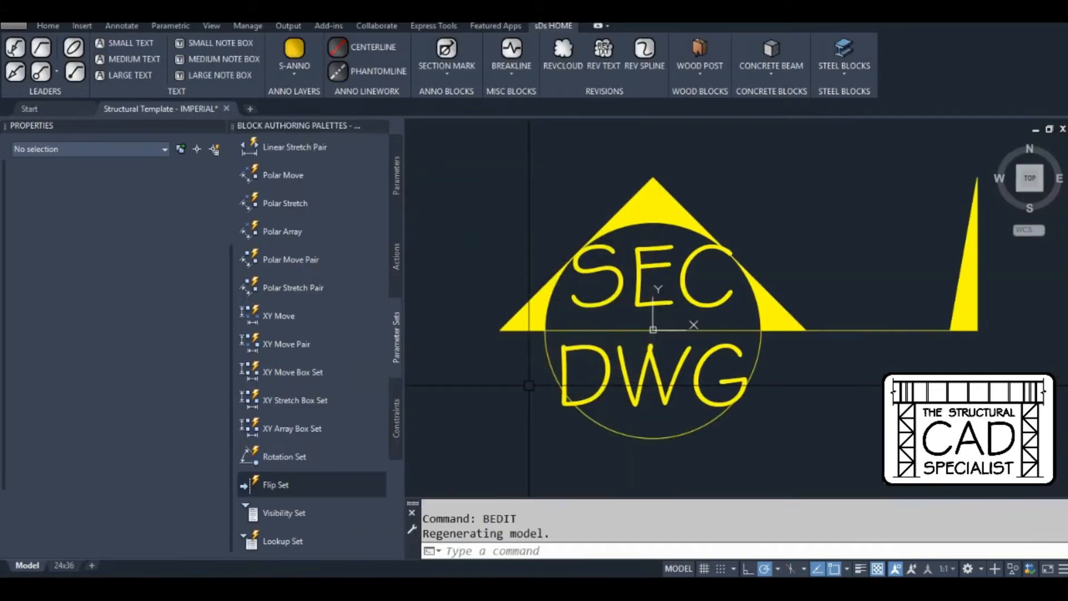
{"action": "mouse_move", "coordinate": [762, 352]}
{"action": "middle_mouse_down"}
{"action": "mouse_move", "coordinate": [749, 372]}
{"action": "mouse_move", "coordinate": [704, 348]}
{"action": "middle_mouse_up"}
{"action": "scroll", "coordinate": [756, 369], "scroll_direction": "down", "scroll_amount": 2}
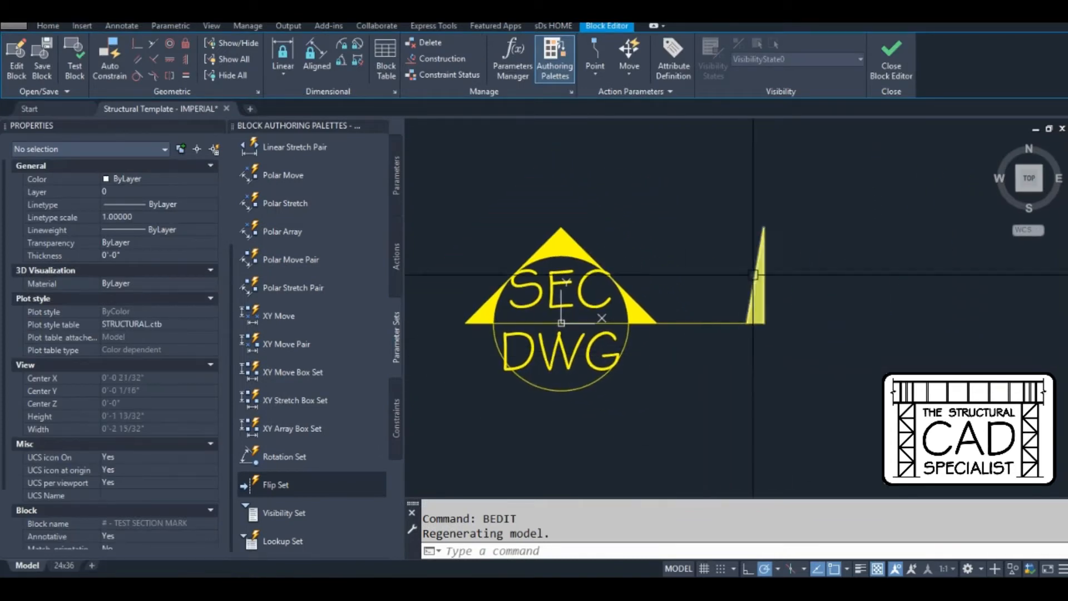
Add a linear parameter from the section arrow's right corner to the tail arrow's outer corner, with its label above the mark
{"action": "left_click", "coordinate": [399, 172]}
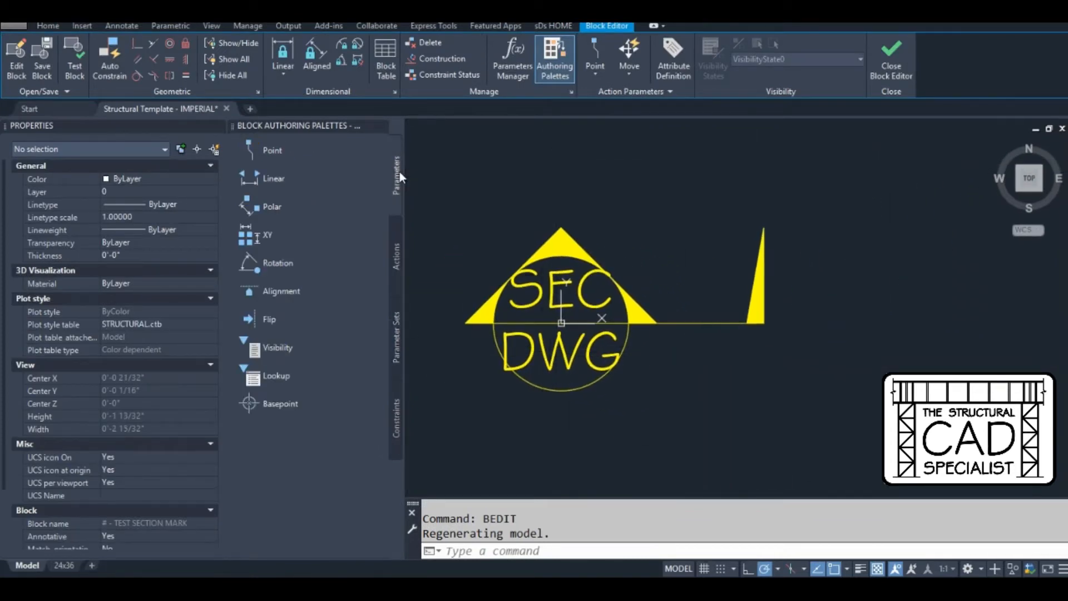
{"action": "left_click", "coordinate": [273, 179]}
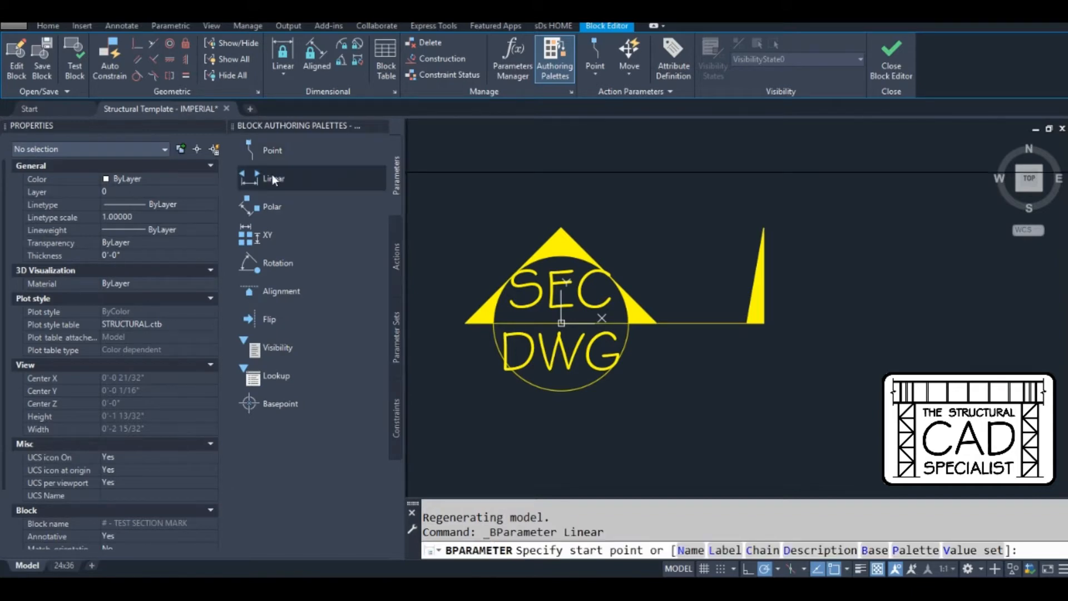
{"action": "left_click", "coordinate": [657, 323]}
{"action": "left_click", "coordinate": [765, 322]}
{"action": "left_click", "coordinate": [709, 146]}
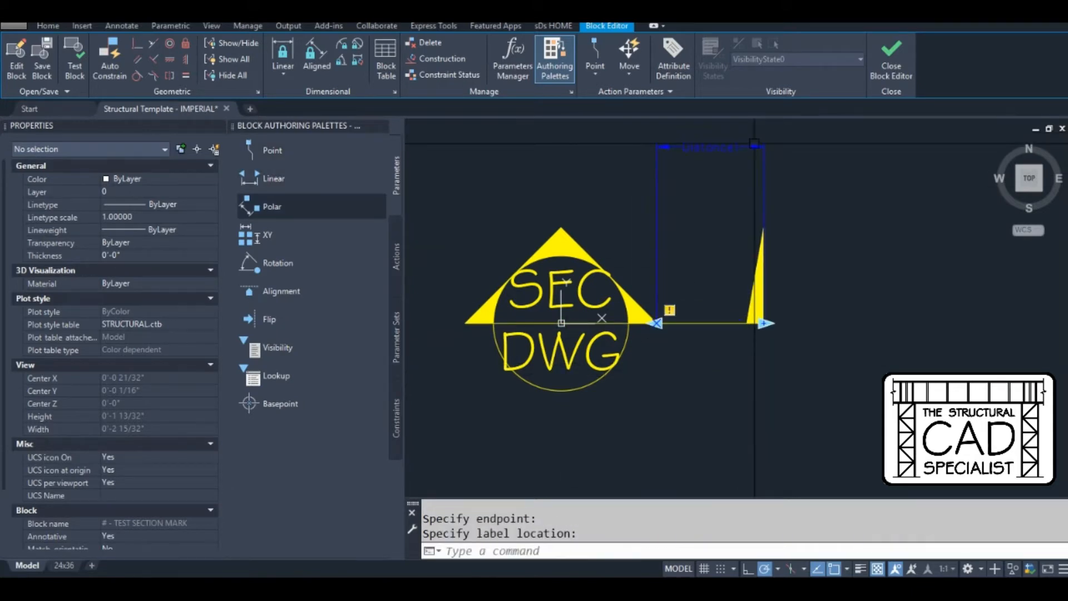
Add a Stretch action to the linear parameter's tail-side point, with a stretch frame around the tail arrow and the line's end
{"action": "left_click", "coordinate": [398, 246]}
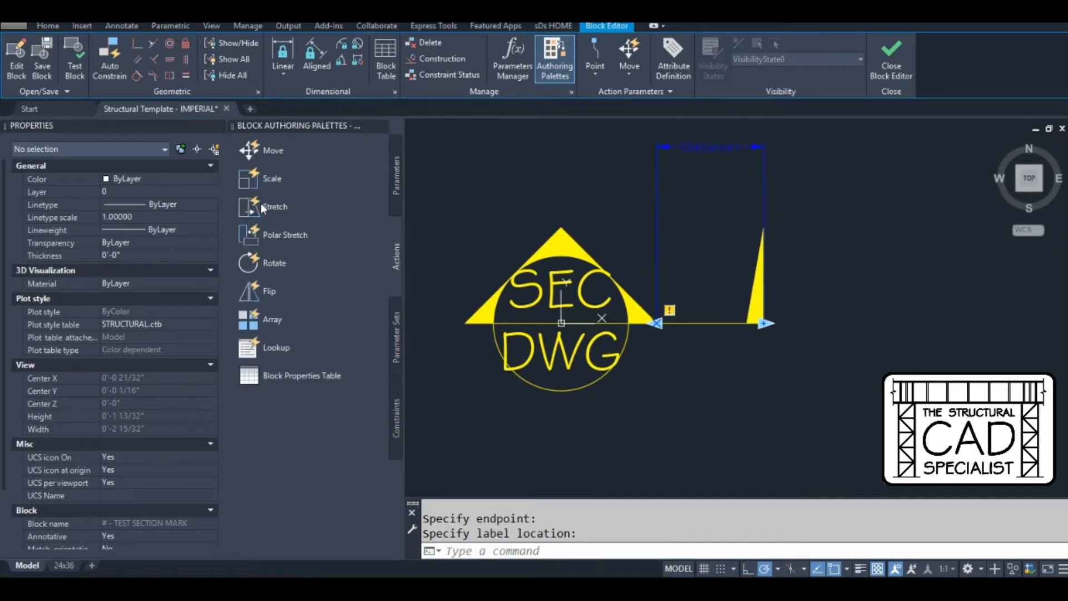
{"action": "left_click", "coordinate": [287, 208]}
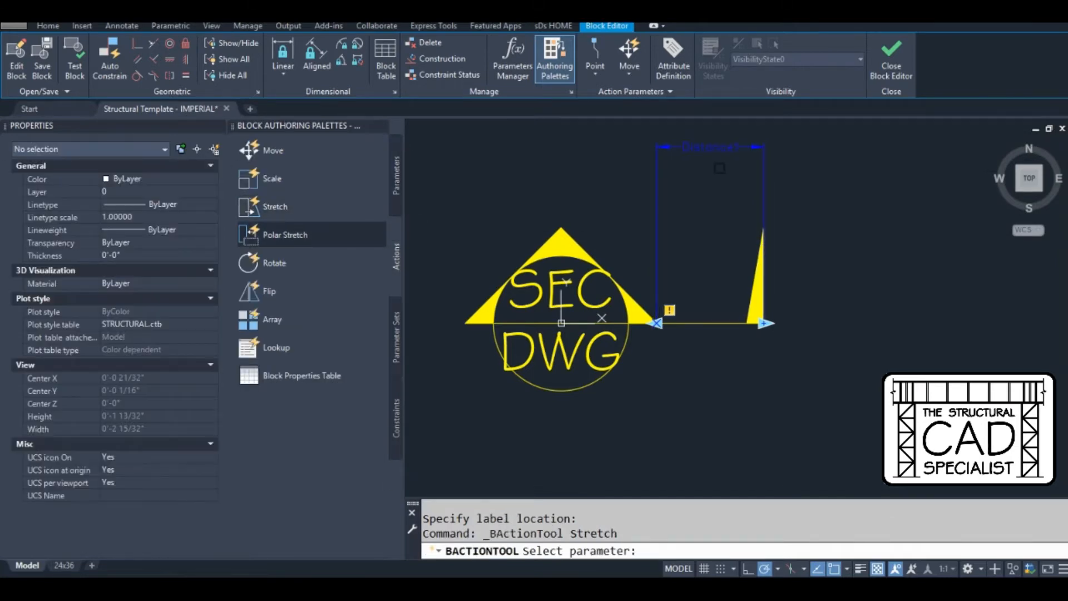
{"action": "left_click", "coordinate": [718, 148]}
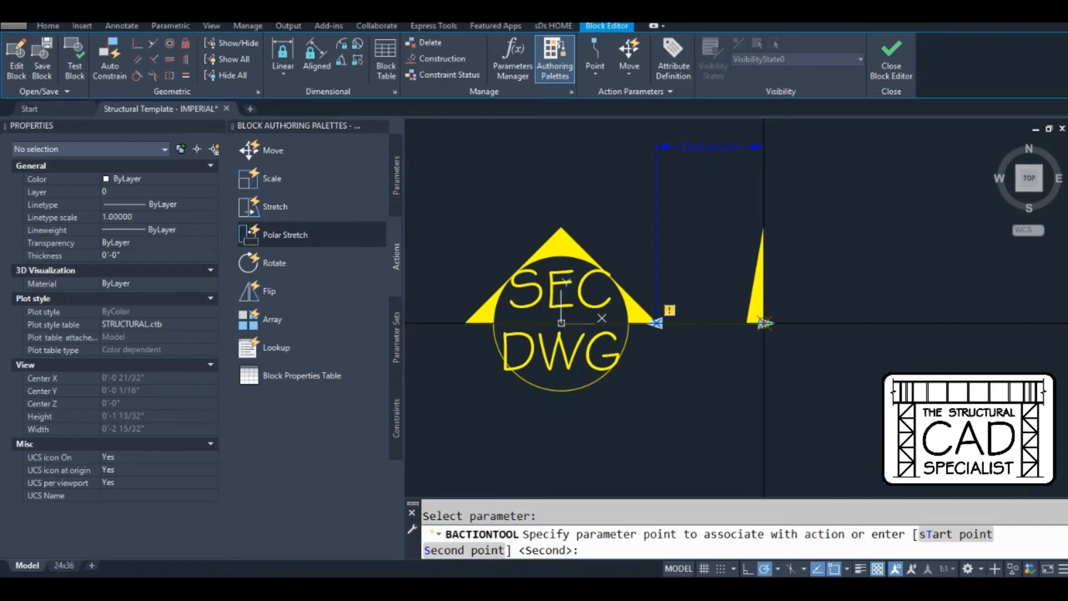
{"action": "left_click", "coordinate": [765, 322]}
{"action": "left_click", "coordinate": [840, 183]}
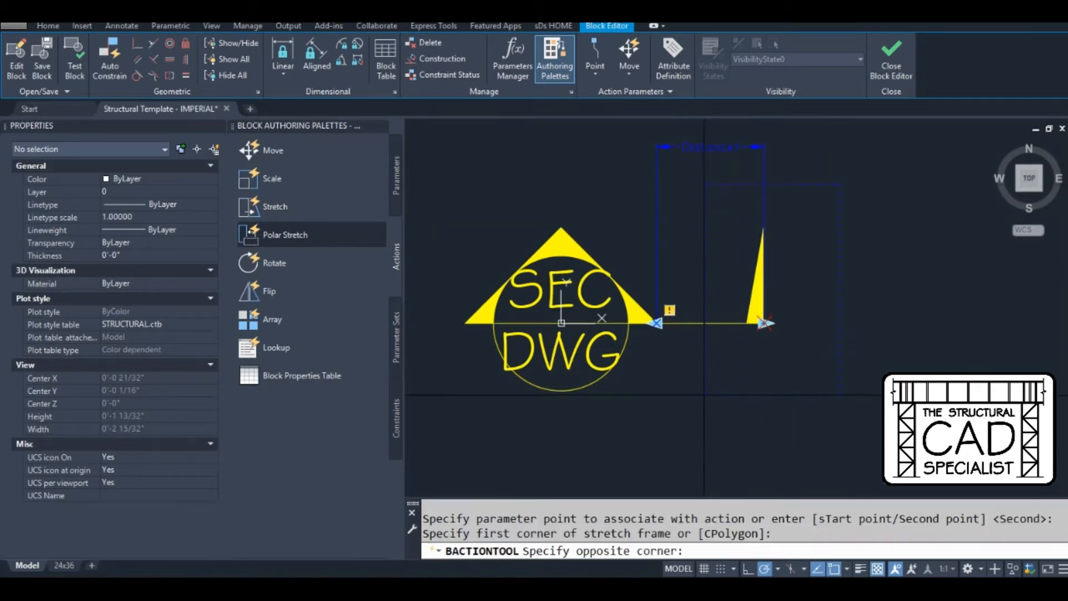
{"action": "left_click", "coordinate": [704, 395]}
{"action": "left_click", "coordinate": [805, 210]}
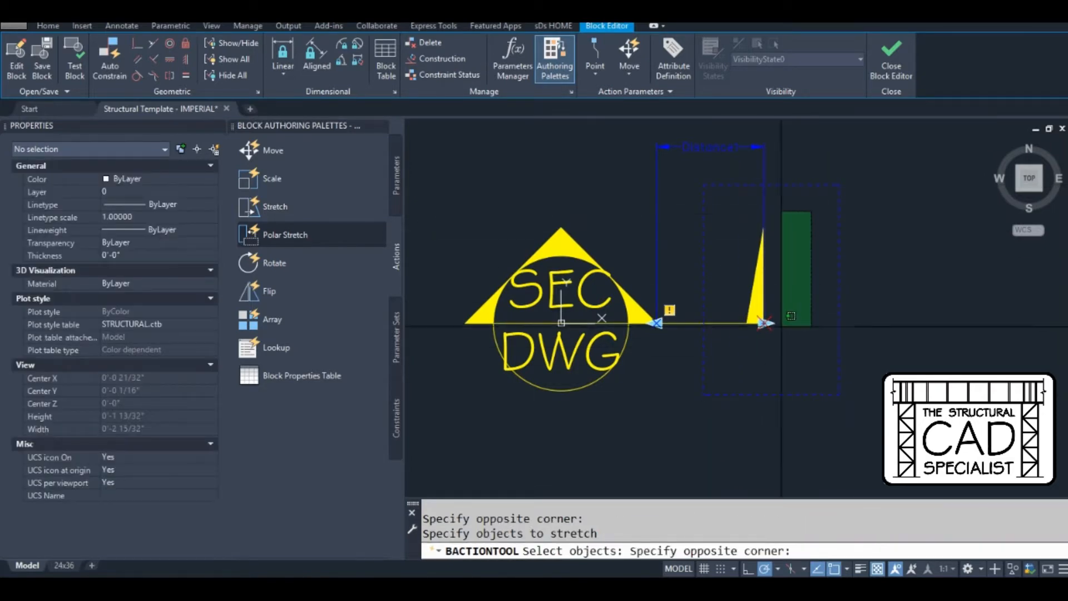
{"action": "left_click", "coordinate": [731, 358]}
{"action": "key", "text": "Return"}
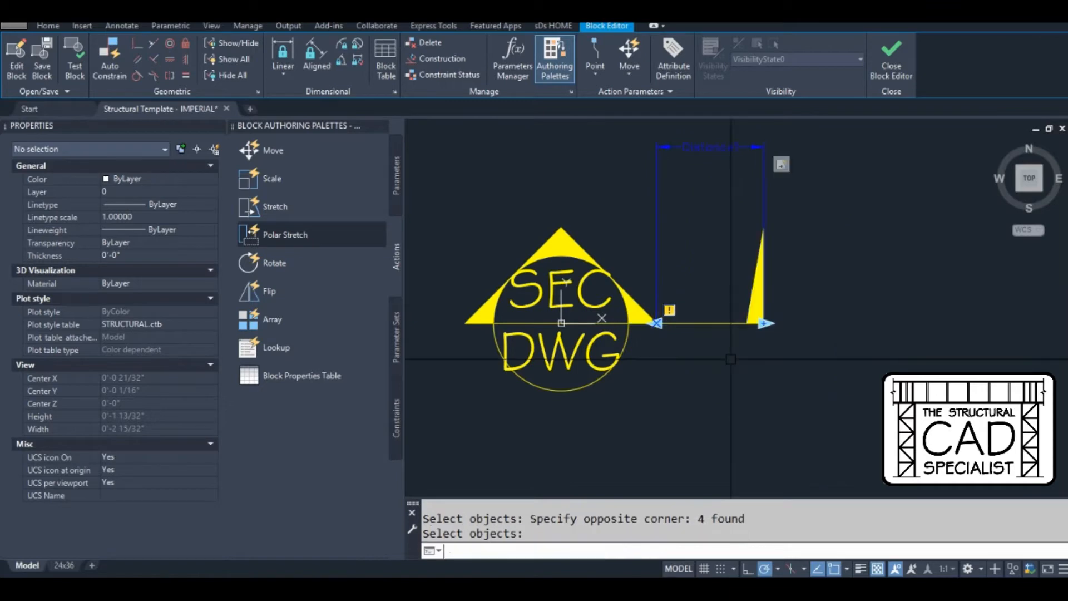
Set the linear parameter's number of grips to 1, and close the Block Editor saving the changes to # - TEST SECTION MARK
{"action": "left_click", "coordinate": [726, 150]}
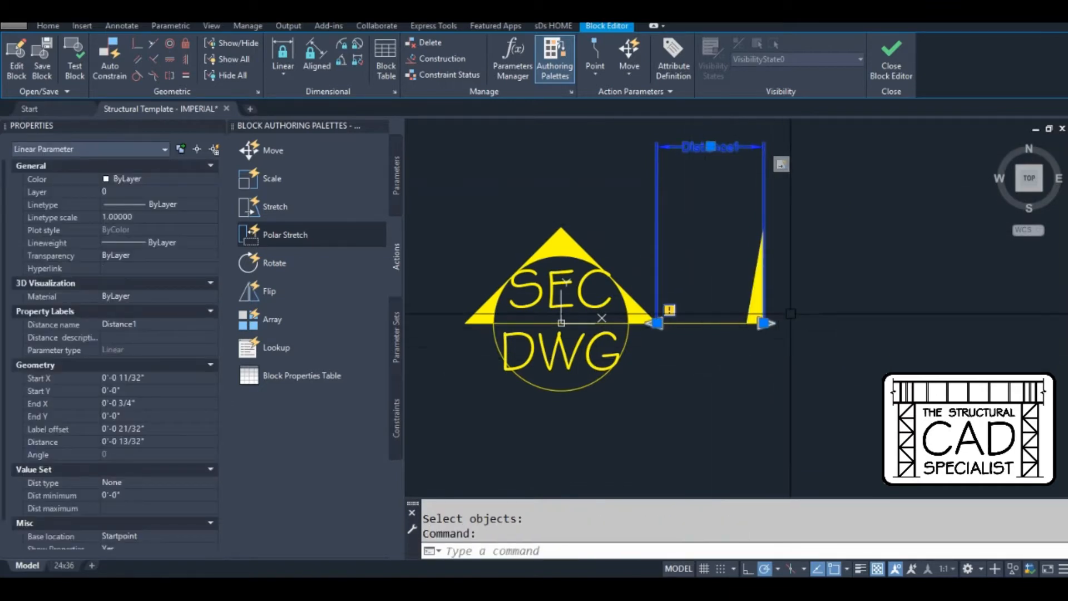
{"action": "scroll", "coordinate": [112, 375], "scroll_direction": "down", "scroll_amount": 3}
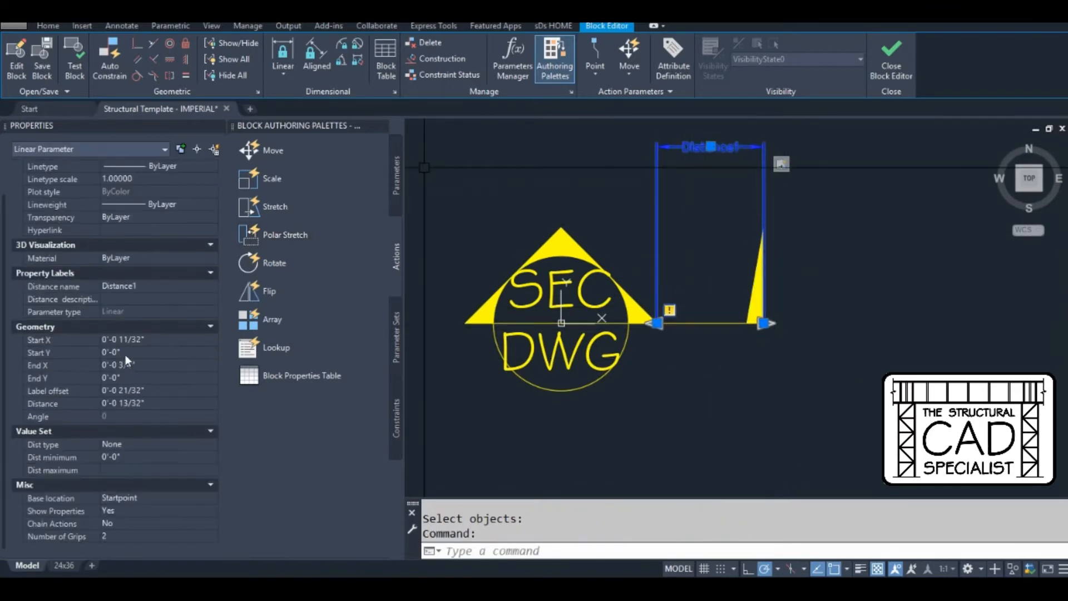
{"action": "left_click", "coordinate": [128, 537]}
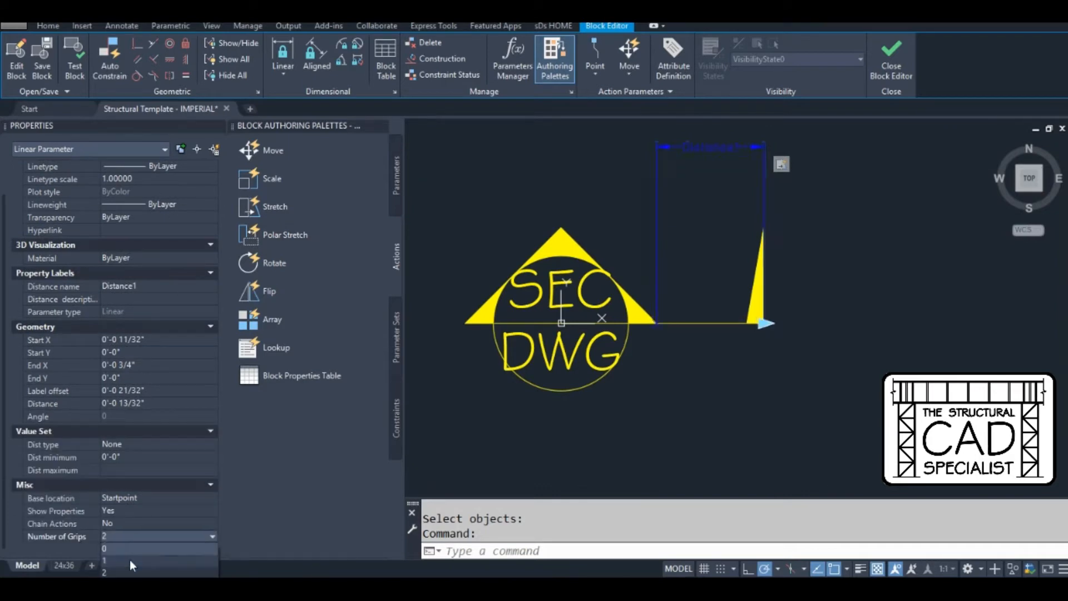
{"action": "left_click", "coordinate": [129, 560]}
{"action": "key", "text": "Escape"}
{"action": "key", "text": "Escape"}
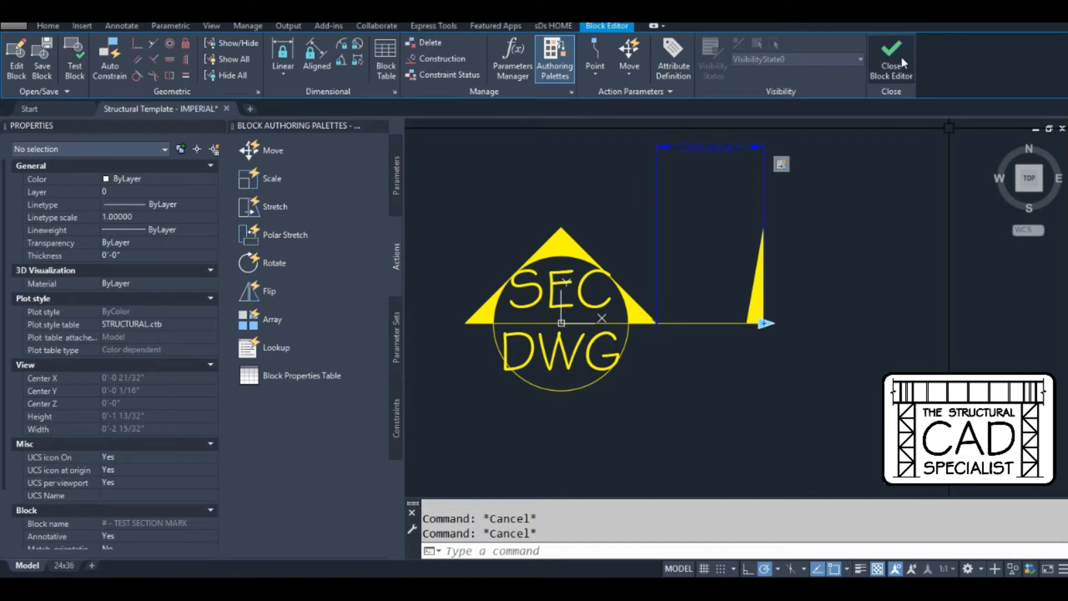
{"action": "left_click", "coordinate": [901, 57]}
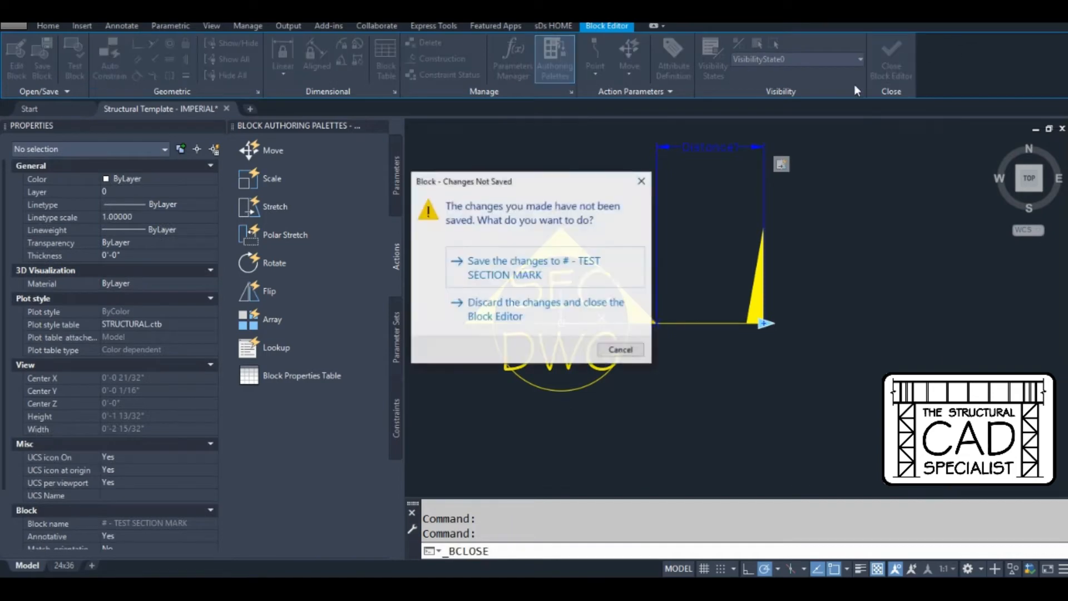
{"action": "left_click", "coordinate": [547, 278]}
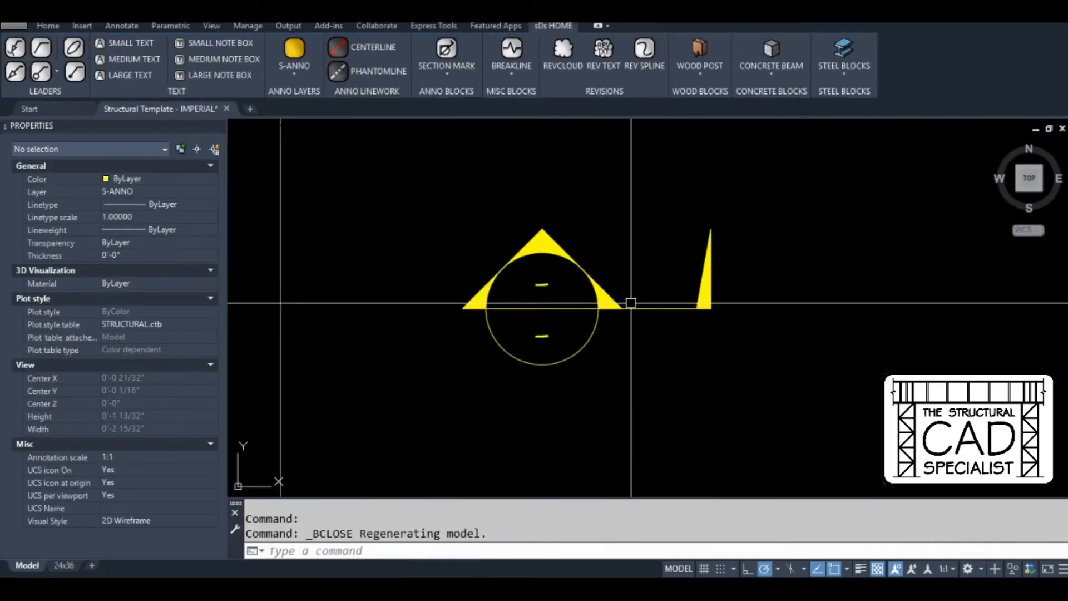
Test the section mark's stretch grip by moving the tail arrow along the line and back
{"action": "left_click", "coordinate": [714, 309]}
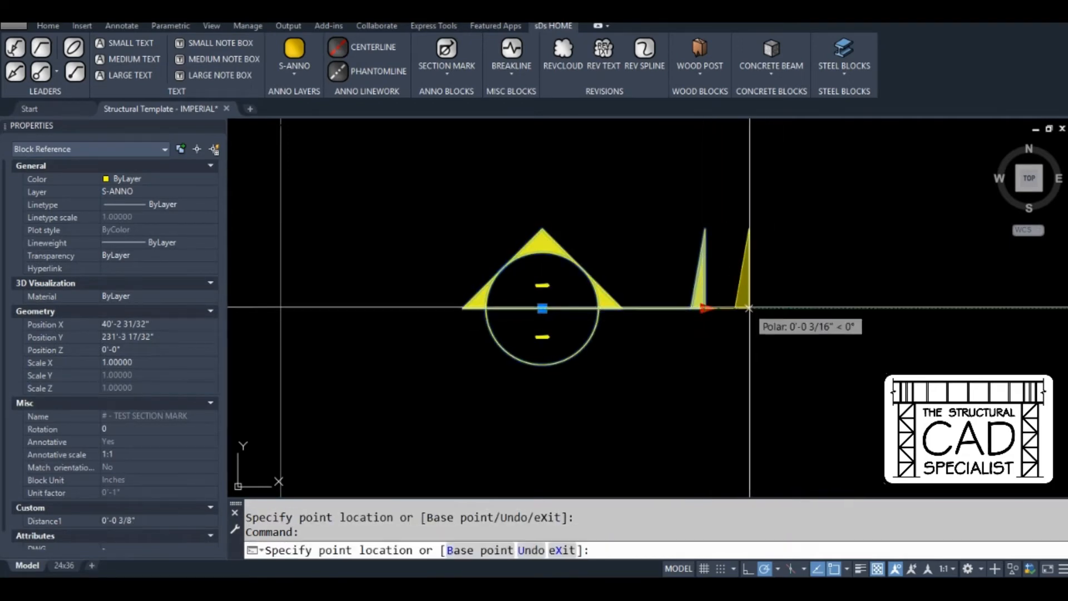
{"action": "left_click", "coordinate": [751, 309]}
{"action": "left_click", "coordinate": [751, 309]}
{"action": "left_click", "coordinate": [706, 320]}
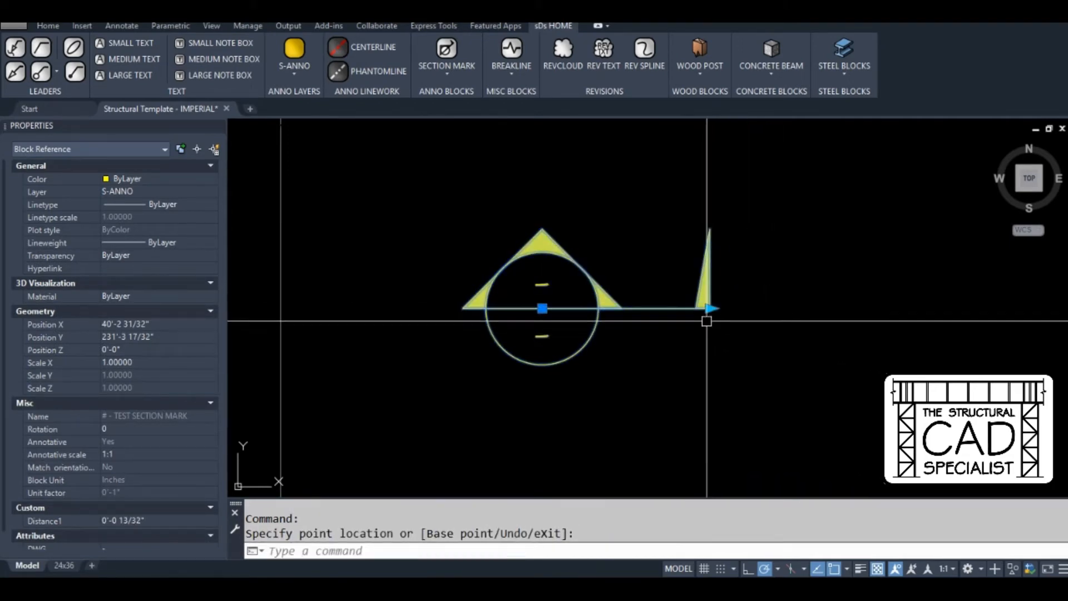
Reopen # - TEST SECTION MARK in the Block Editor and erase its linear parameter
{"action": "type", "text": "BEDIT"}
{"action": "key", "text": "Return"}
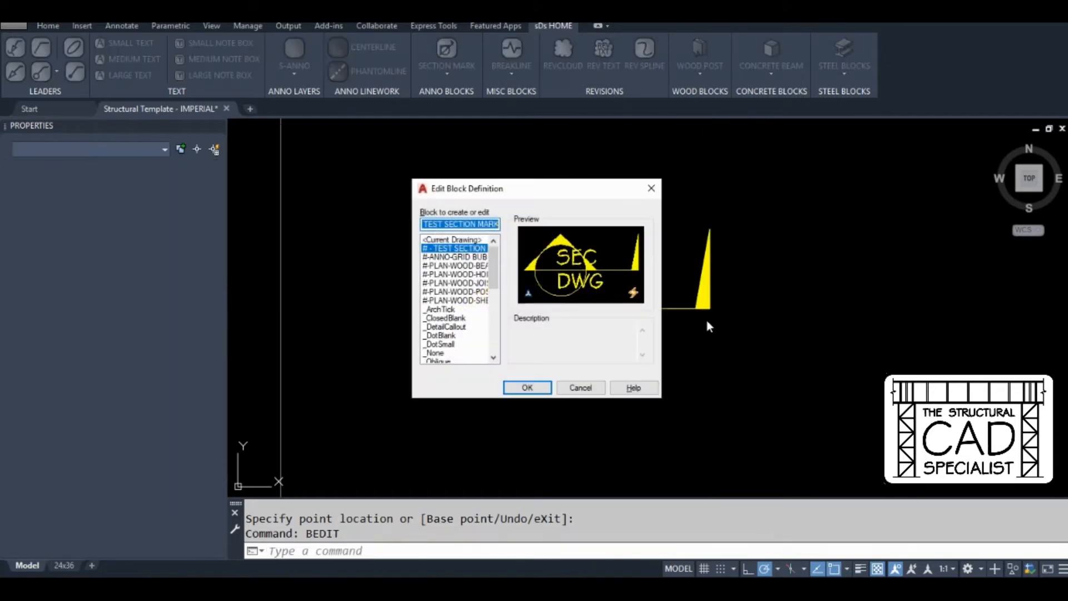
{"action": "left_click", "coordinate": [527, 387]}
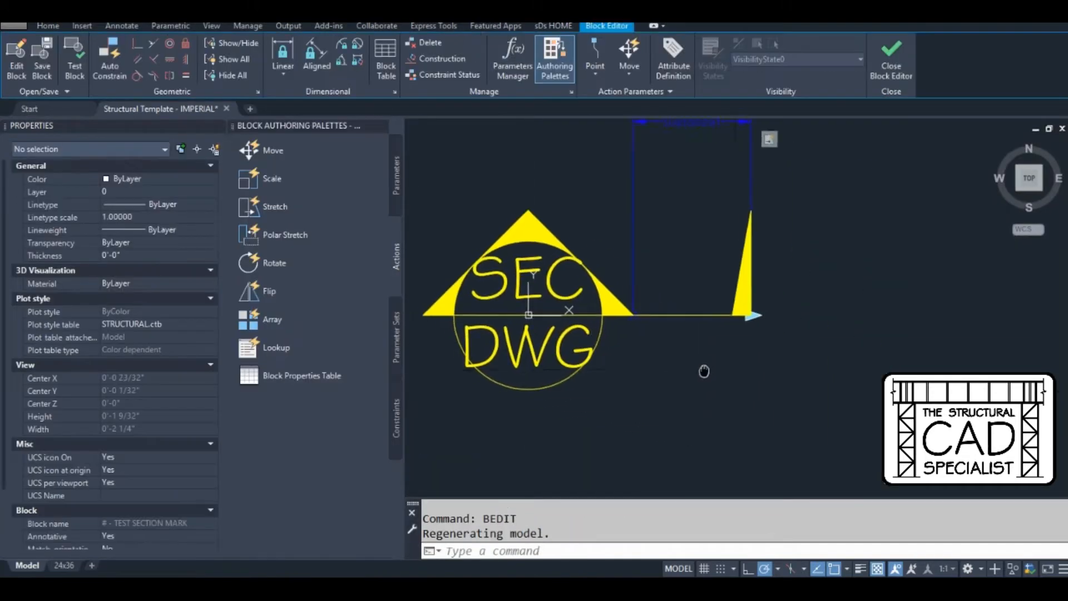
{"action": "middle_click_drag", "start_coordinate": [772, 198], "coordinate": [736, 291]}
{"action": "left_click", "coordinate": [703, 232]}
{"action": "left_click", "coordinate": [670, 166]}
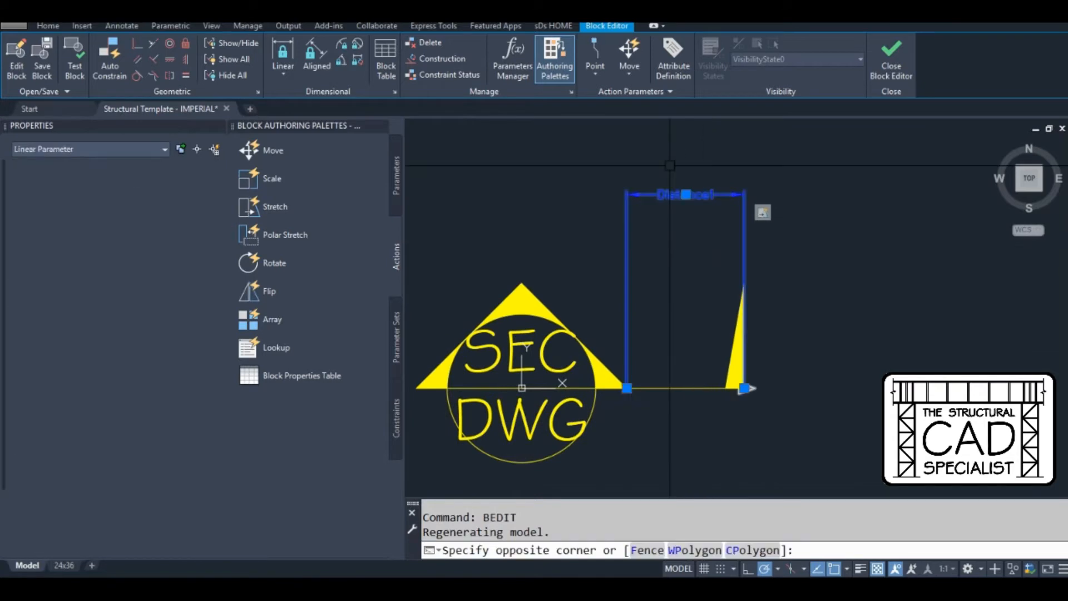
{"action": "type", "text": "E"}
{"action": "key", "text": "Return"}
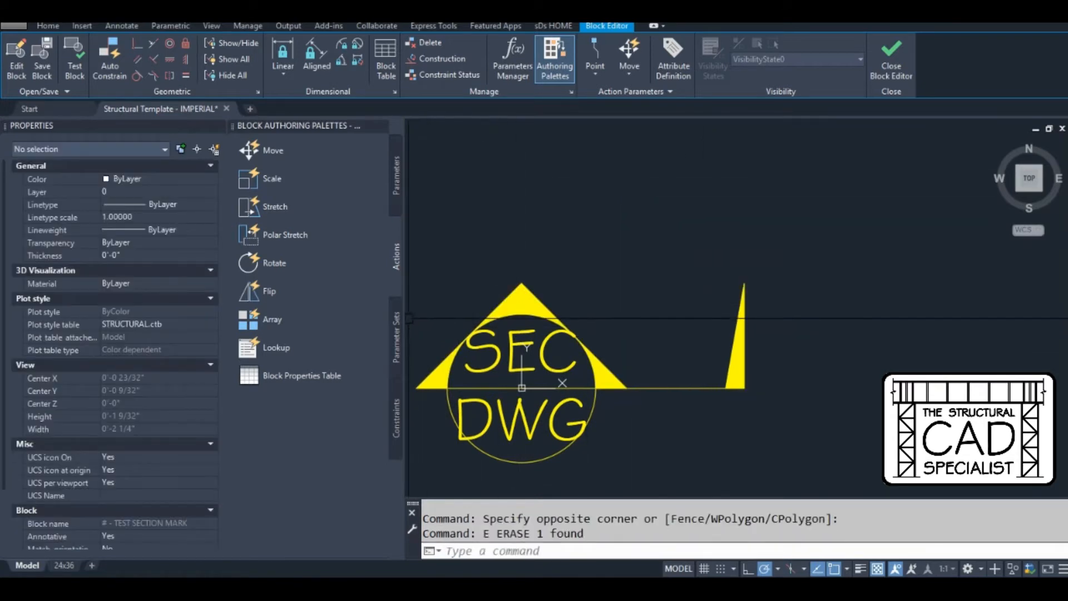
Add a Linear Stretch parameter set from the section arrow's right corner to the tail arrow's outer corner, with its label above the mark
{"action": "left_click", "coordinate": [397, 337]}
{"action": "scroll", "coordinate": [350, 233], "scroll_direction": "up", "scroll_amount": 5}
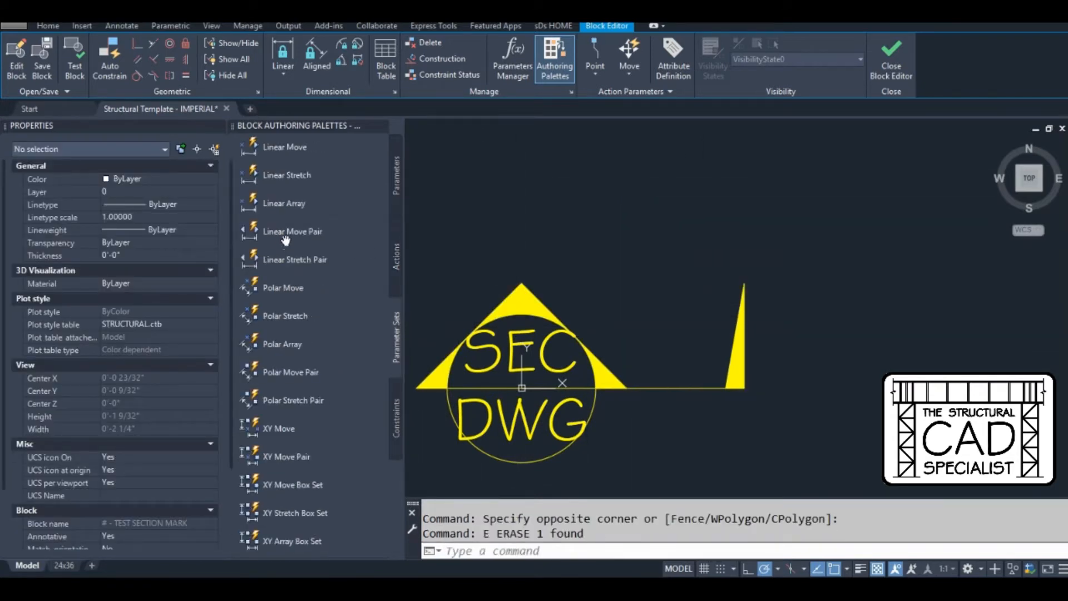
{"action": "left_click", "coordinate": [286, 202]}
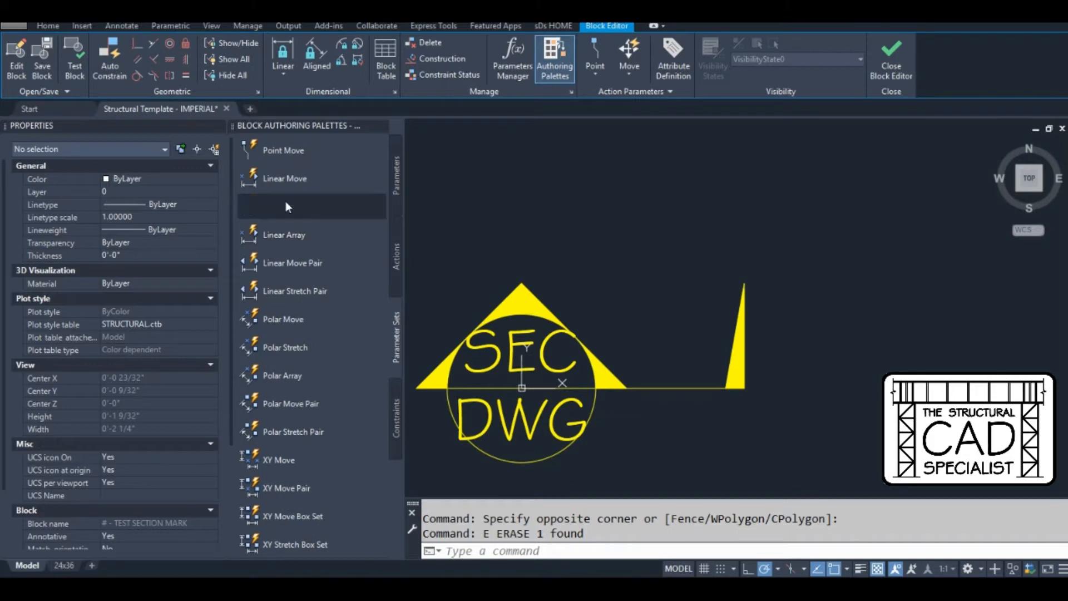
{"action": "left_click", "coordinate": [625, 388]}
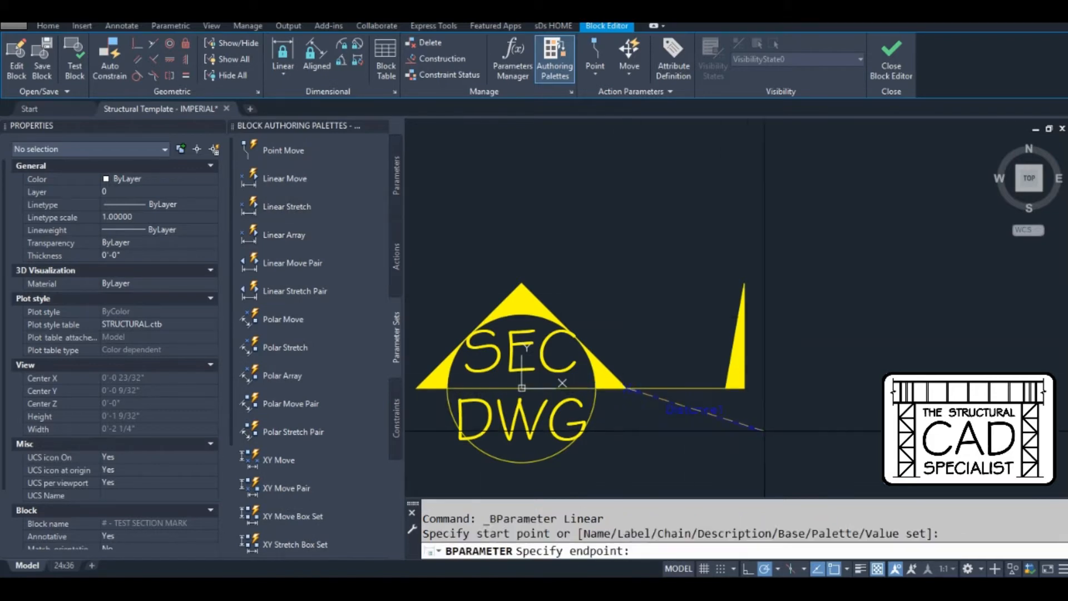
{"action": "left_click", "coordinate": [744, 387]}
{"action": "left_click", "coordinate": [737, 156]}
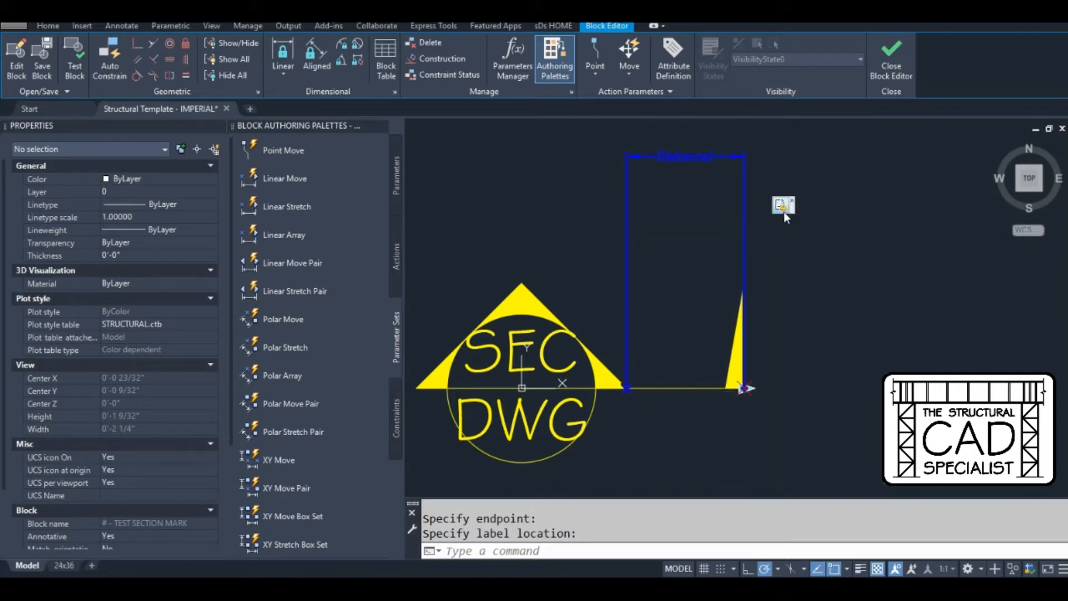
Define a new selection set for the Stretch action, with a stretch frame and selected objects covering the tail arrow and the line's end
{"action": "right_click", "coordinate": [784, 208]}
{"action": "mouse_move", "coordinate": [847, 240]}
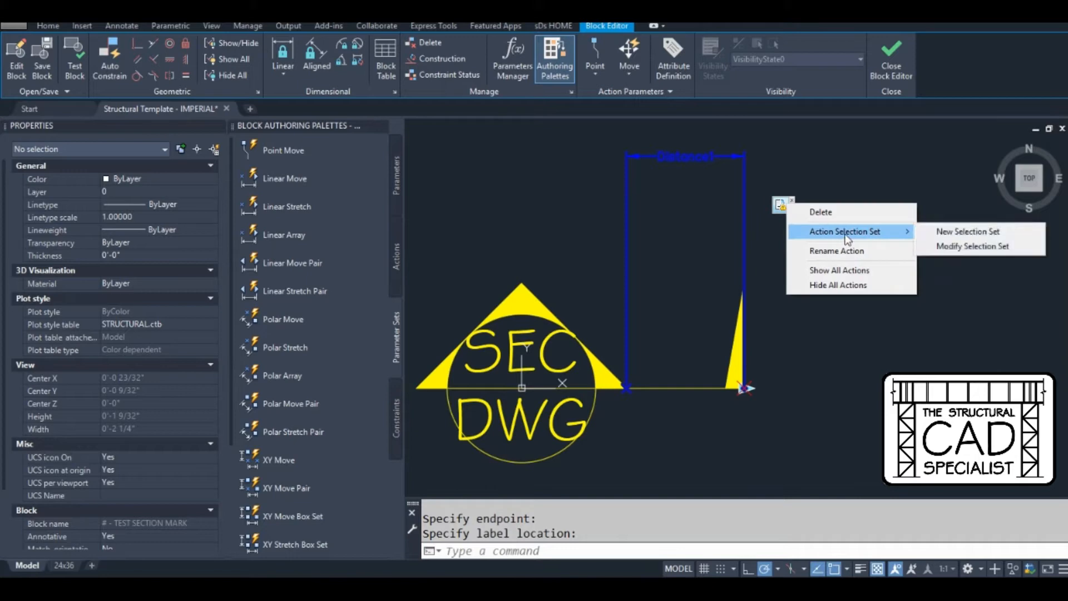
{"action": "left_click", "coordinate": [949, 232]}
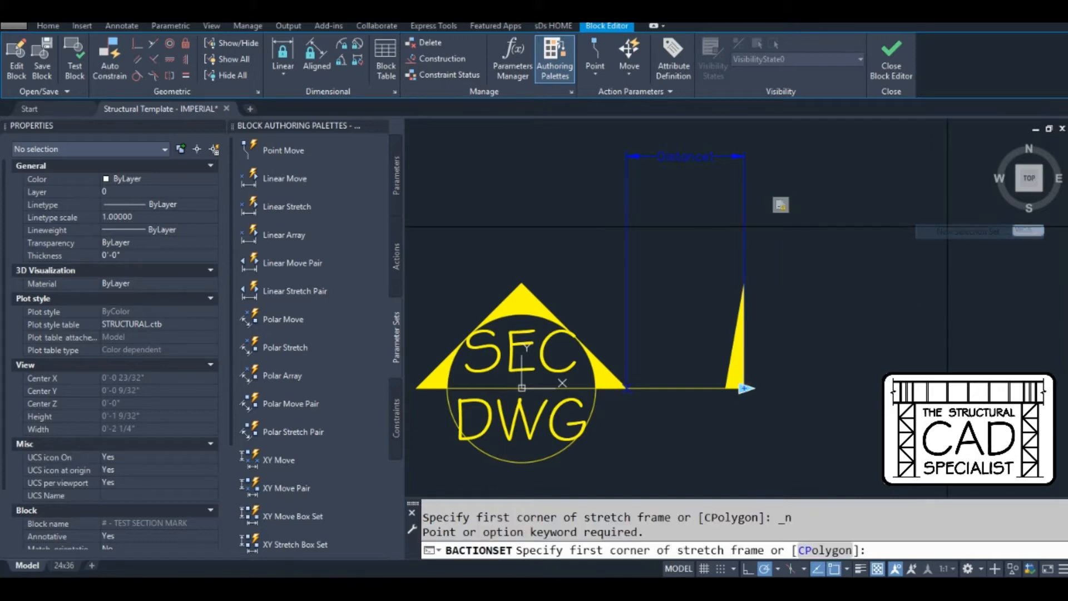
{"action": "left_click", "coordinate": [806, 245]}
{"action": "left_click", "coordinate": [668, 436]}
{"action": "left_click", "coordinate": [775, 271]}
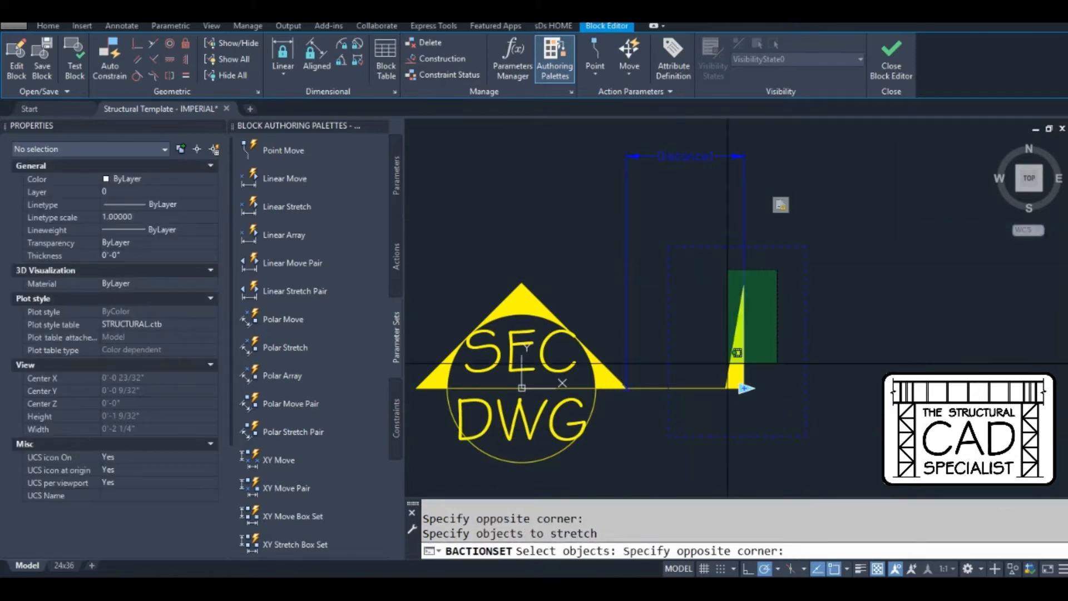
{"action": "left_click", "coordinate": [696, 407]}
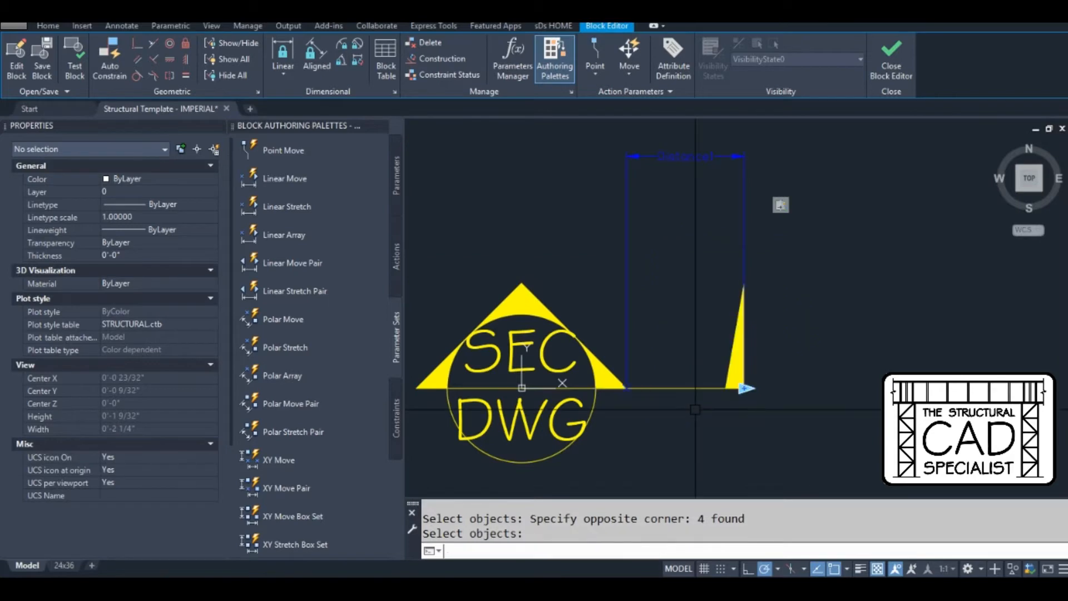
{"action": "key", "text": "Return"}
Inspect the linear parameter's properties down to its number of grips, and clear the selection
{"action": "left_click", "coordinate": [741, 392]}
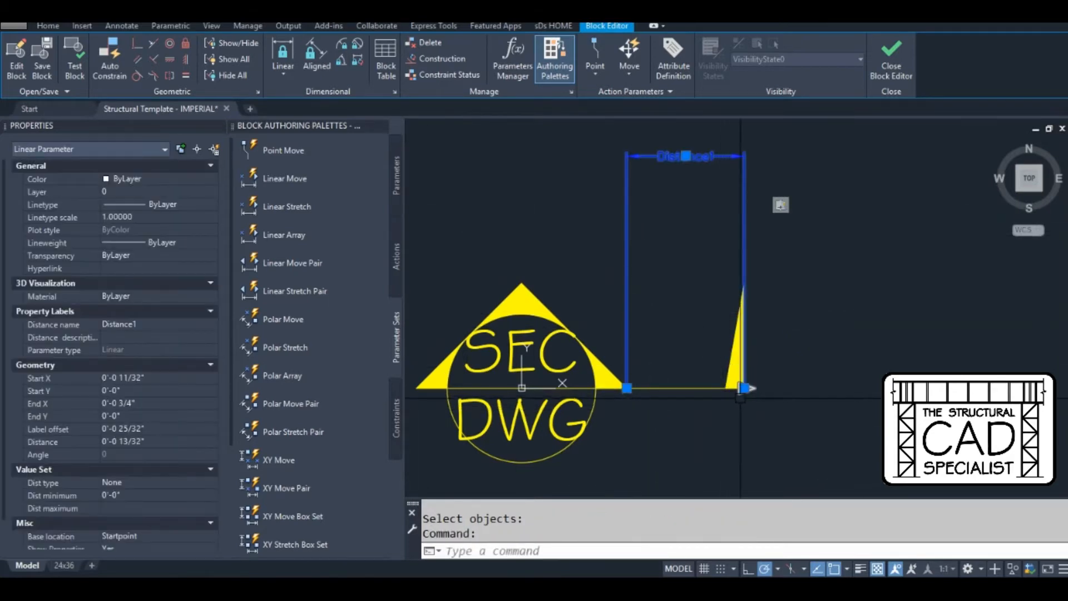
{"action": "scroll", "coordinate": [143, 433], "scroll_direction": "down", "scroll_amount": 1}
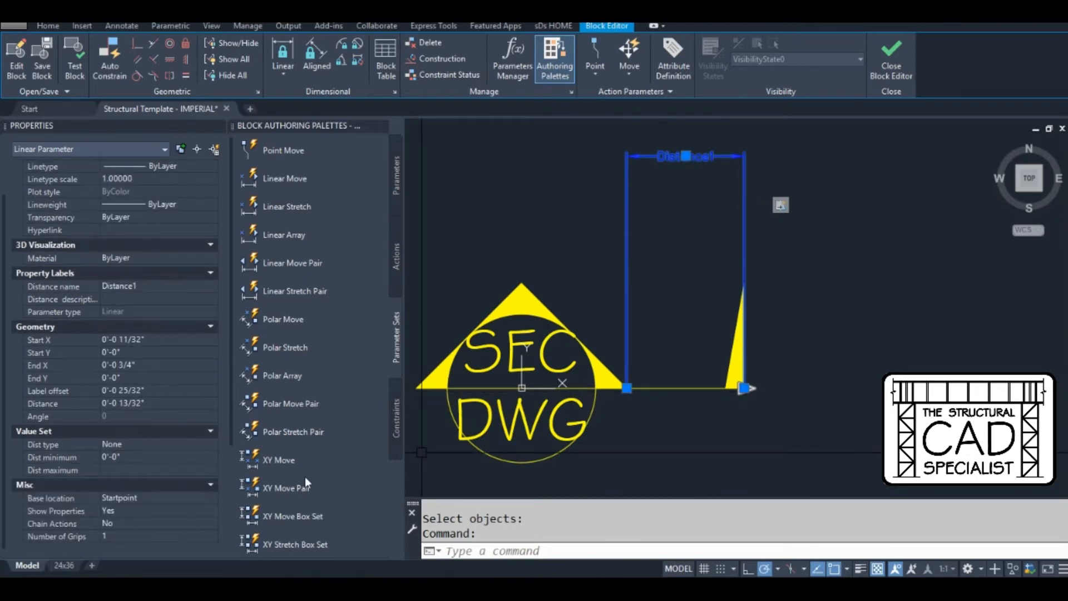
{"action": "scroll", "coordinate": [626, 354], "scroll_direction": "up", "scroll_amount": 4}
{"action": "scroll", "coordinate": [668, 347], "scroll_direction": "down", "scroll_amount": 4}
{"action": "middle_click_drag", "start_coordinate": [694, 279], "coordinate": [687, 321]}
{"action": "key", "text": "Escape"}
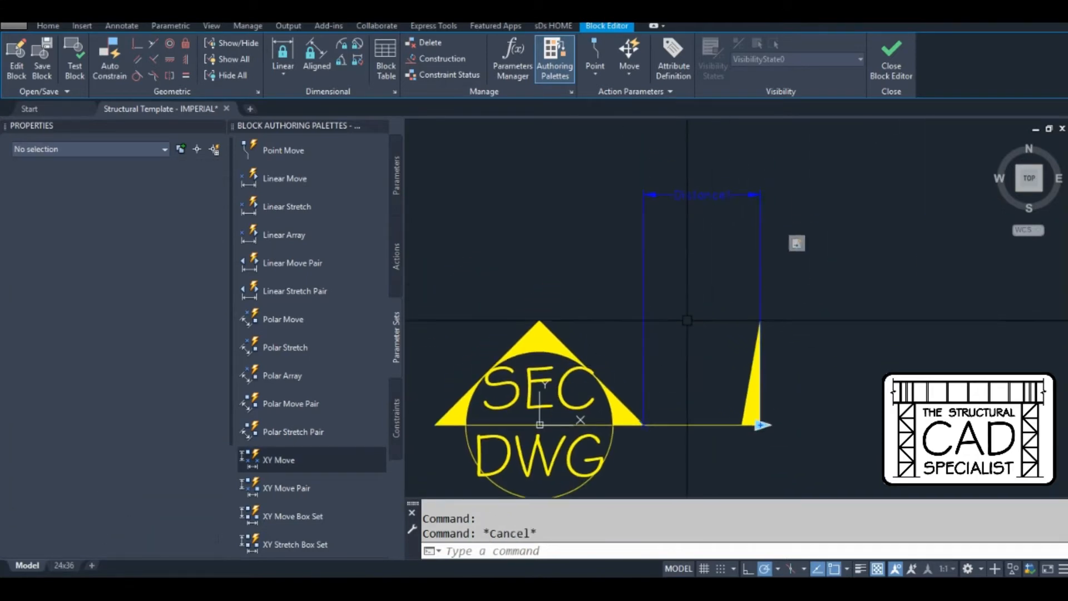
{"action": "key", "text": "Escape"}
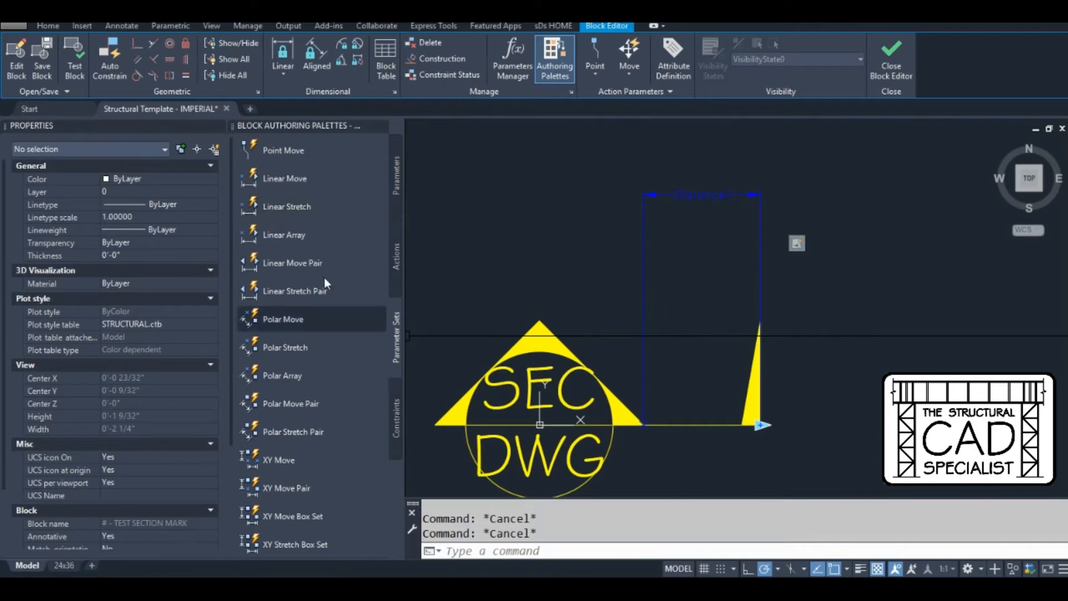
{"action": "left_click", "coordinate": [396, 168]}
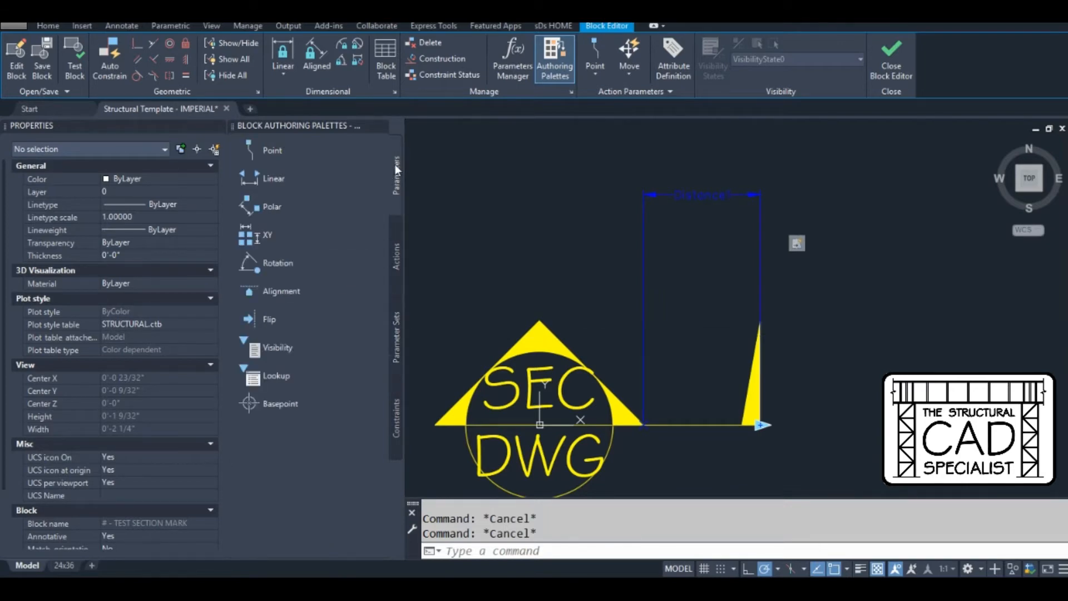
{"action": "left_click", "coordinate": [398, 259]}
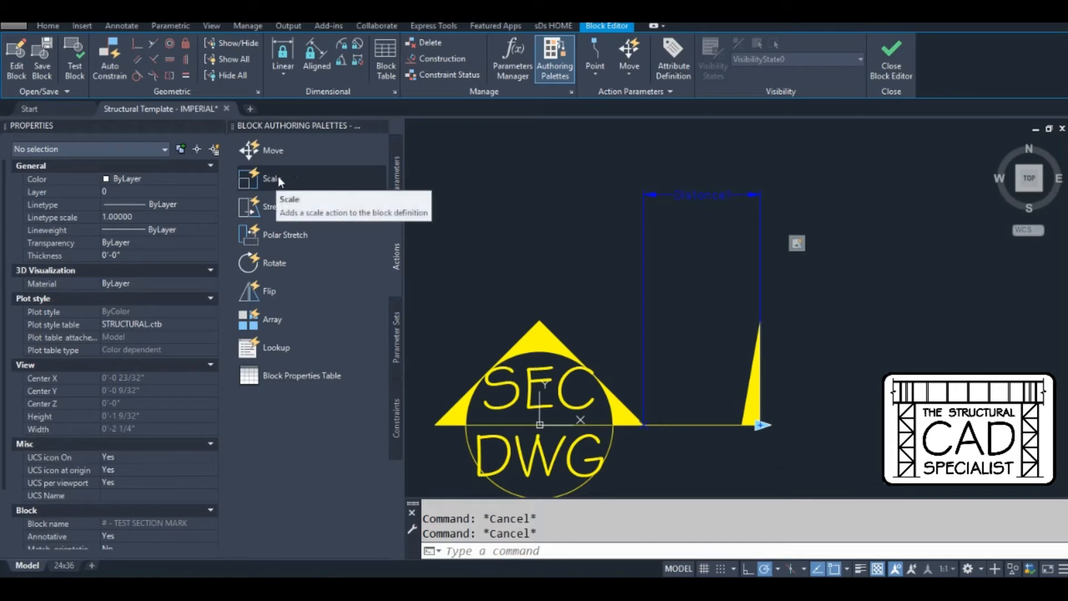
{"action": "left_click", "coordinate": [394, 179]}
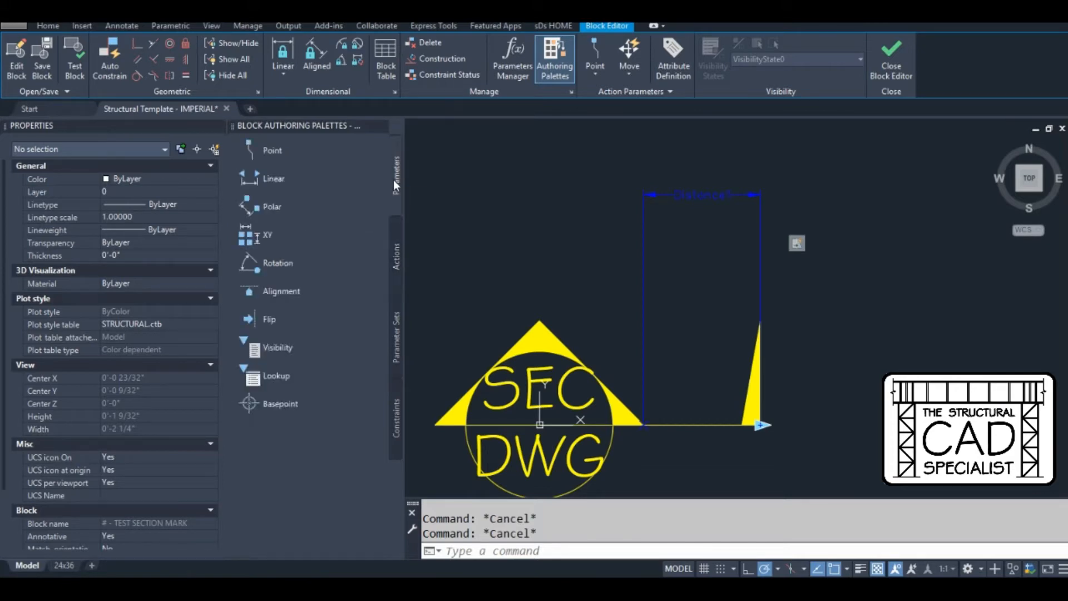
{"action": "left_click", "coordinate": [396, 243]}
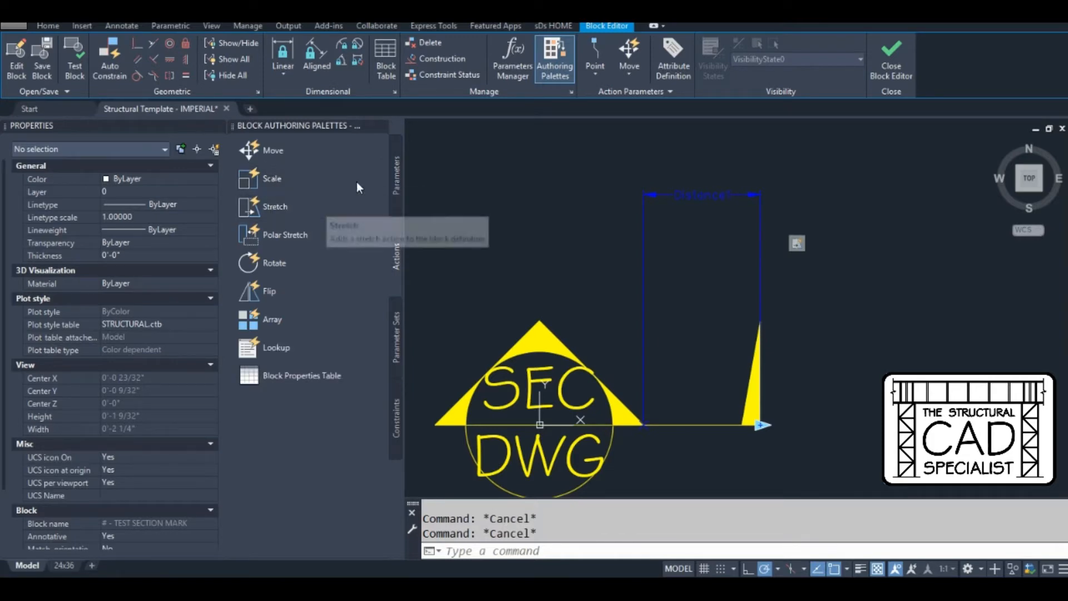
Add a Rotation Set centred on the mark's circle, with its radius reaching the section arrow's right corner and the default angle 0
{"action": "left_click", "coordinate": [392, 338]}
{"action": "scroll", "coordinate": [302, 358], "scroll_direction": "down", "scroll_amount": 3}
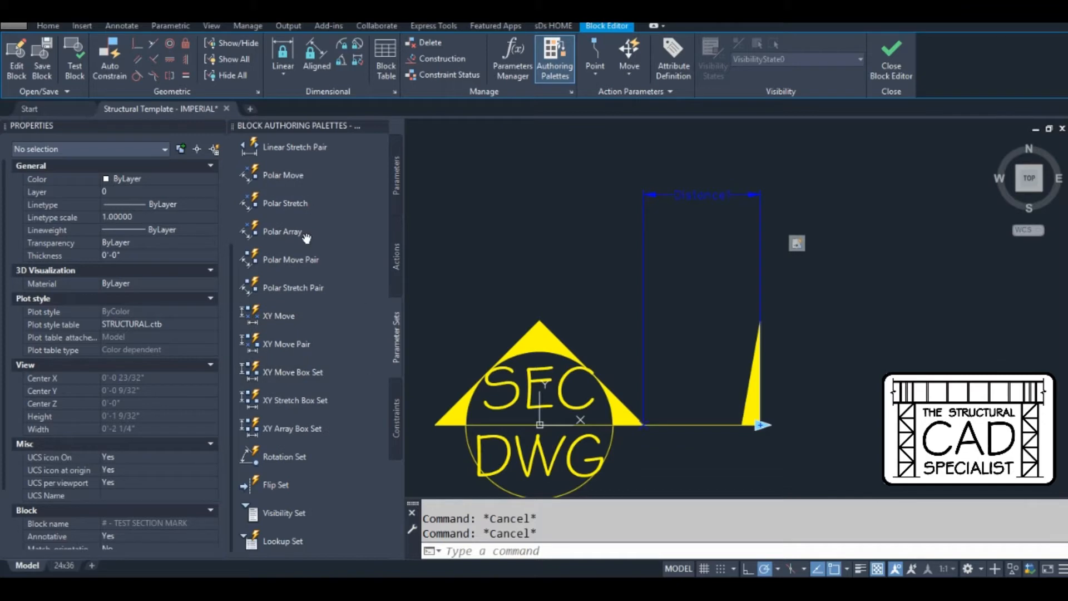
{"action": "scroll", "coordinate": [485, 334], "scroll_direction": "down", "scroll_amount": 2}
{"action": "scroll", "coordinate": [485, 327], "scroll_direction": "up", "scroll_amount": 2}
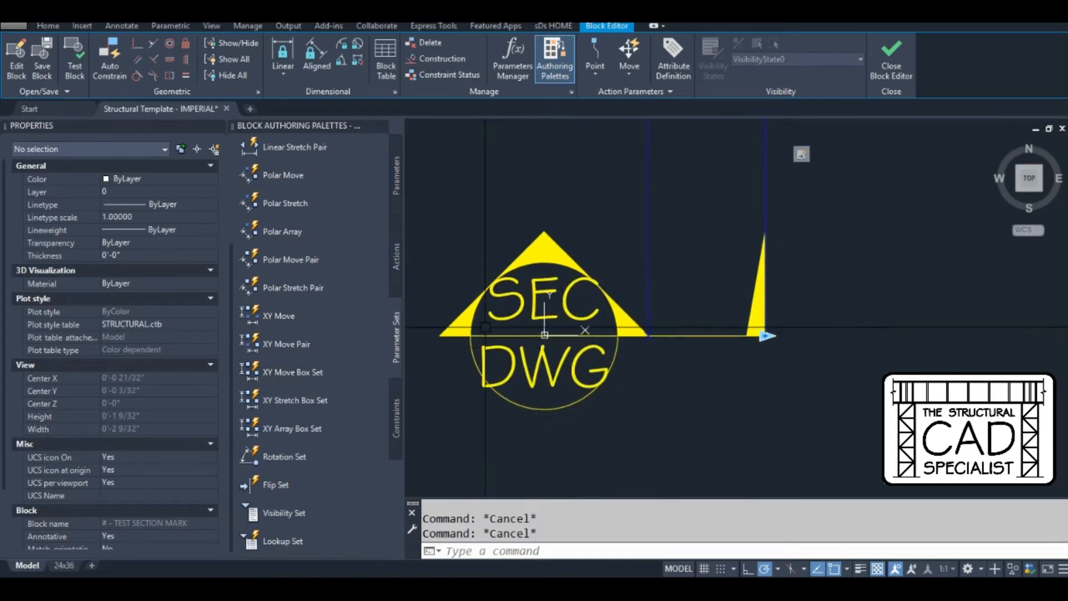
{"action": "left_click", "coordinate": [292, 456]}
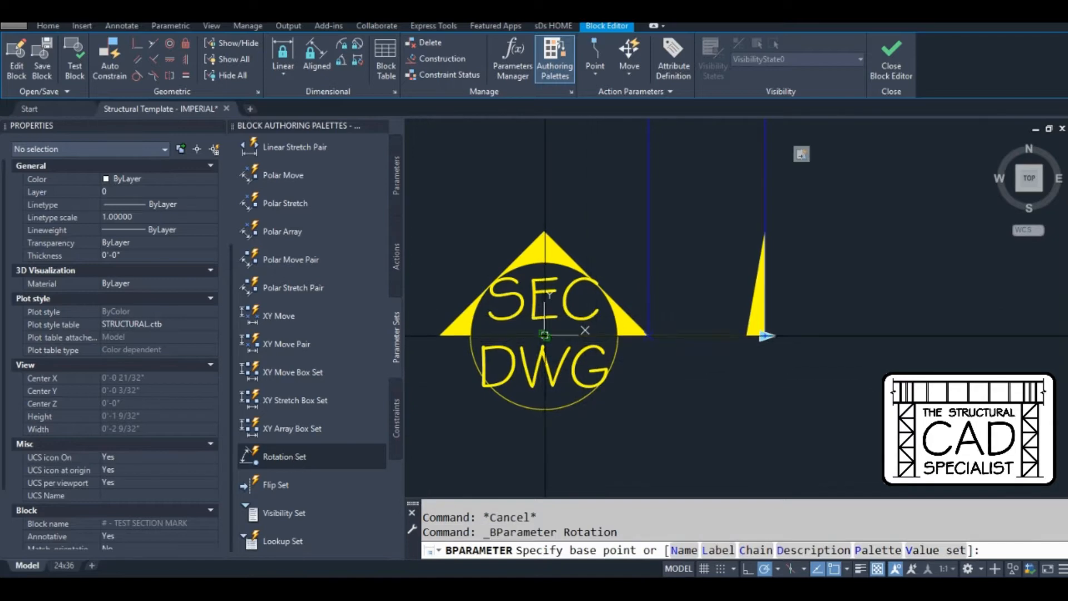
{"action": "left_click", "coordinate": [544, 335]}
{"action": "left_click", "coordinate": [648, 335]}
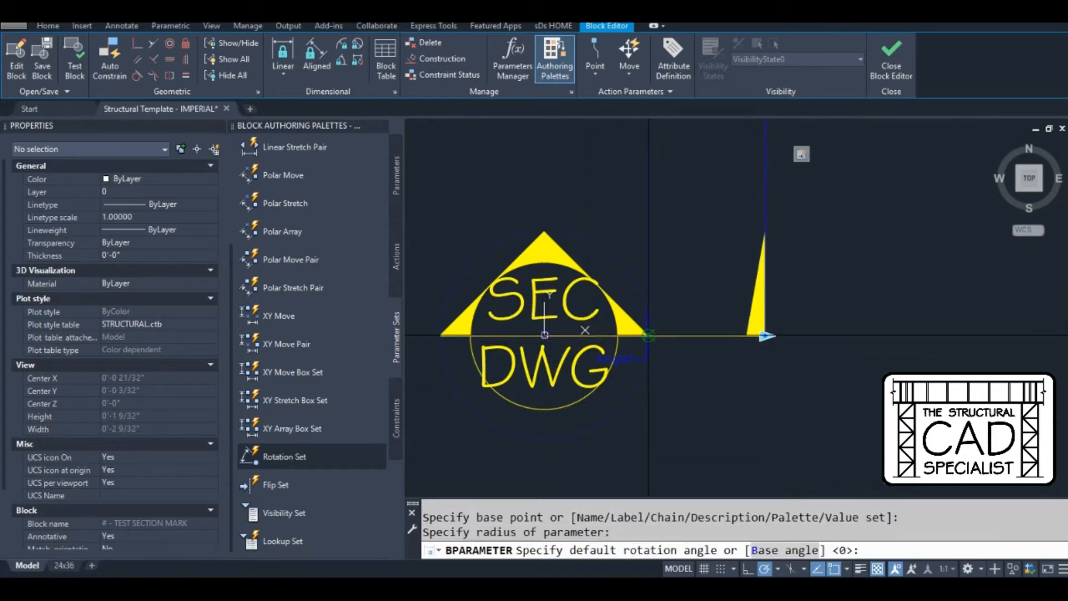
{"action": "key", "text": "Return"}
Define a new selection set for the Rotate action with a crossing window over the section arrow, tail arrow, line and parameters
{"action": "right_click", "coordinate": [685, 354]}
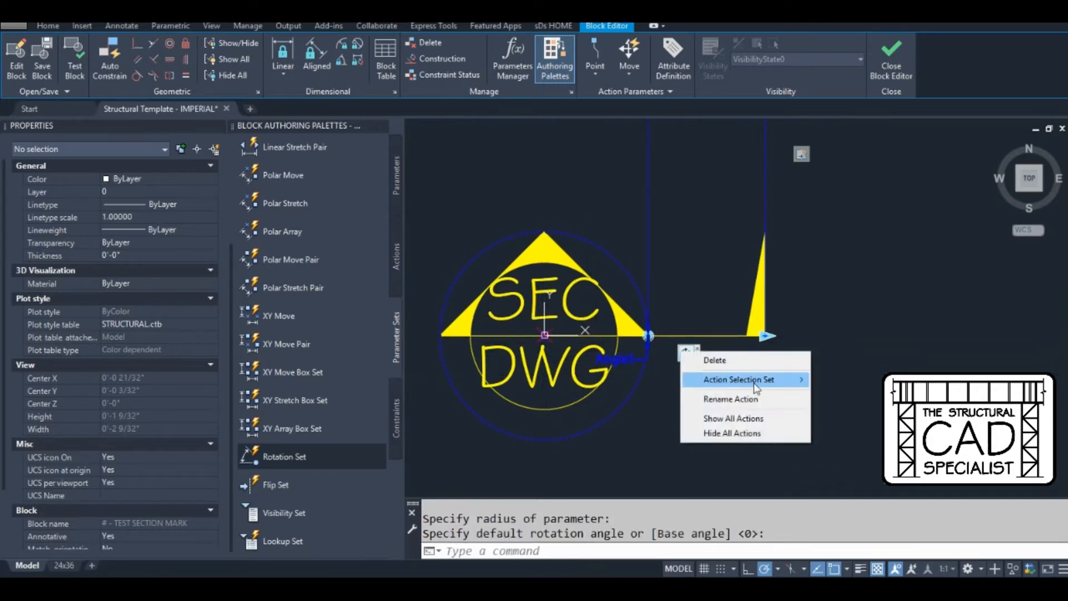
{"action": "mouse_move", "coordinate": [801, 379]}
{"action": "left_click", "coordinate": [832, 384]}
{"action": "scroll", "coordinate": [734, 362], "scroll_direction": "down", "scroll_amount": 4}
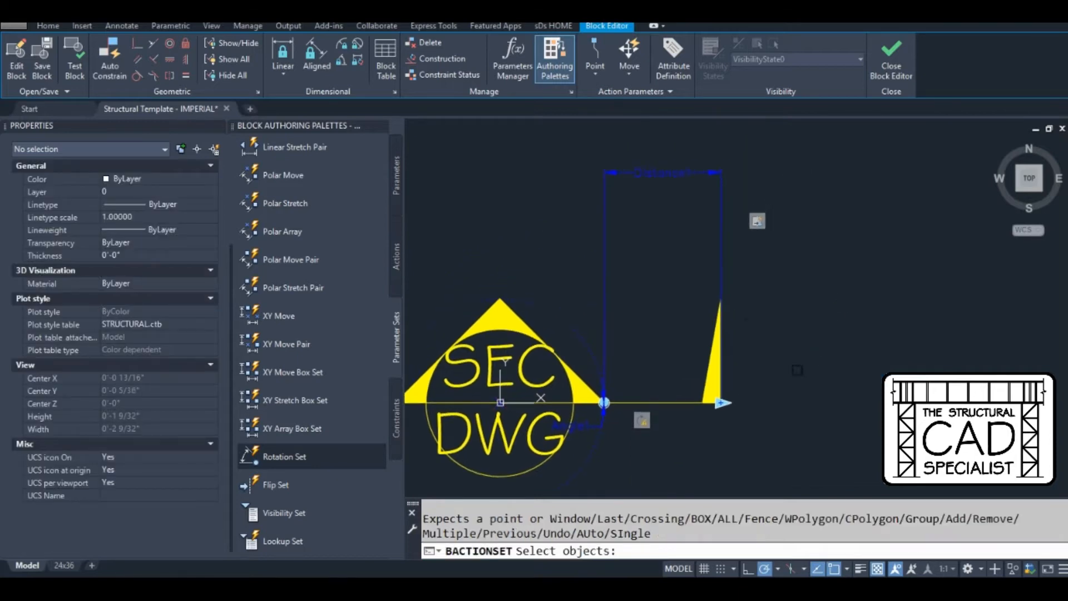
{"action": "scroll", "coordinate": [780, 335], "scroll_direction": "up", "scroll_amount": 2}
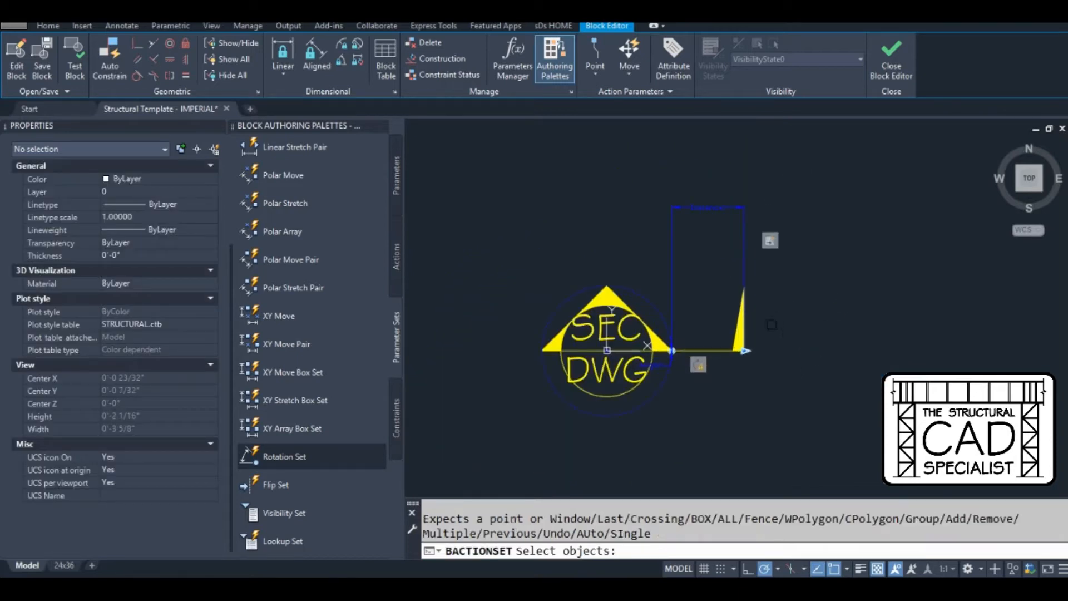
{"action": "left_click", "coordinate": [863, 124]}
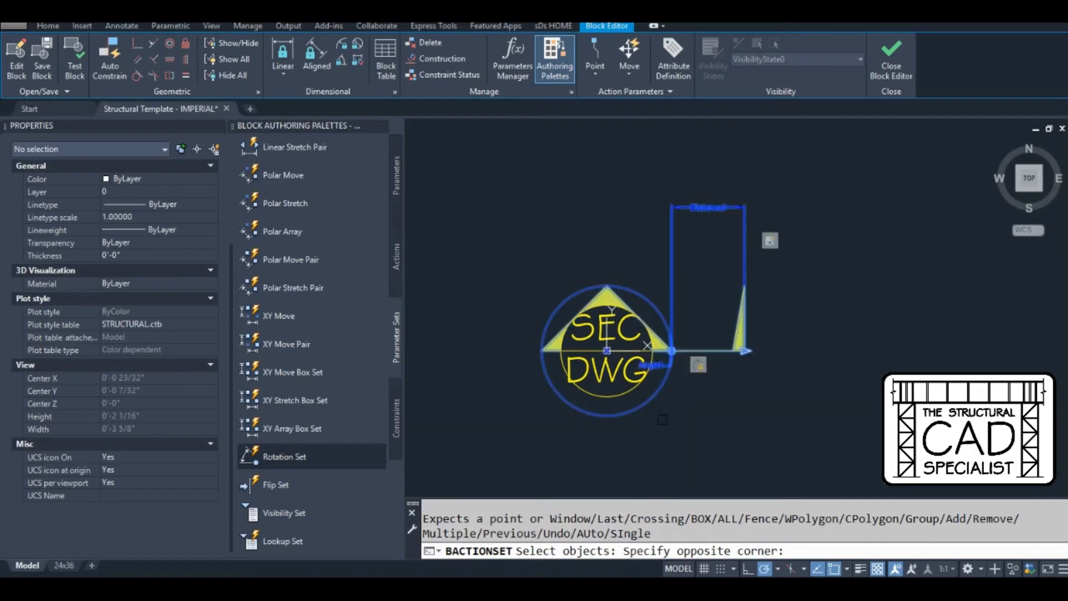
{"action": "left_click", "coordinate": [561, 418]}
{"action": "scroll", "coordinate": [561, 417], "scroll_direction": "up", "scroll_amount": 2}
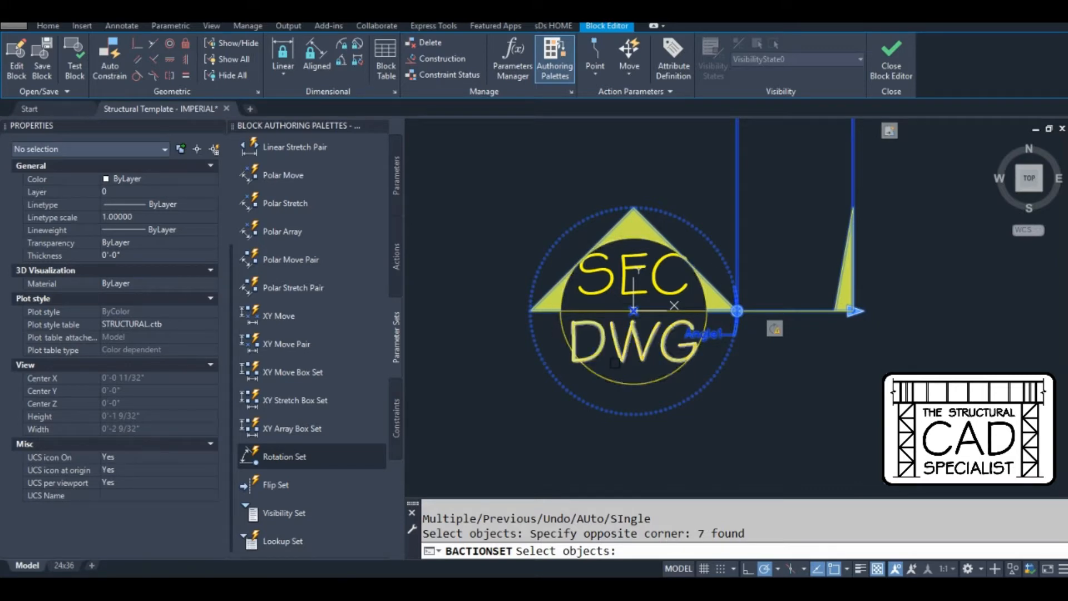
{"action": "middle_click_drag", "start_coordinate": [657, 363], "coordinate": [585, 387]}
{"action": "key", "text": "Return"}
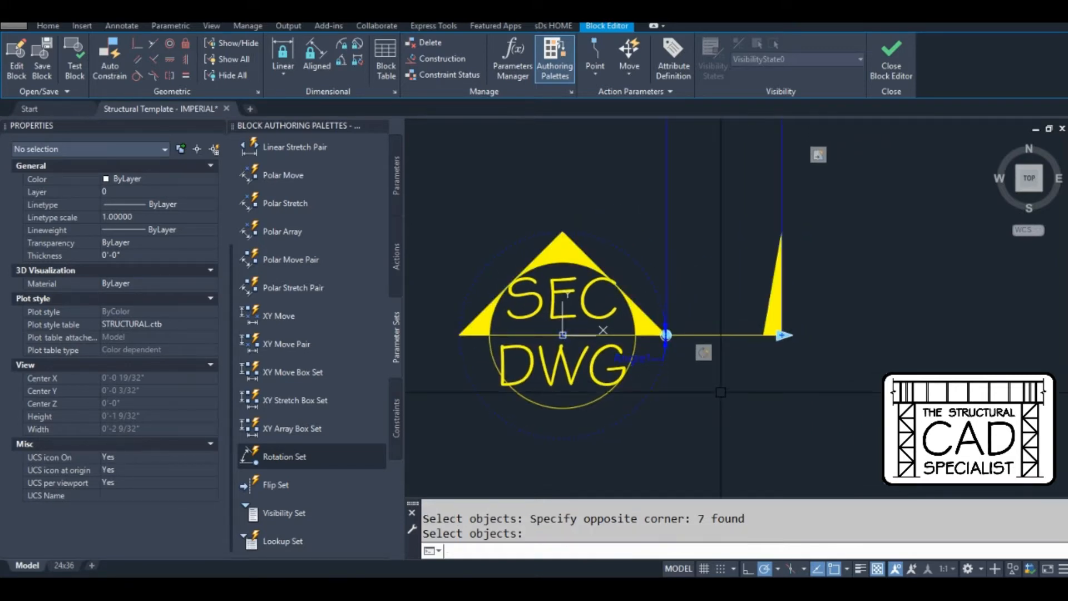
Add a Flip Set with a vertical reflection line rising from the section arrow's tip, and place its label beside that line
{"action": "mouse_move", "coordinate": [724, 390]}
{"action": "middle_mouse_down"}
{"action": "mouse_move", "coordinate": [713, 402]}
{"action": "mouse_move", "coordinate": [729, 417]}
{"action": "middle_mouse_up"}
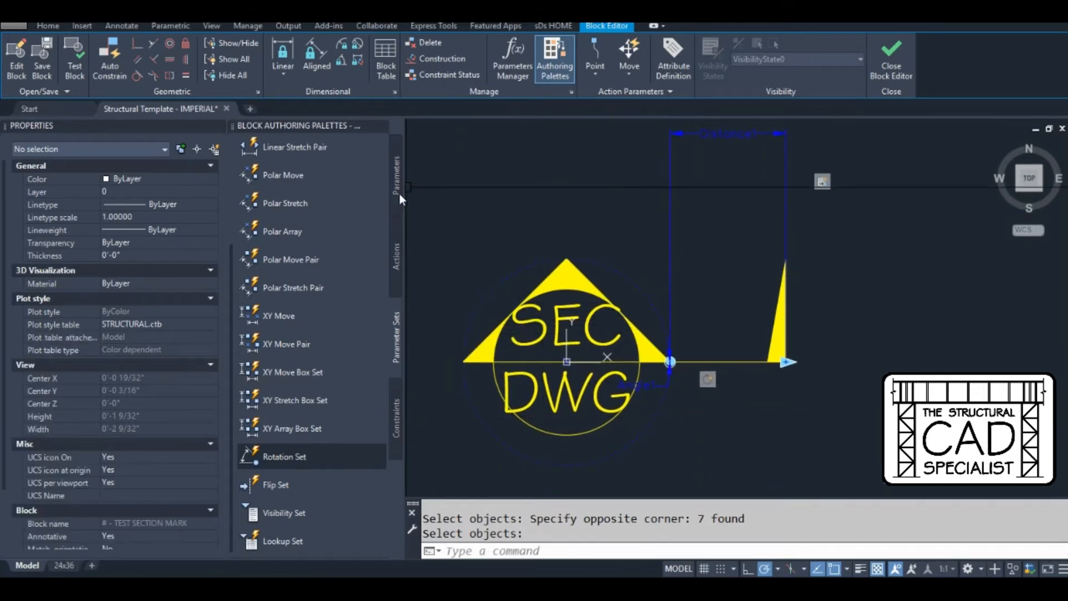
{"action": "left_click", "coordinate": [274, 480]}
{"action": "middle_click_drag", "start_coordinate": [567, 257], "coordinate": [540, 311]}
{"action": "left_click", "coordinate": [540, 310]}
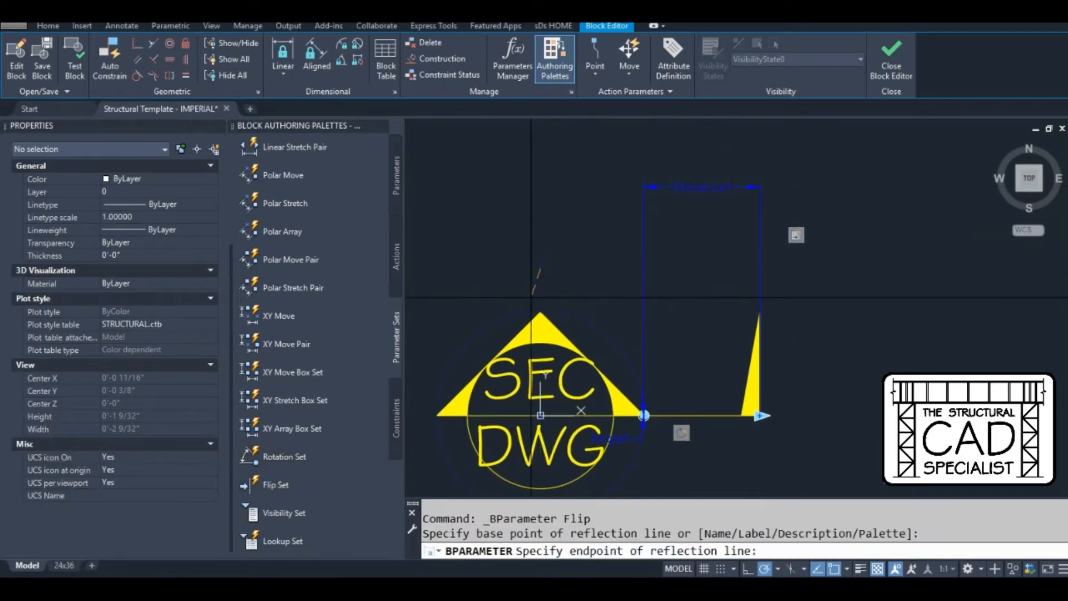
{"action": "scroll", "coordinate": [529, 291], "scroll_direction": "up", "scroll_amount": 2}
{"action": "left_click", "coordinate": [541, 298]}
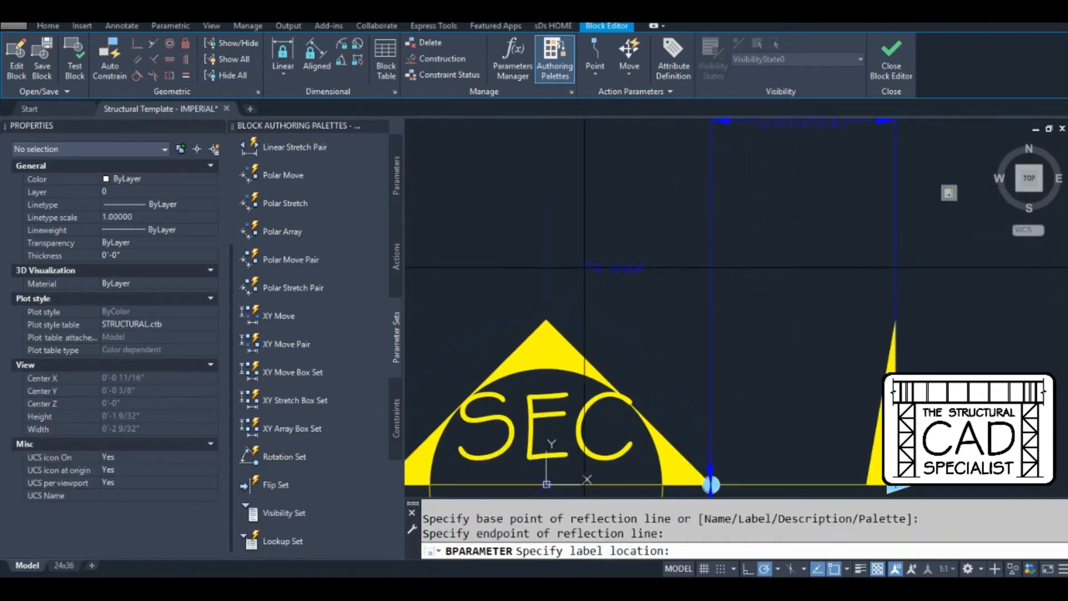
{"action": "left_click", "coordinate": [611, 248]}
{"action": "scroll", "coordinate": [603, 274], "scroll_direction": "down", "scroll_amount": 2}
{"action": "scroll", "coordinate": [605, 272], "scroll_direction": "up", "scroll_amount": 2}
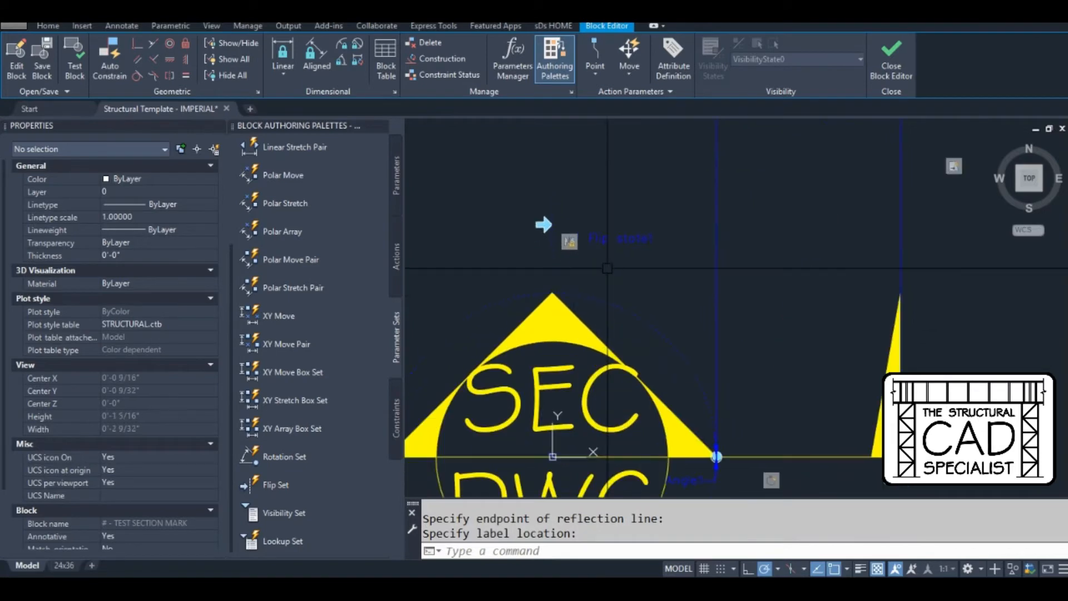
{"action": "middle_click_drag", "start_coordinate": [595, 284], "coordinate": [591, 290]}
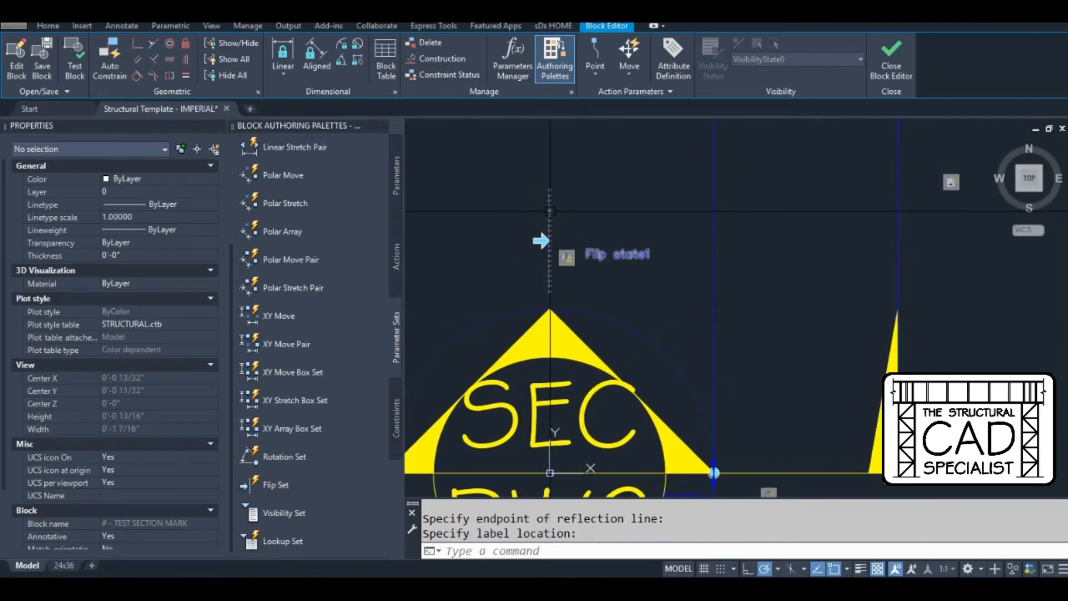
Shorten the vertical flip parameter's reflection line above the section arrow by pulling in both of its ends
{"action": "left_click", "coordinate": [549, 211]}
{"action": "left_click", "coordinate": [550, 190]}
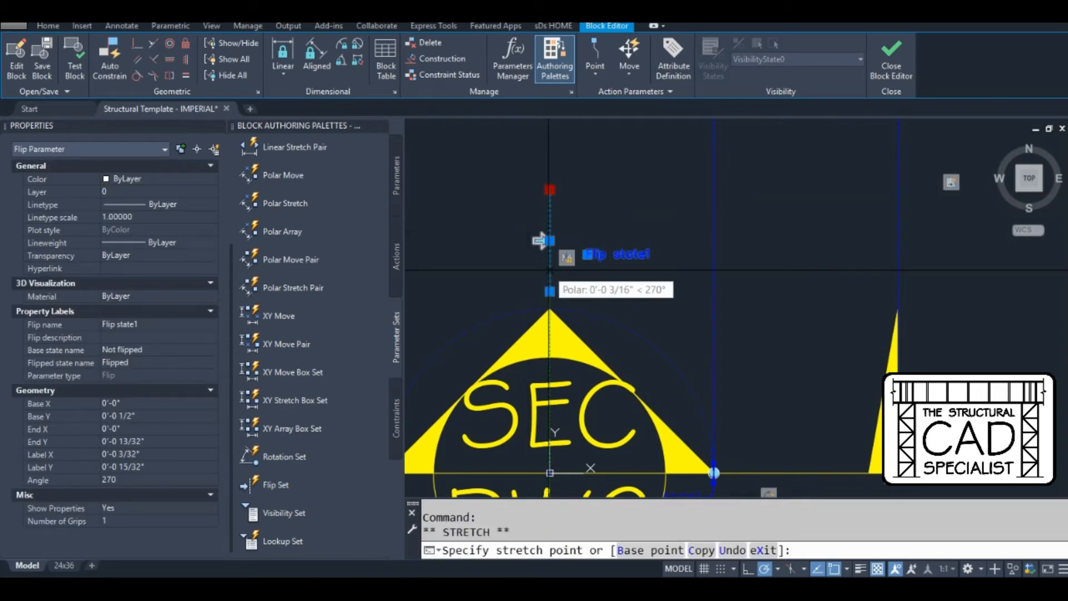
{"action": "left_click", "coordinate": [549, 270]}
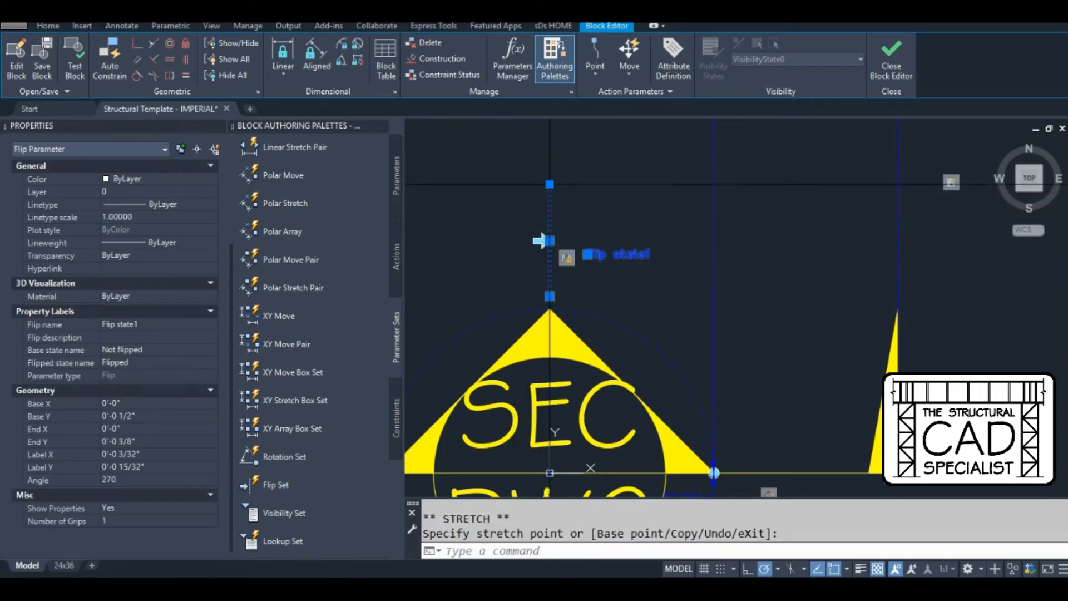
{"action": "left_click", "coordinate": [549, 184]}
{"action": "left_click", "coordinate": [549, 271]}
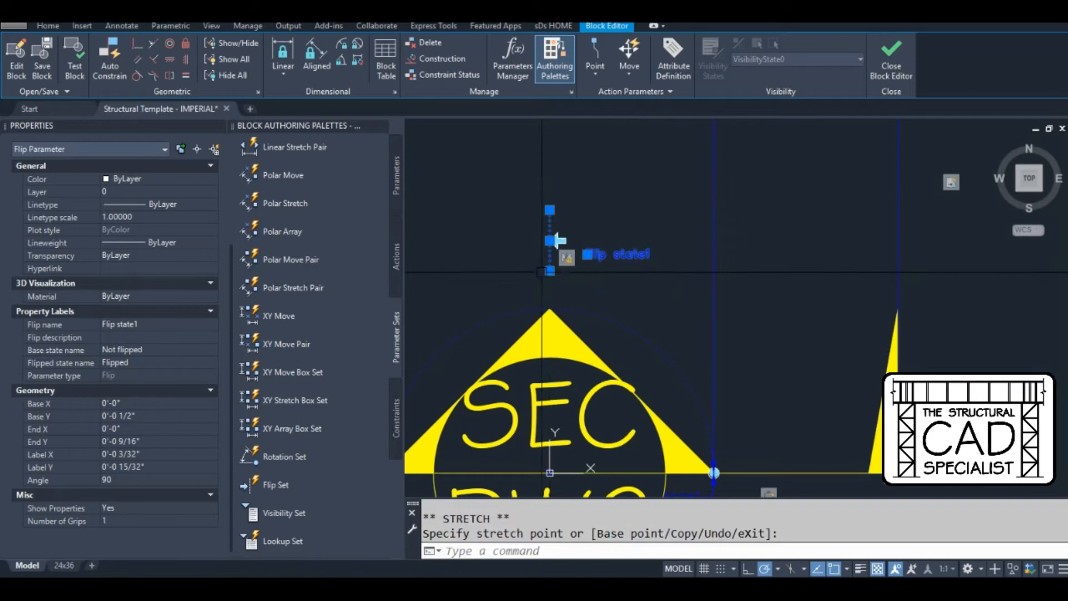
{"action": "key", "text": "Escape"}
{"action": "key", "text": "Escape"}
{"action": "left_click", "coordinate": [556, 239]}
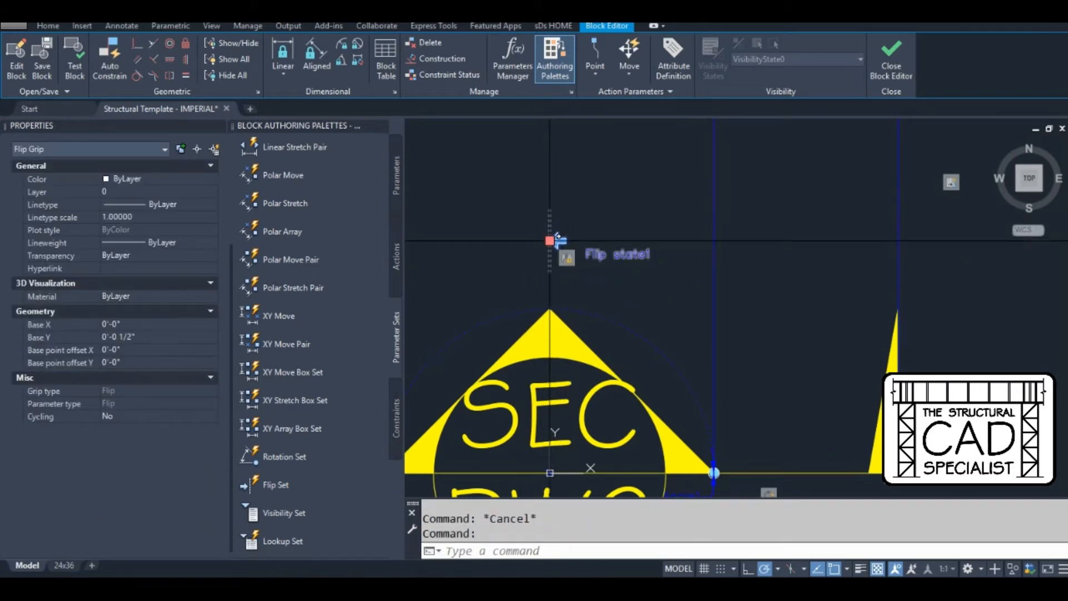
{"action": "middle_click_drag", "start_coordinate": [558, 239], "coordinate": [547, 269]}
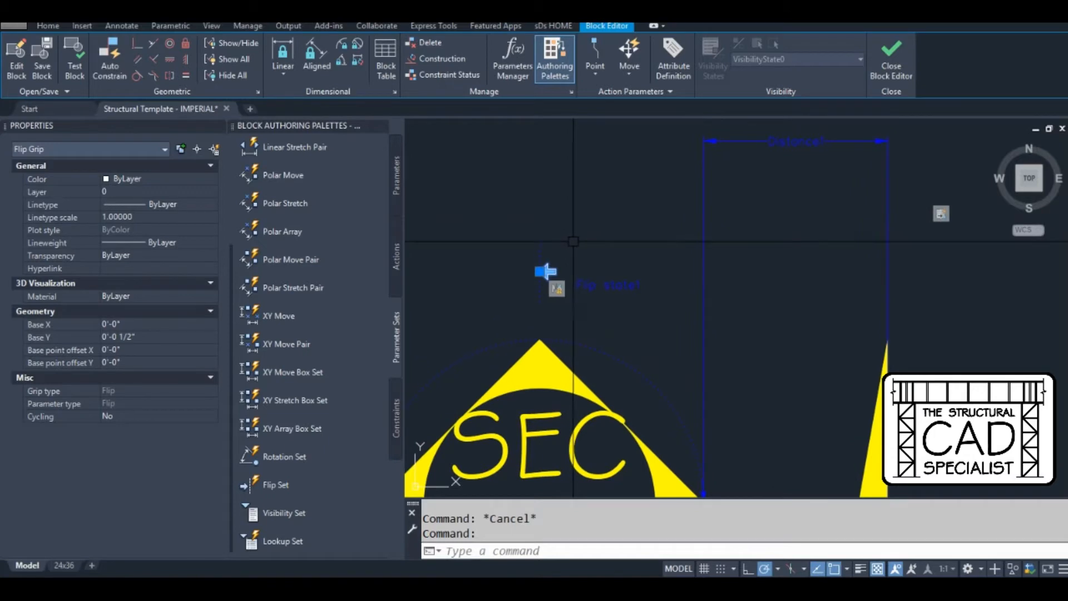
{"action": "left_click", "coordinate": [539, 271]}
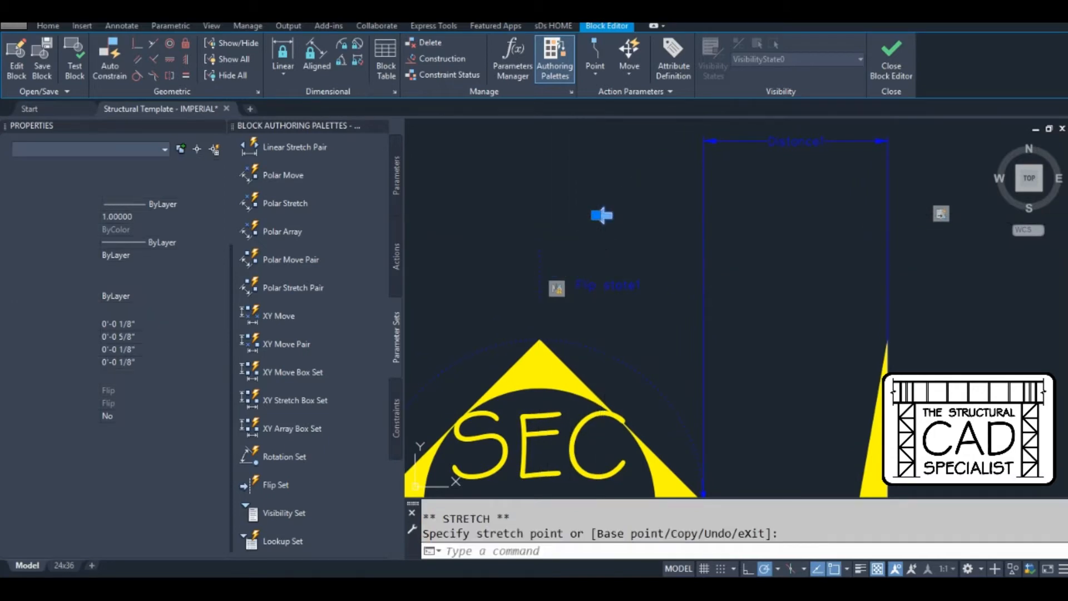
{"action": "key", "text": "ctrl+z"}
Move the vertical flip parameter together with its grip straight down, closer to the section arrow's tip
{"action": "left_click", "coordinate": [608, 247]}
{"action": "left_click", "coordinate": [539, 284]}
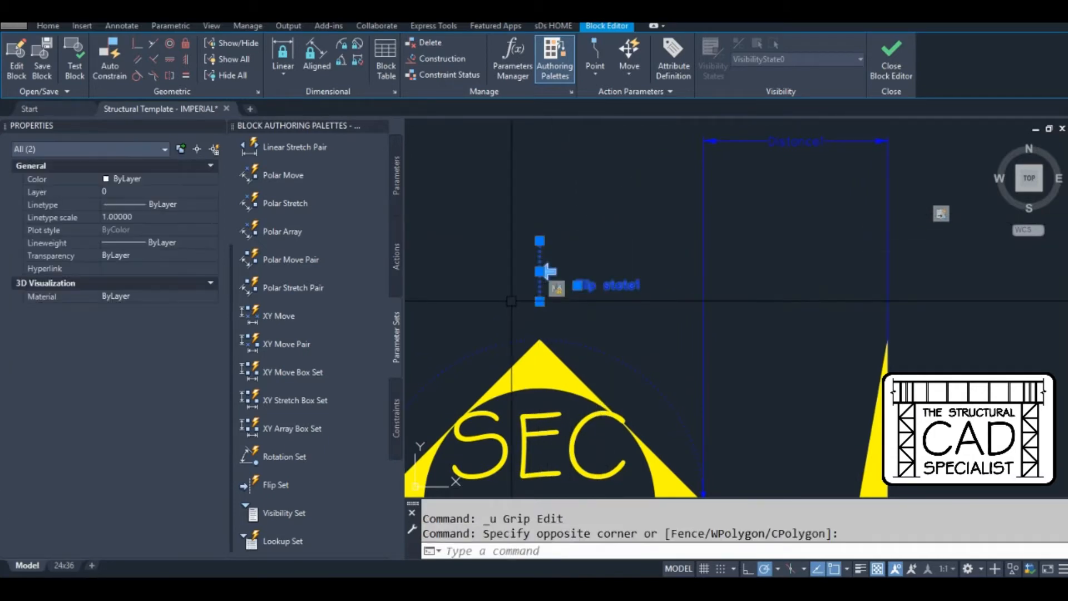
{"action": "type", "text": "m"}
{"action": "key", "text": "Return"}
{"action": "left_click", "coordinate": [543, 279]}
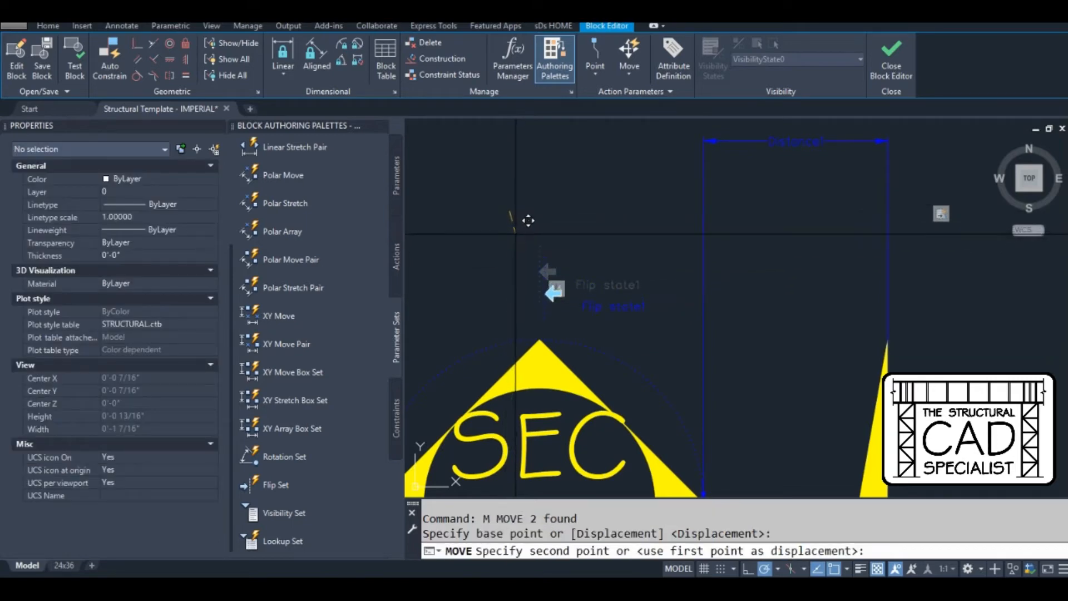
{"action": "left_click", "coordinate": [524, 222]}
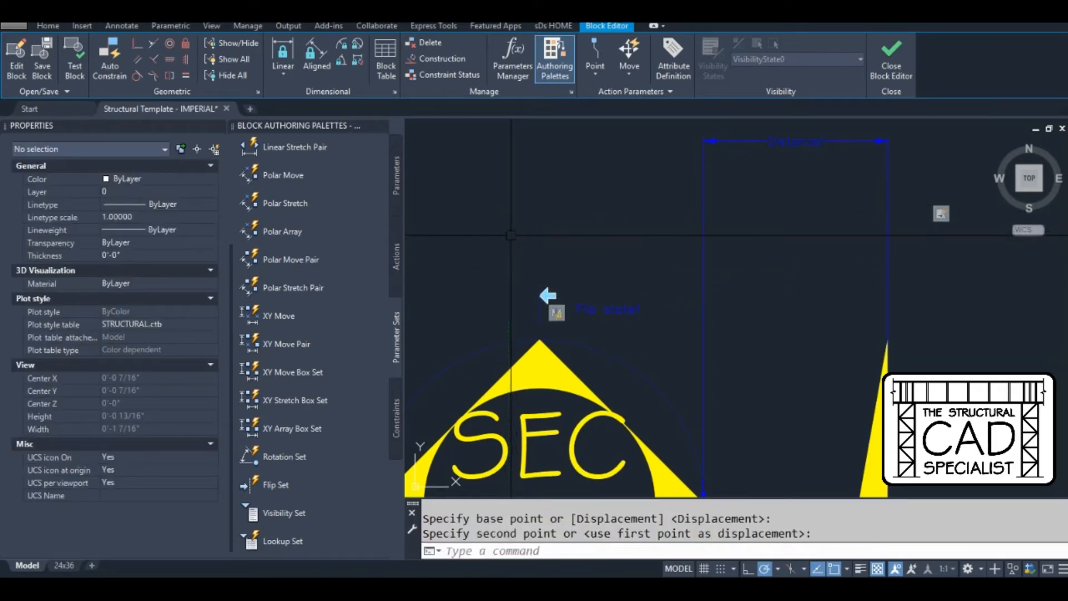
Define a new selection set for the vertical Flip action with a crossing window over the tail arrow, line, section arrow and parameters
{"action": "right_click", "coordinate": [565, 315]}
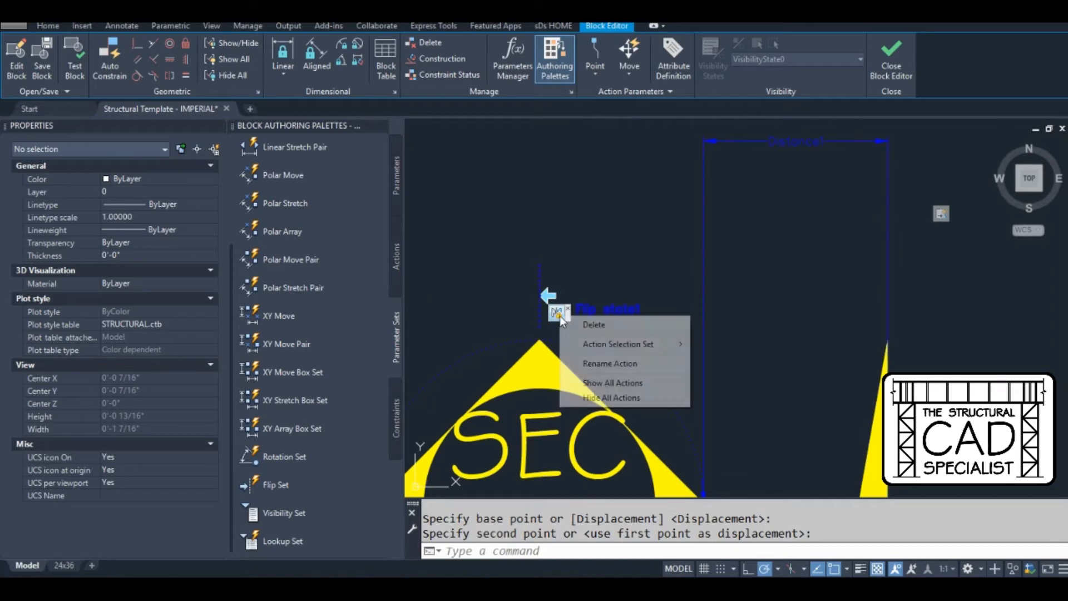
{"action": "mouse_move", "coordinate": [625, 348]}
{"action": "left_click", "coordinate": [725, 345]}
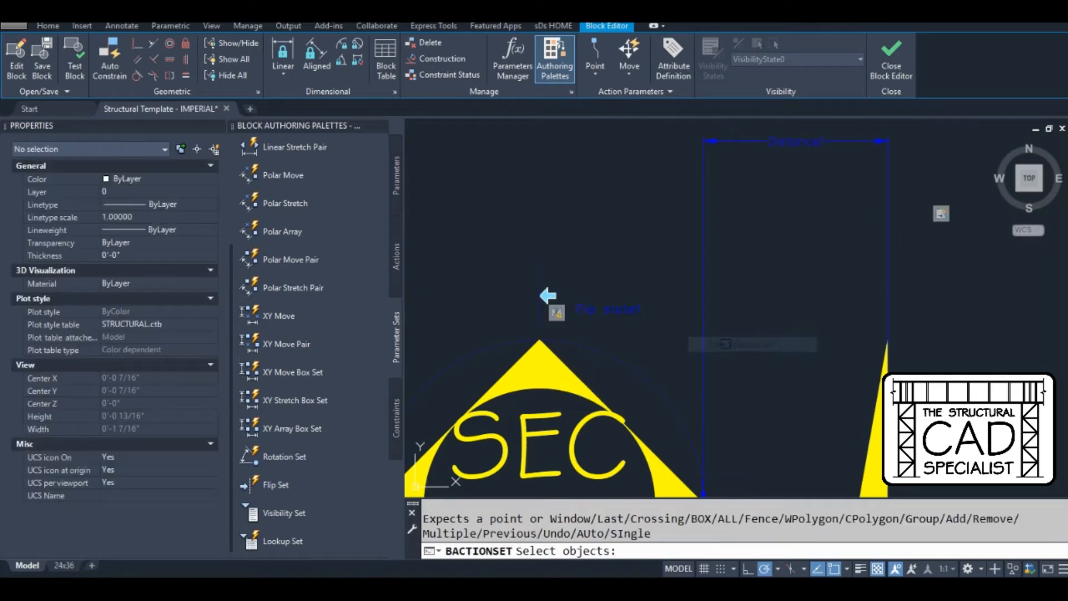
{"action": "scroll", "coordinate": [704, 315], "scroll_direction": "down", "scroll_amount": 4}
{"action": "left_click", "coordinate": [879, 301]}
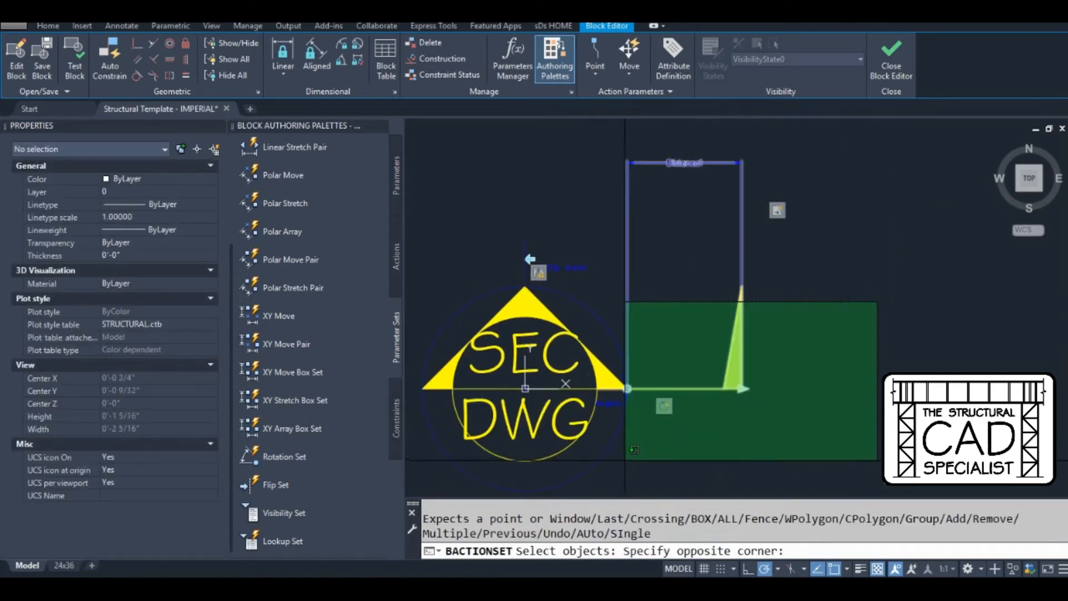
{"action": "left_click", "coordinate": [624, 453]}
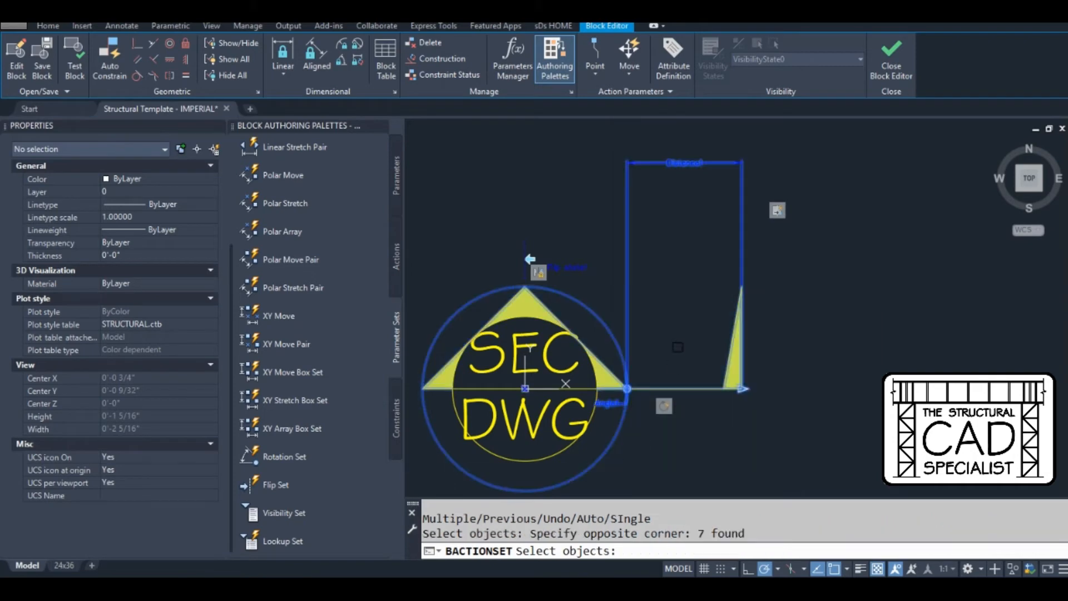
{"action": "key", "text": "Return"}
Modify the Rotate action's selection set to add the vertical flip parameter and its grip
{"action": "mouse_move", "coordinate": [680, 328]}
{"action": "middle_mouse_down"}
{"action": "mouse_move", "coordinate": [676, 308]}
{"action": "mouse_move", "coordinate": [755, 332]}
{"action": "middle_mouse_up"}
{"action": "scroll", "coordinate": [699, 330], "scroll_direction": "up", "scroll_amount": 2}
{"action": "middle_click_drag", "start_coordinate": [725, 259], "coordinate": [743, 343]}
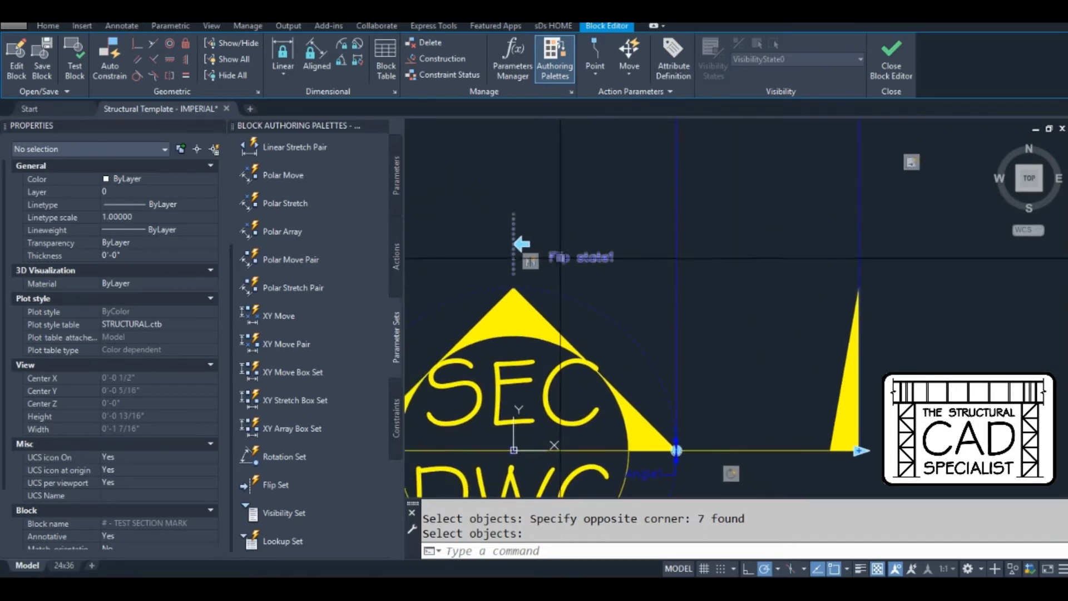
{"action": "middle_click_drag", "start_coordinate": [560, 257], "coordinate": [521, 184]}
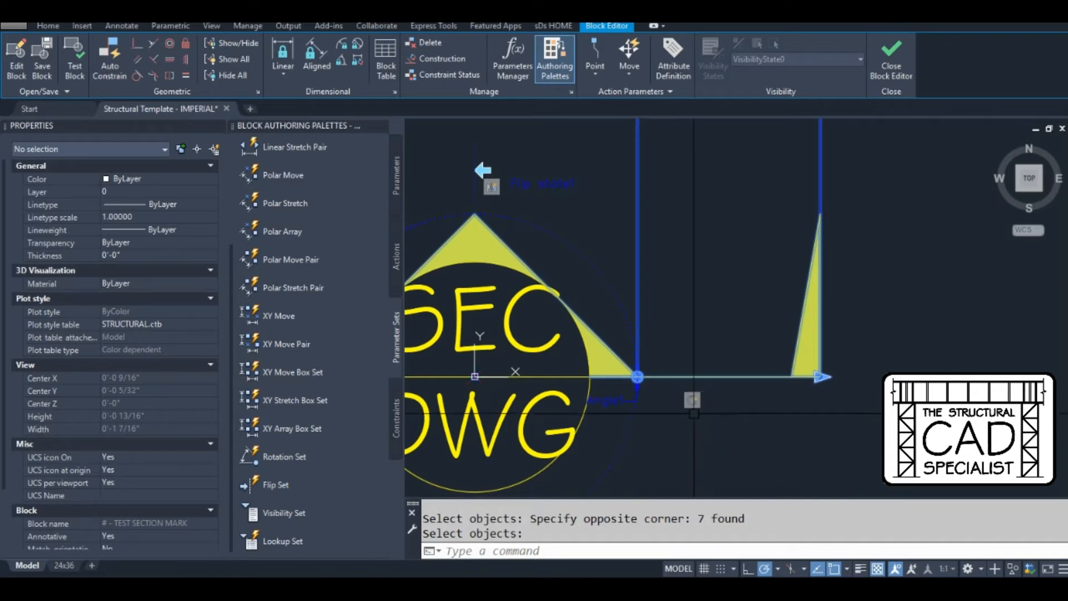
{"action": "right_click", "coordinate": [692, 401]}
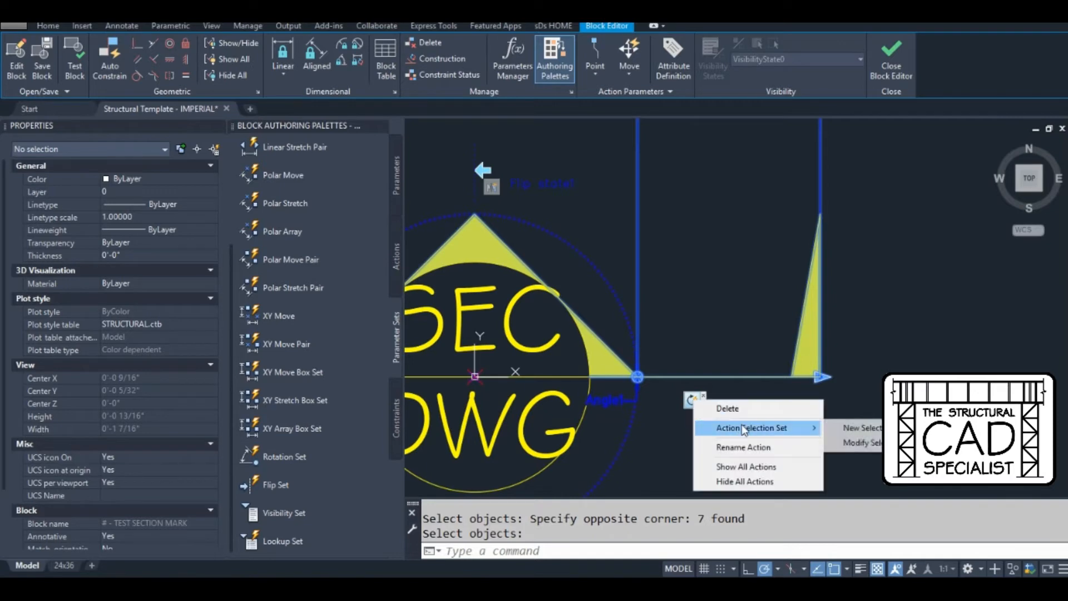
{"action": "left_click", "coordinate": [856, 443]}
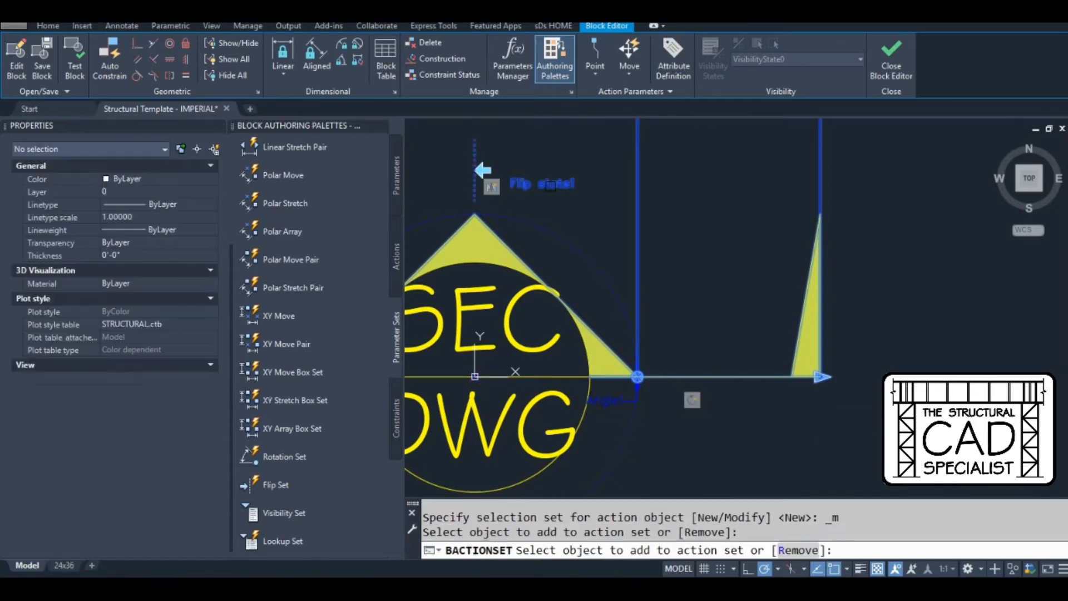
{"action": "middle_click_drag", "start_coordinate": [523, 141], "coordinate": [619, 203]}
{"action": "left_click", "coordinate": [619, 204]}
{"action": "left_click", "coordinate": [542, 249]}
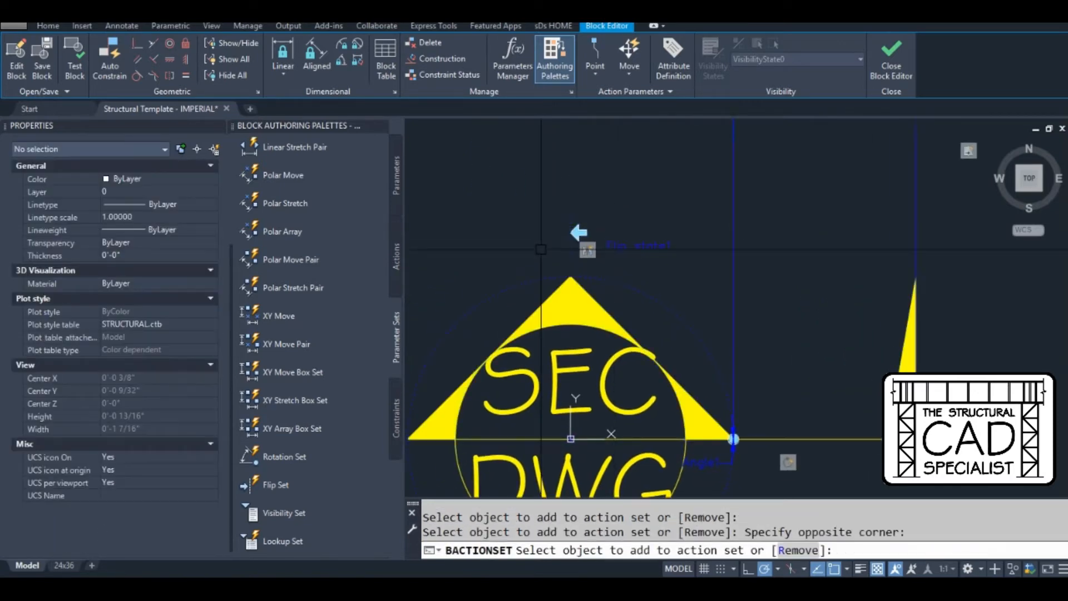
{"action": "key", "text": "Return"}
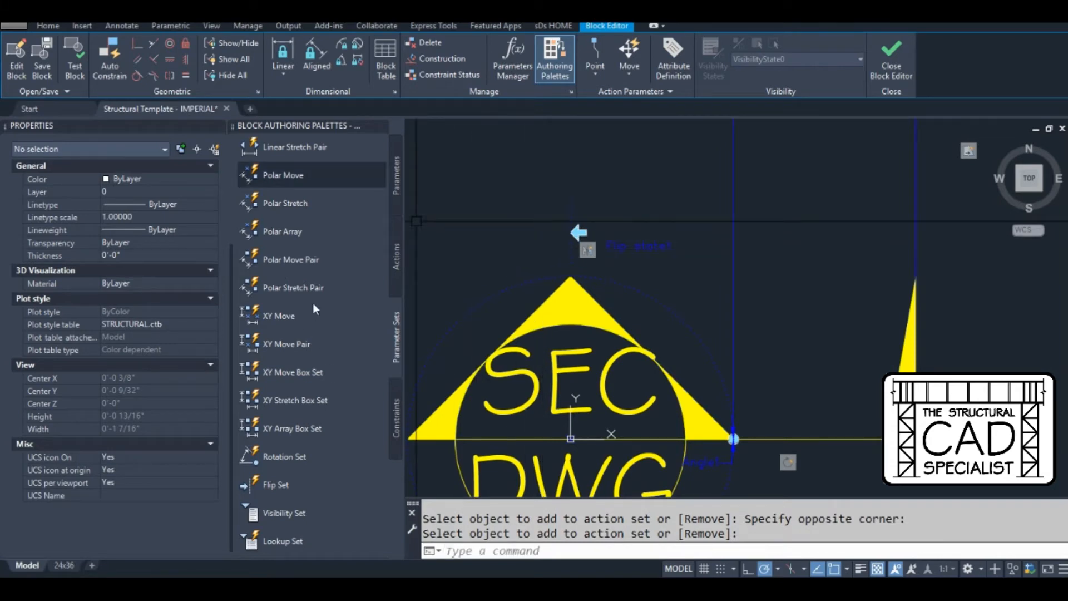
Add a second Flip Set with a horizontal reflection line beside the section arrow's outer corner, opposite the tail, and its label below
{"action": "left_click", "coordinate": [272, 483]}
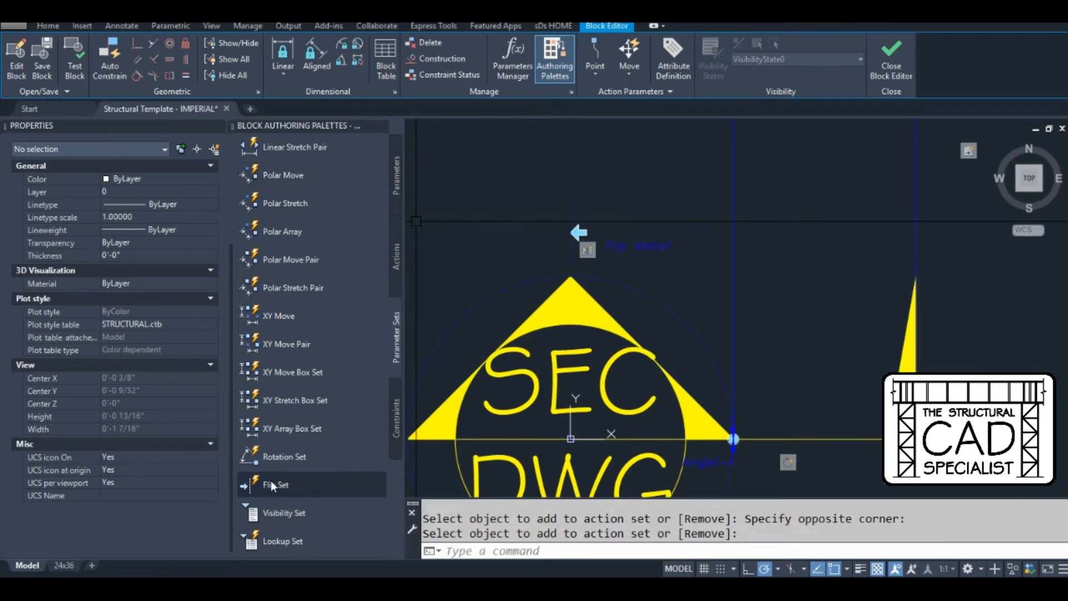
{"action": "middle_click_drag", "start_coordinate": [457, 330], "coordinate": [627, 251]}
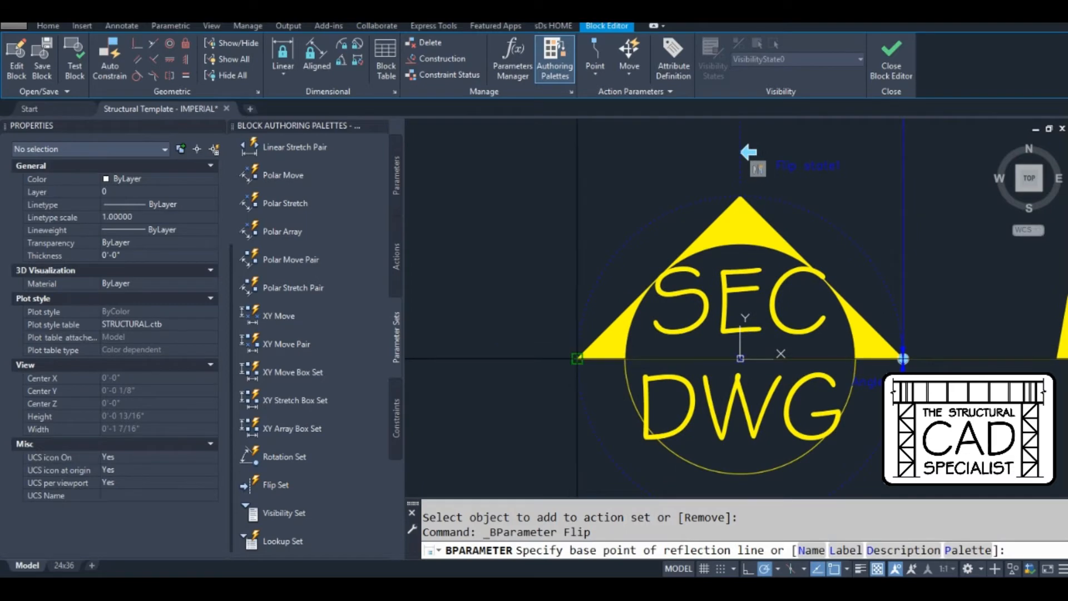
{"action": "left_click", "coordinate": [519, 357]}
{"action": "scroll", "coordinate": [528, 359], "scroll_direction": "up", "scroll_amount": 4}
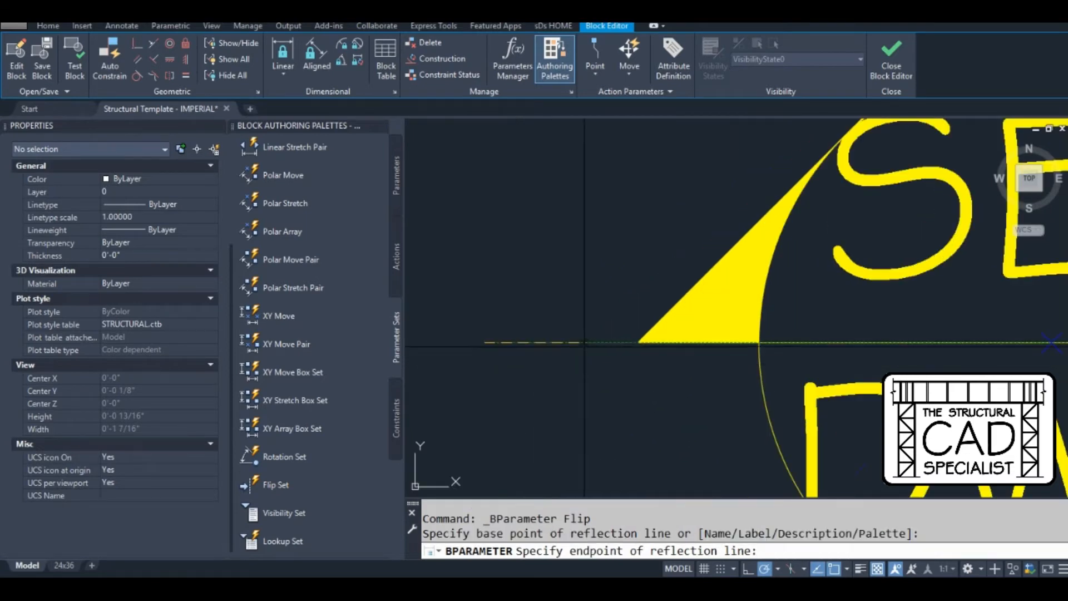
{"action": "left_click", "coordinate": [623, 344]}
{"action": "left_click", "coordinate": [506, 414]}
{"action": "scroll", "coordinate": [484, 350], "scroll_direction": "down", "scroll_amount": 3}
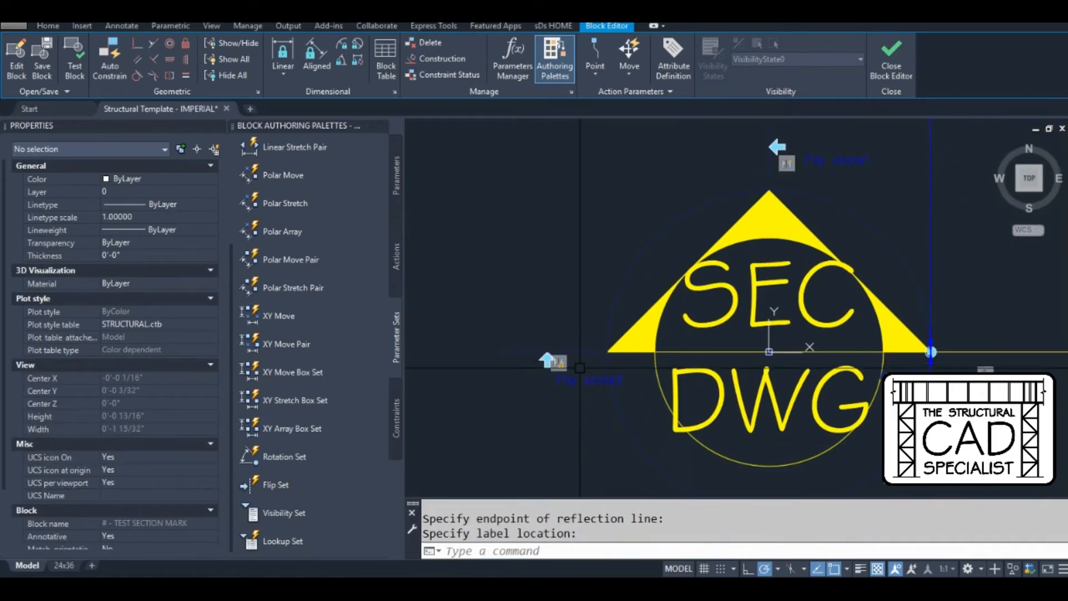
Shorten the horizontal flip parameter's reflection line by stretching its arrow-side end across to the far side of the flip grip
{"action": "scroll", "coordinate": [529, 341], "scroll_direction": "up", "scroll_amount": 2}
{"action": "left_click", "coordinate": [528, 342]}
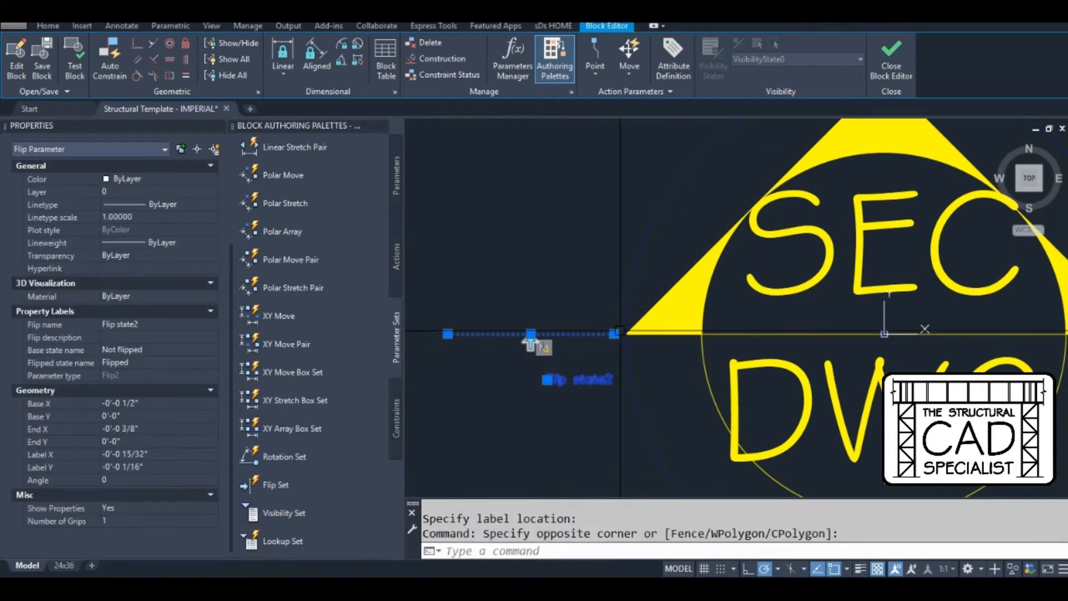
{"action": "left_click", "coordinate": [614, 334]}
{"action": "left_click", "coordinate": [494, 334]}
Move the horizontal flip parameter and its grip horizontally, closer to the section arrow's corner
{"action": "left_click", "coordinate": [588, 295]}
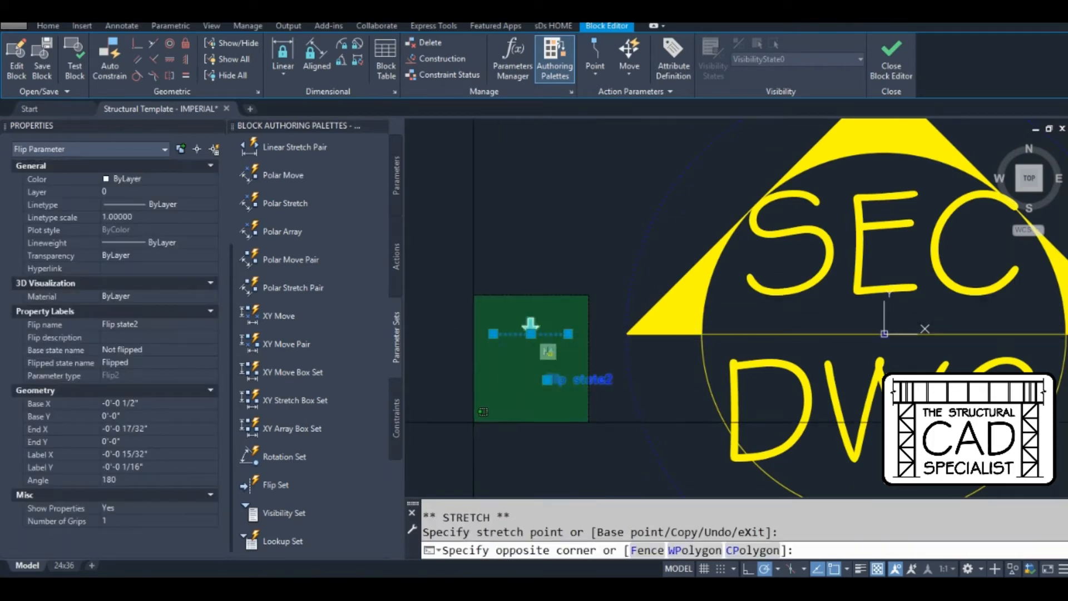
{"action": "left_click", "coordinate": [468, 426]}
{"action": "type", "text": "m"}
{"action": "key", "text": "Return"}
{"action": "left_click", "coordinate": [479, 365]}
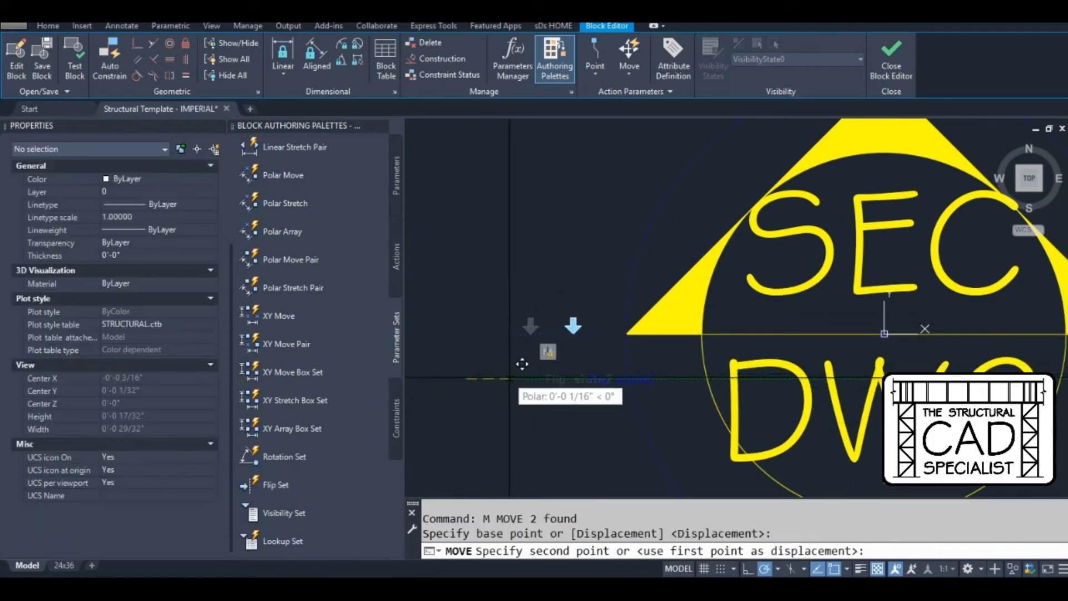
{"action": "left_click", "coordinate": [527, 364]}
Define a new selection set for the horizontal Flip action with crossing windows over the section arrow, both flip parameters, line, tail arrow and remaining parameters
{"action": "scroll", "coordinate": [570, 367], "scroll_direction": "down", "scroll_amount": 4}
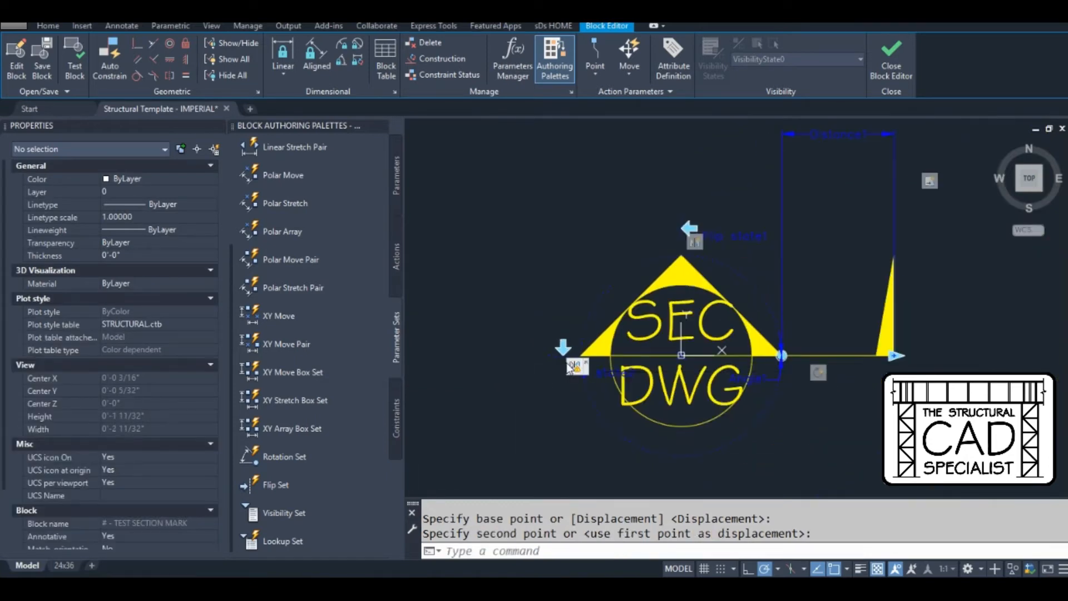
{"action": "right_click", "coordinate": [570, 368]}
{"action": "mouse_move", "coordinate": [611, 397]}
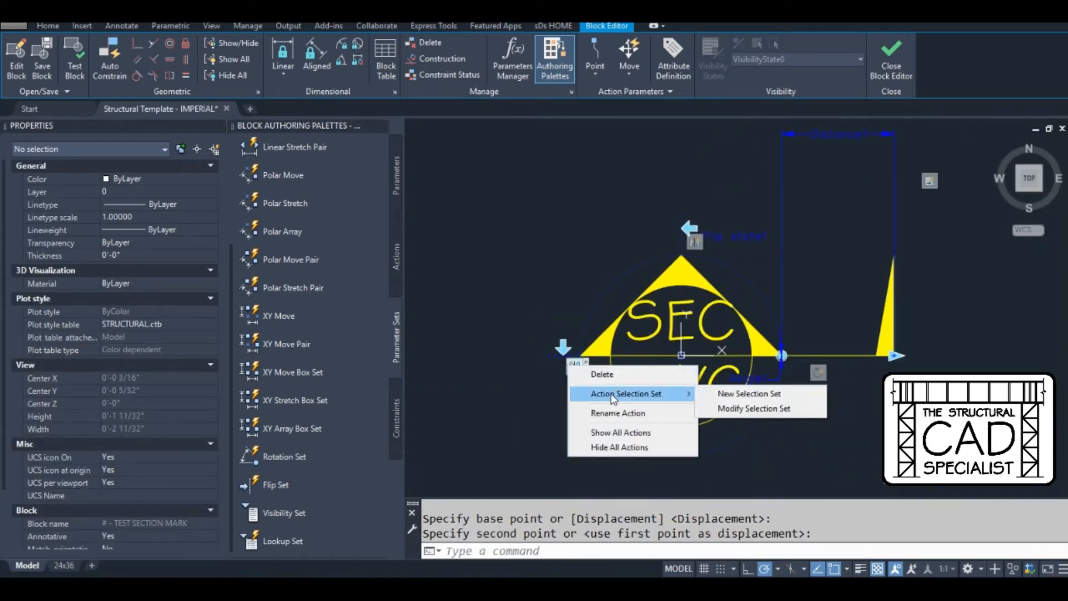
{"action": "left_click", "coordinate": [723, 396]}
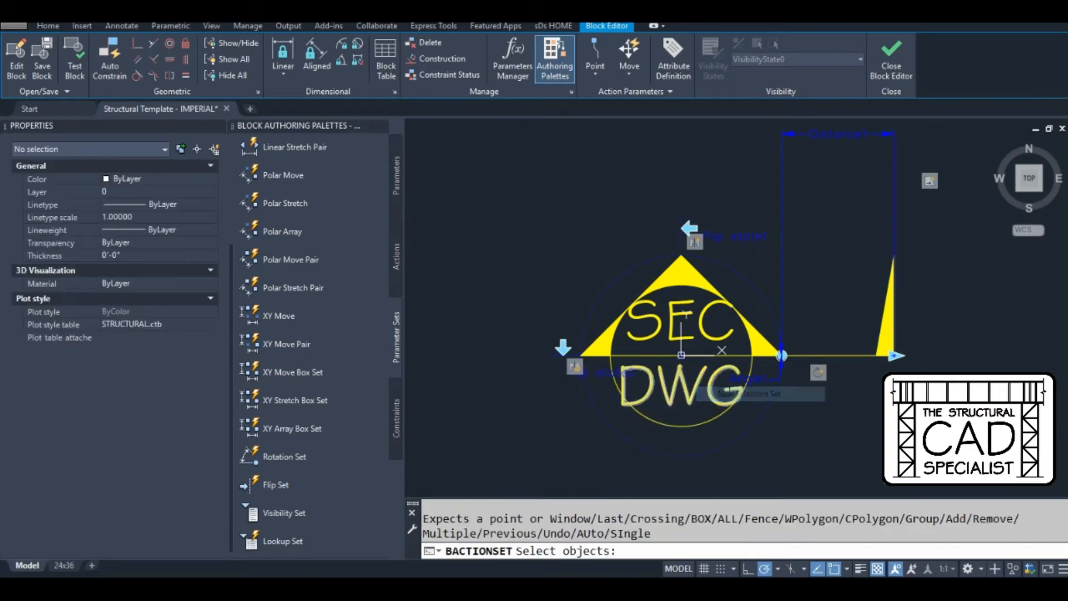
{"action": "left_click", "coordinate": [740, 333]}
{"action": "left_click", "coordinate": [579, 284]}
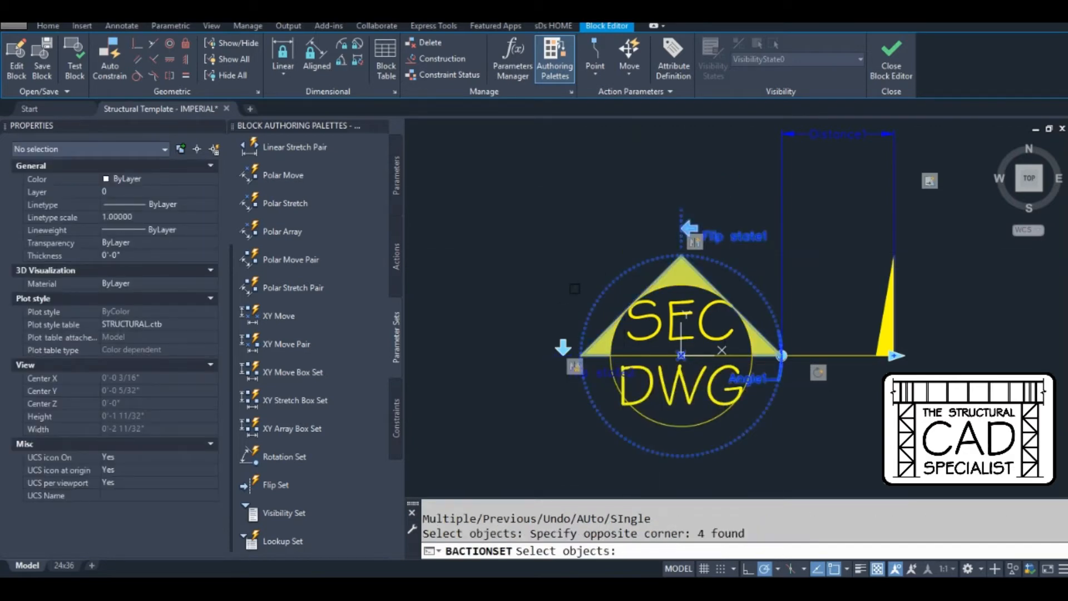
{"action": "left_click", "coordinate": [574, 289]}
{"action": "left_click", "coordinate": [528, 372]}
{"action": "left_click", "coordinate": [828, 376]}
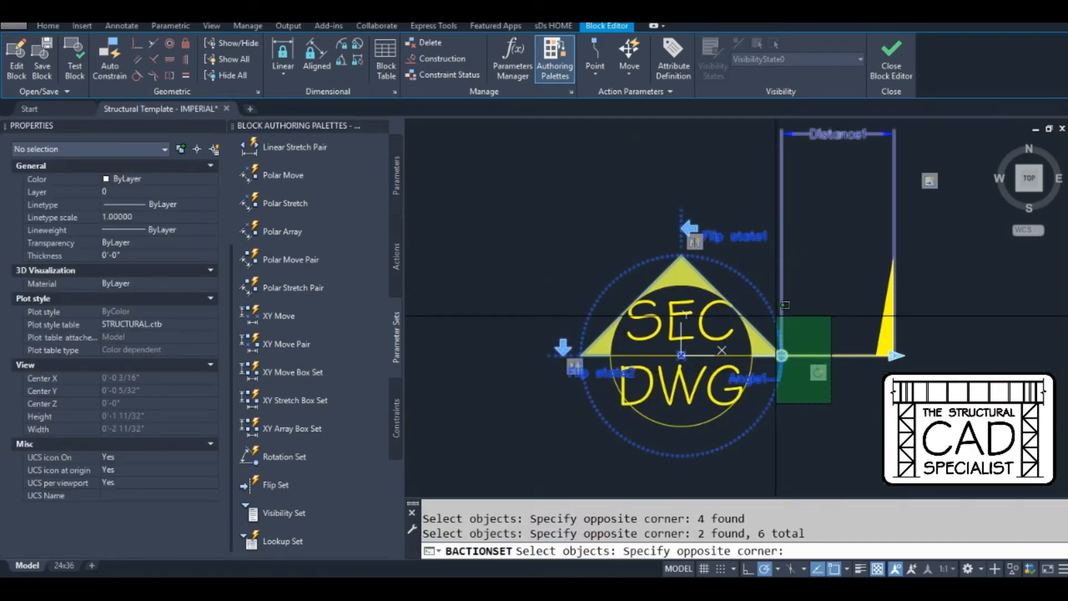
{"action": "left_click", "coordinate": [775, 315]}
{"action": "left_click", "coordinate": [909, 344]}
{"action": "left_click", "coordinate": [860, 393]}
{"action": "key", "text": "Return"}
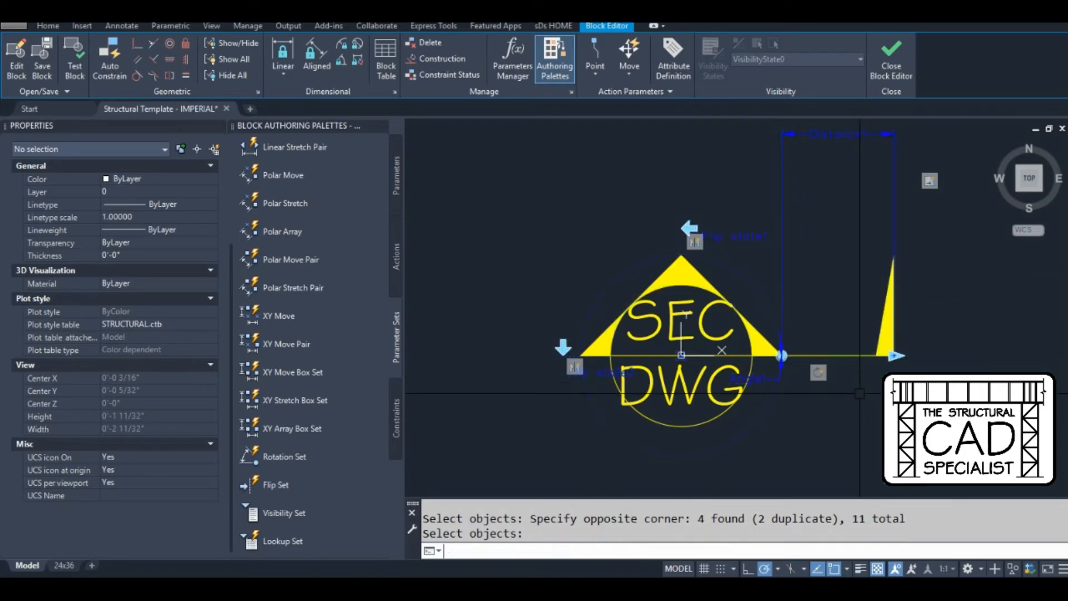
Close the block editor and save the changes to the section mark block
{"action": "scroll", "coordinate": [685, 257], "scroll_direction": "up", "scroll_amount": 2}
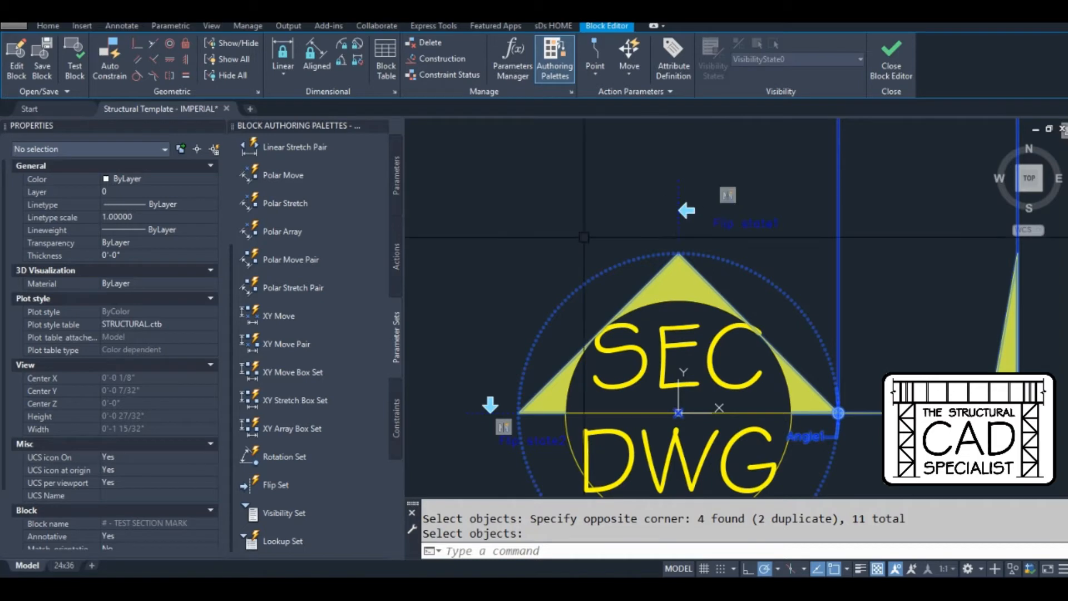
{"action": "middle_click_drag", "start_coordinate": [722, 200], "coordinate": [749, 161]}
{"action": "left_click", "coordinate": [542, 232]}
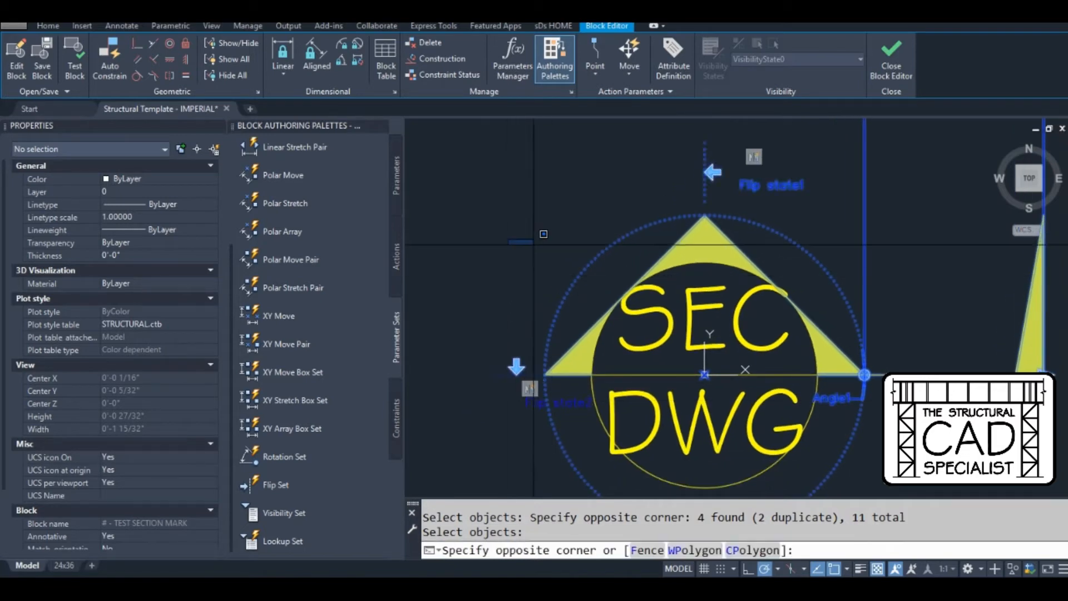
{"action": "scroll", "coordinate": [534, 272], "scroll_direction": "down", "scroll_amount": 2}
{"action": "left_click", "coordinate": [533, 265]}
{"action": "left_click", "coordinate": [887, 73]}
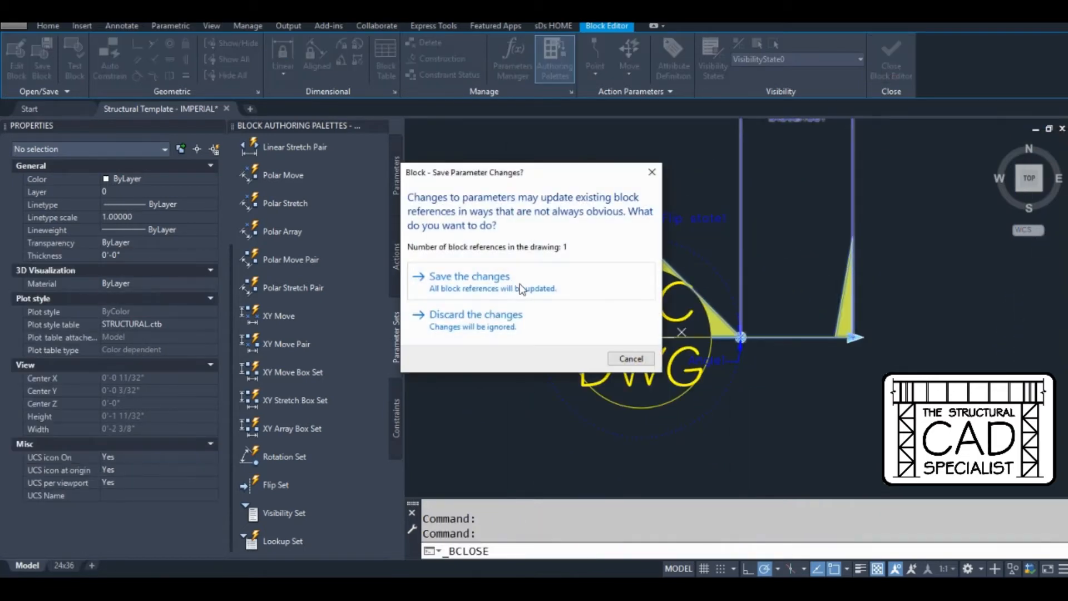
{"action": "left_click", "coordinate": [494, 288]}
Test the flip above the arrow tip by mirroring the section mark's tail to the opposite side and back several times
{"action": "scroll", "coordinate": [567, 245], "scroll_direction": "up", "scroll_amount": 2}
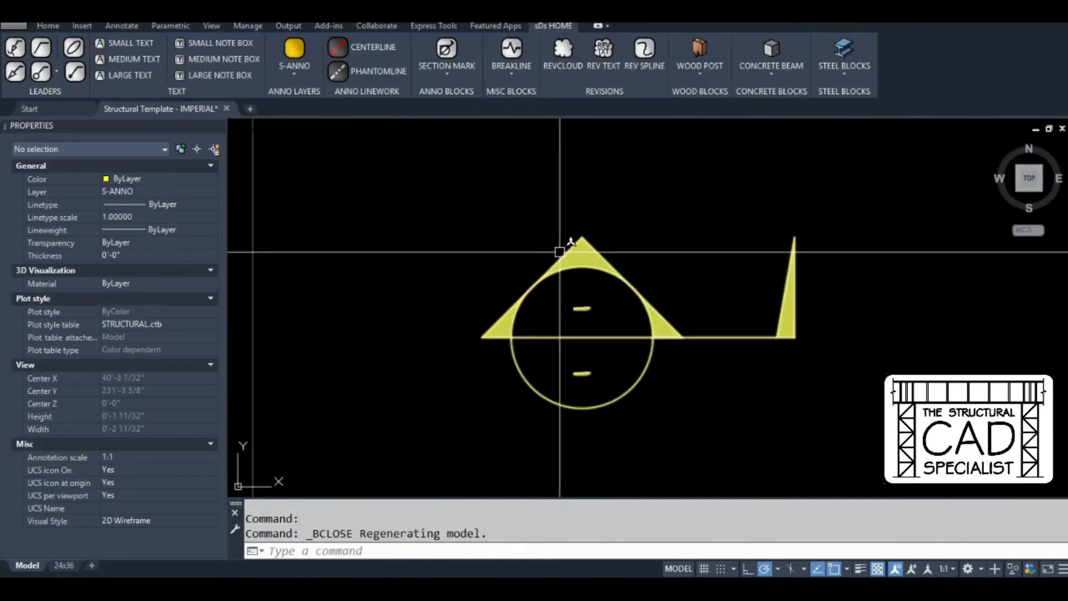
{"action": "left_click", "coordinate": [582, 209]}
{"action": "left_click", "coordinate": [583, 210]}
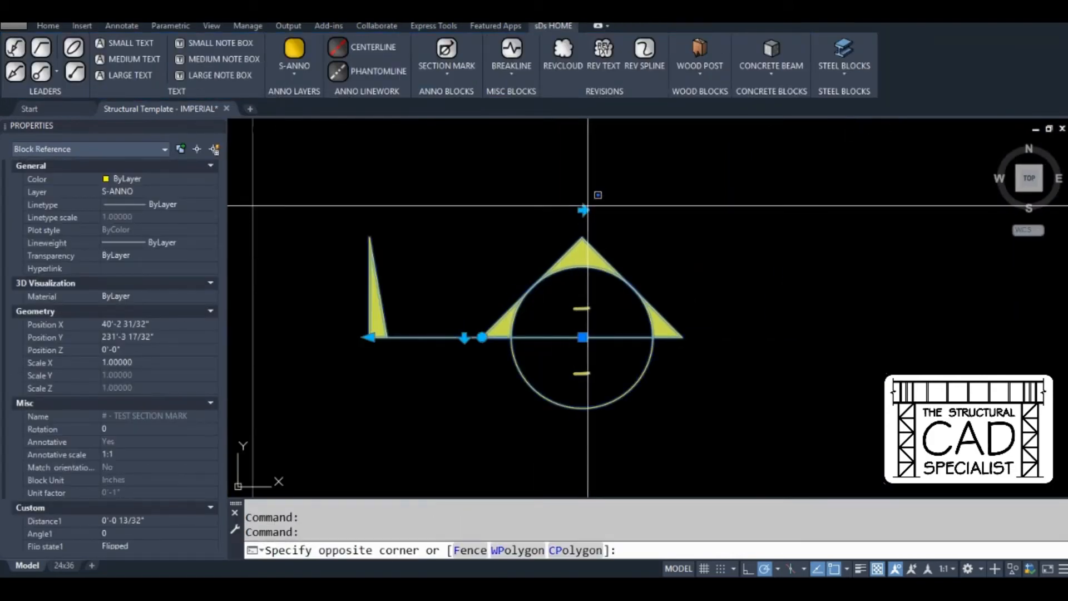
{"action": "left_click", "coordinate": [583, 209]}
{"action": "left_click", "coordinate": [582, 210]}
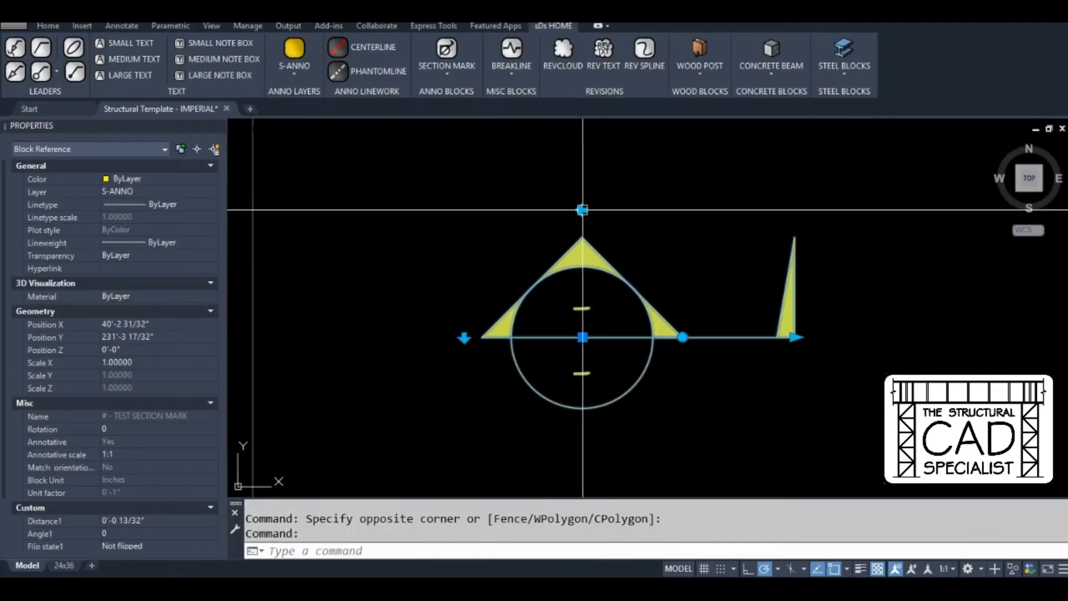
{"action": "left_click", "coordinate": [582, 210]}
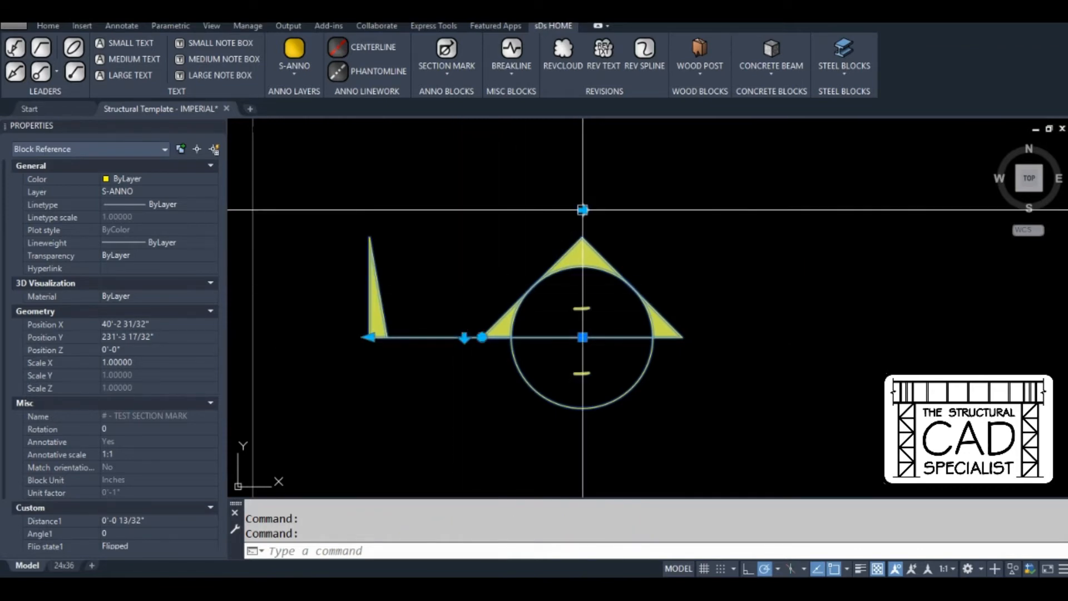
{"action": "left_click", "coordinate": [582, 209]}
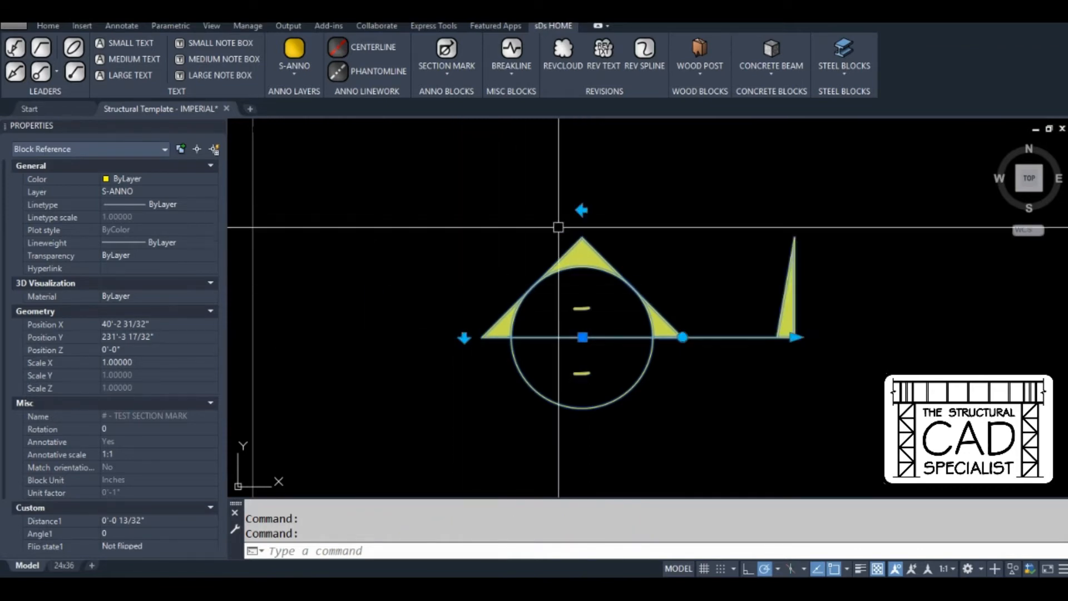
Test the section mark's rotation by turning the arrow and tail to about 33 degrees and back to 0
{"action": "left_click", "coordinate": [682, 336]}
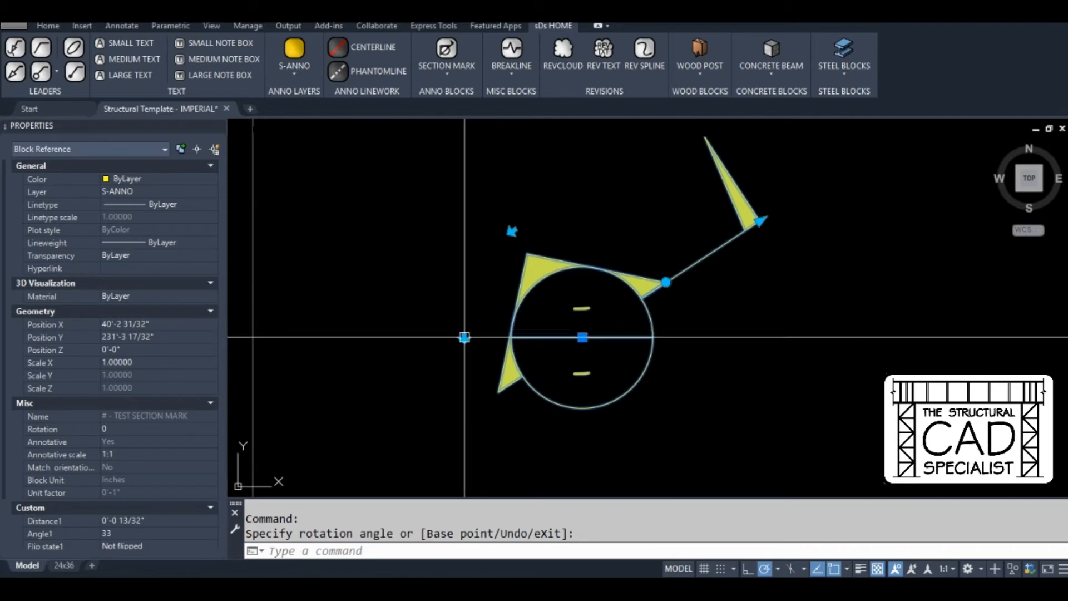
{"action": "left_click", "coordinate": [665, 282]}
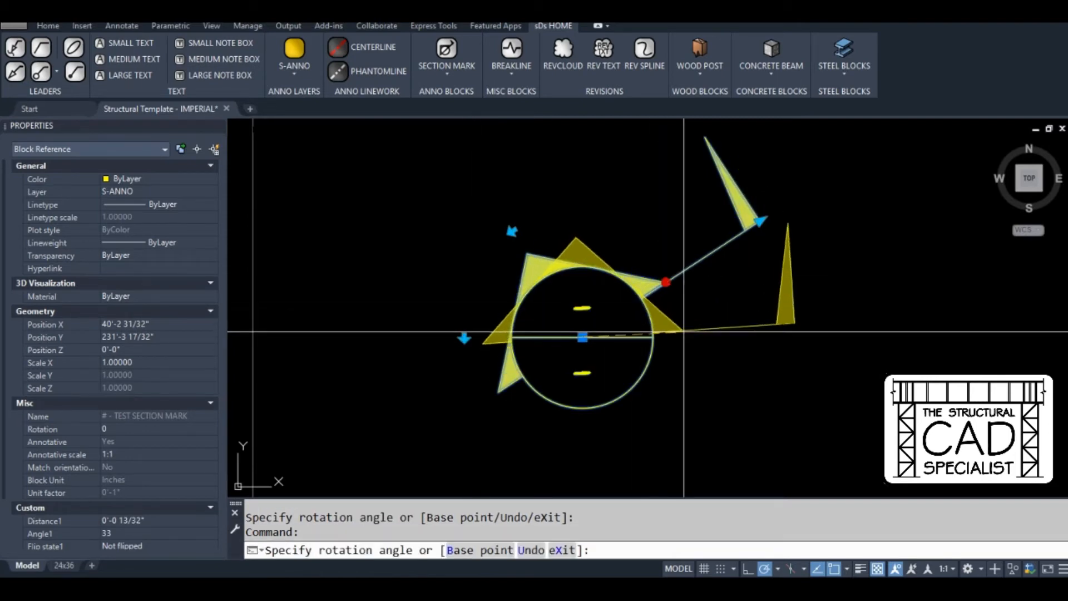
{"action": "key", "text": "Escape"}
{"action": "middle_click_drag", "start_coordinate": [693, 298], "coordinate": [670, 262]}
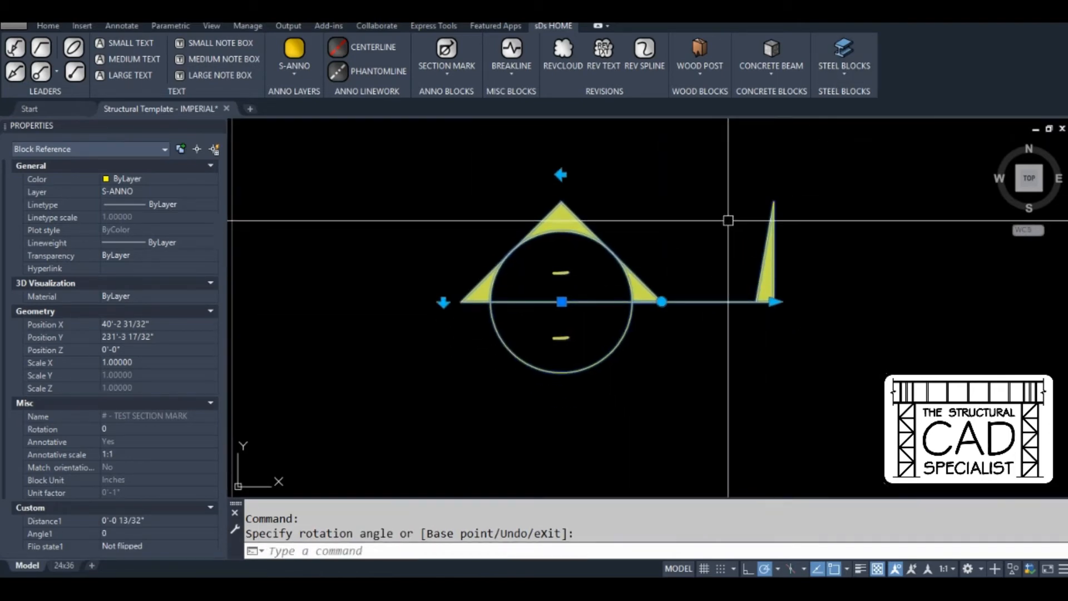
Open the # - TEST SECTION MARK block definition for editing with BEDIT
{"action": "key", "text": "Escape"}
{"action": "left_click", "coordinate": [613, 254]}
{"action": "type", "text": "BED"}
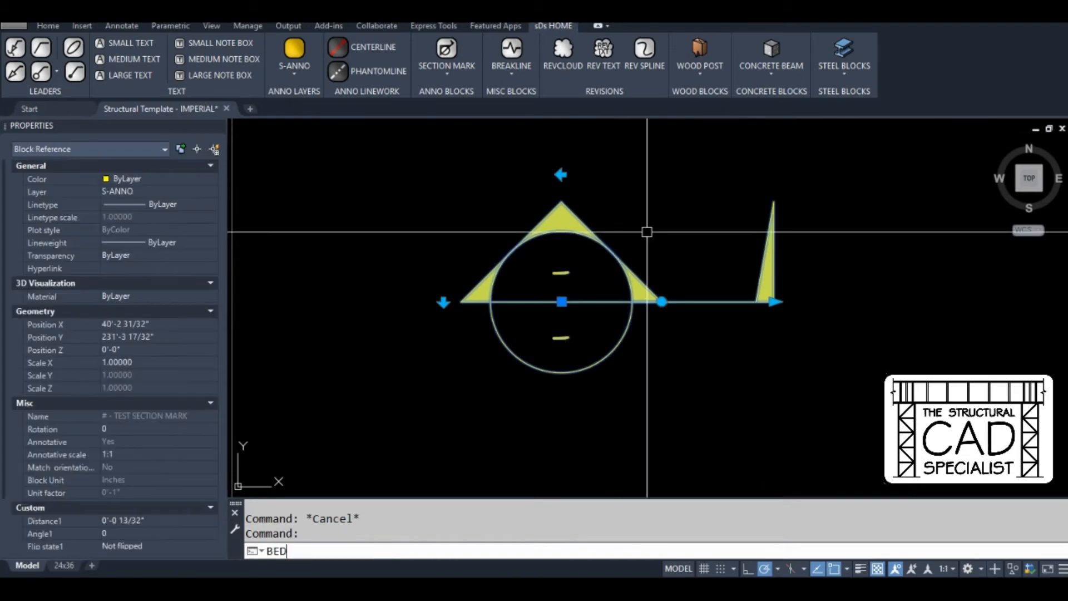
{"action": "type", "text": "IT"}
{"action": "key", "text": "Return"}
{"action": "left_click", "coordinate": [529, 390]}
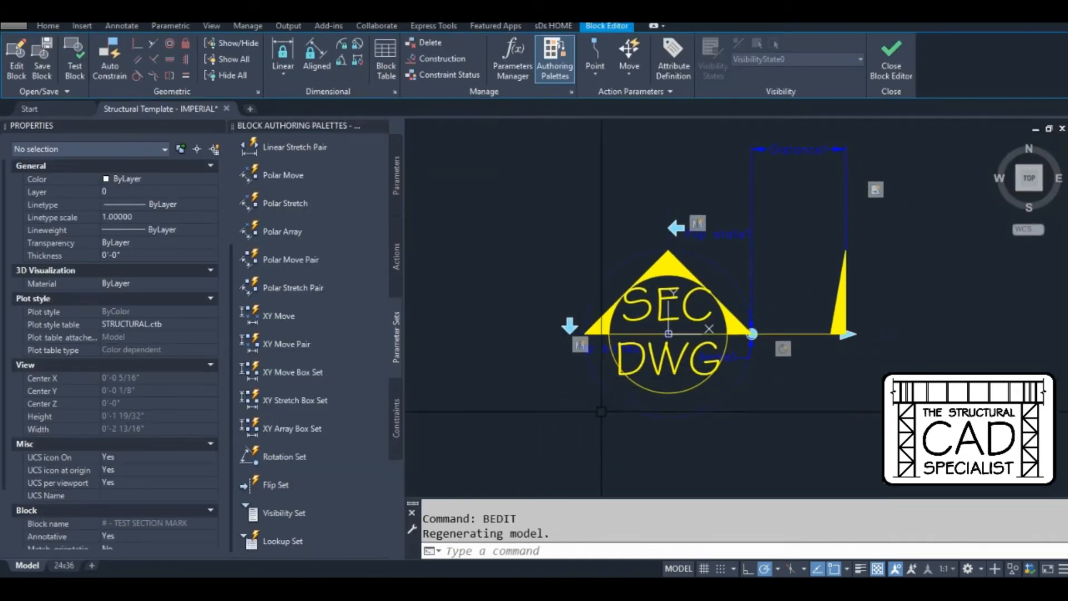
Modify the selection set of the Flip action above the arrow tip to include the horizontal flip parameter, Flip state2
{"action": "right_click", "coordinate": [698, 222]}
{"action": "mouse_move", "coordinate": [757, 249]}
{"action": "left_click", "coordinate": [871, 263]}
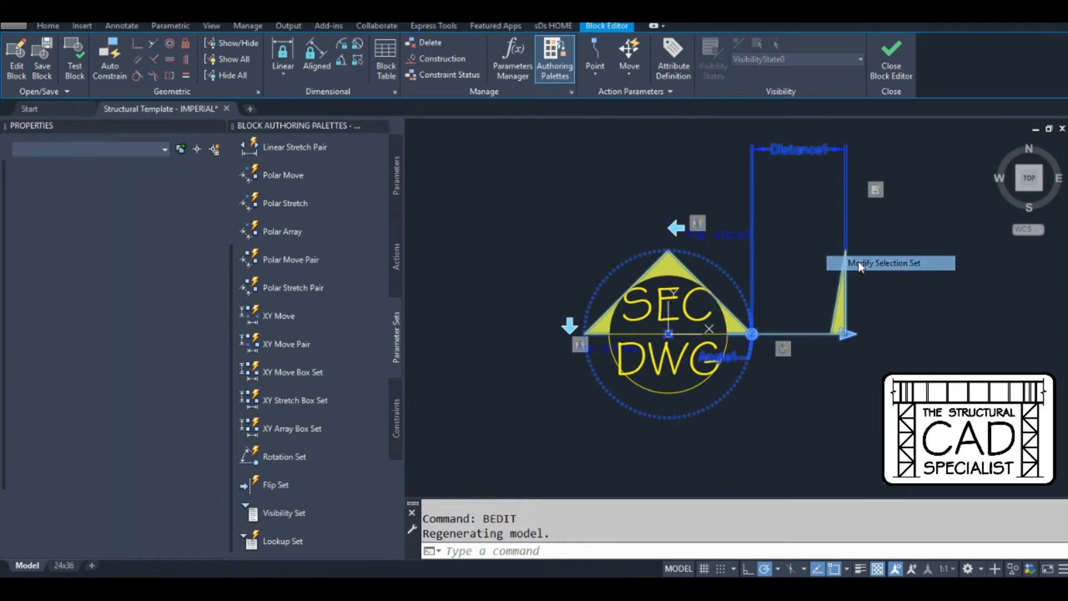
{"action": "scroll", "coordinate": [539, 322], "scroll_direction": "up", "scroll_amount": 2}
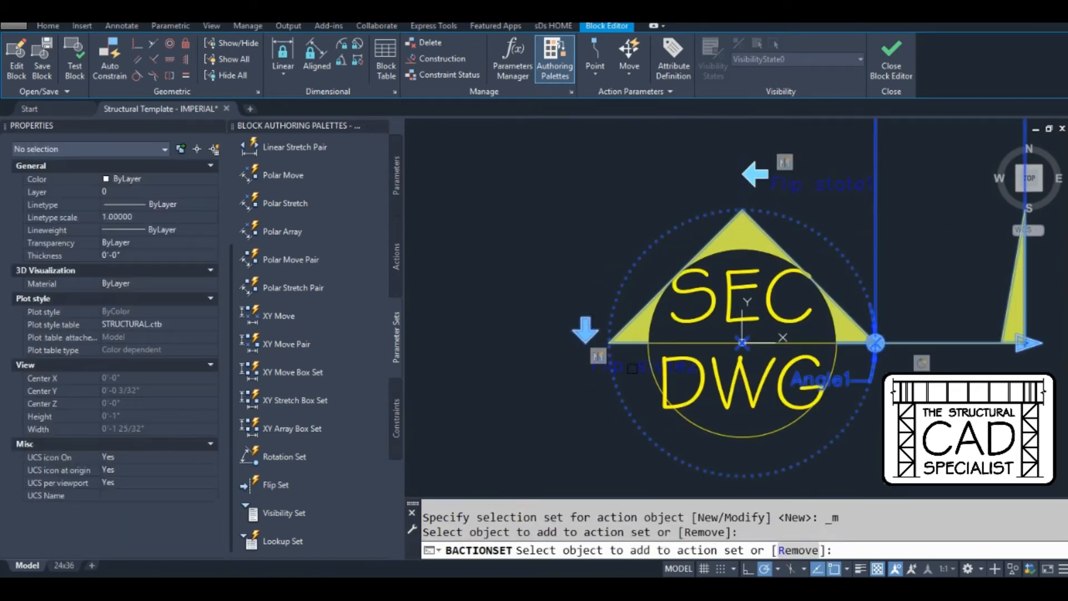
{"action": "scroll", "coordinate": [549, 417], "scroll_direction": "down", "scroll_amount": 2}
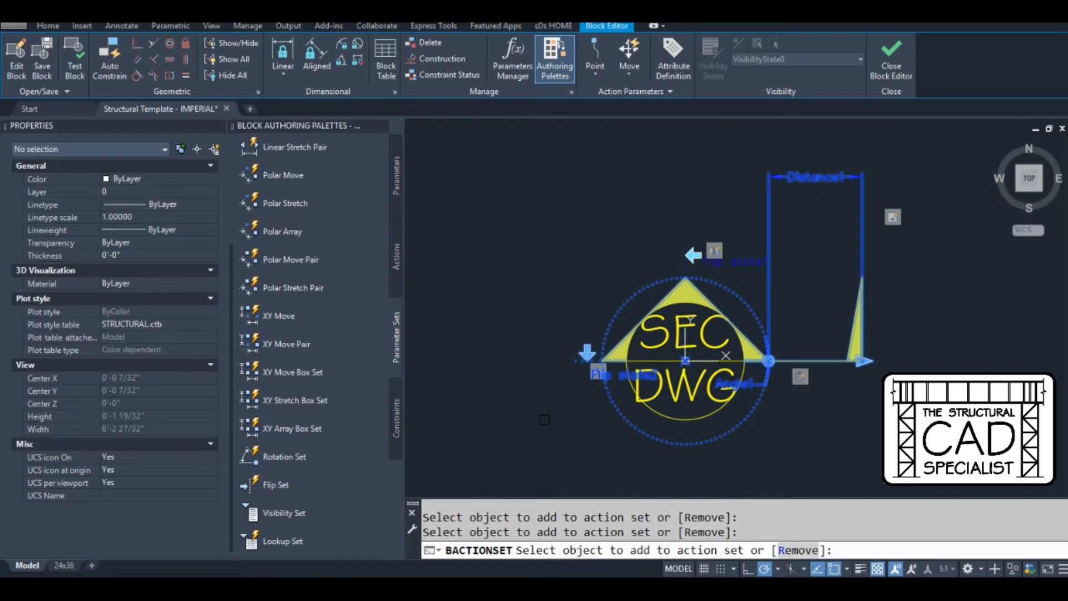
{"action": "key", "text": "Return"}
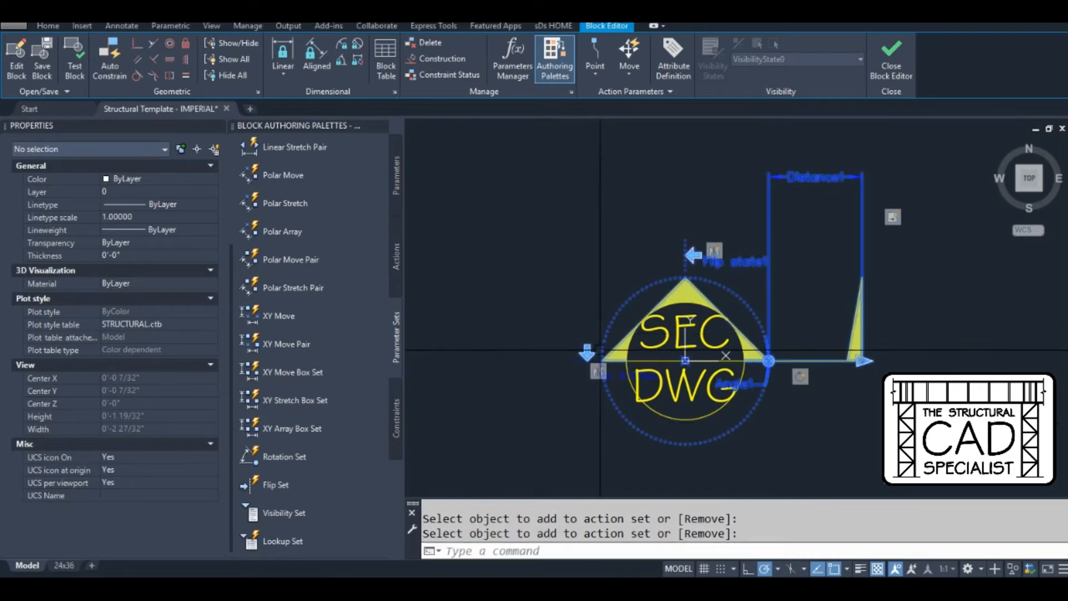
Modify the Rotate action's selection set to include the horizontal flip parameter, Flip state2
{"action": "middle_click_drag", "start_coordinate": [781, 413], "coordinate": [724, 363]}
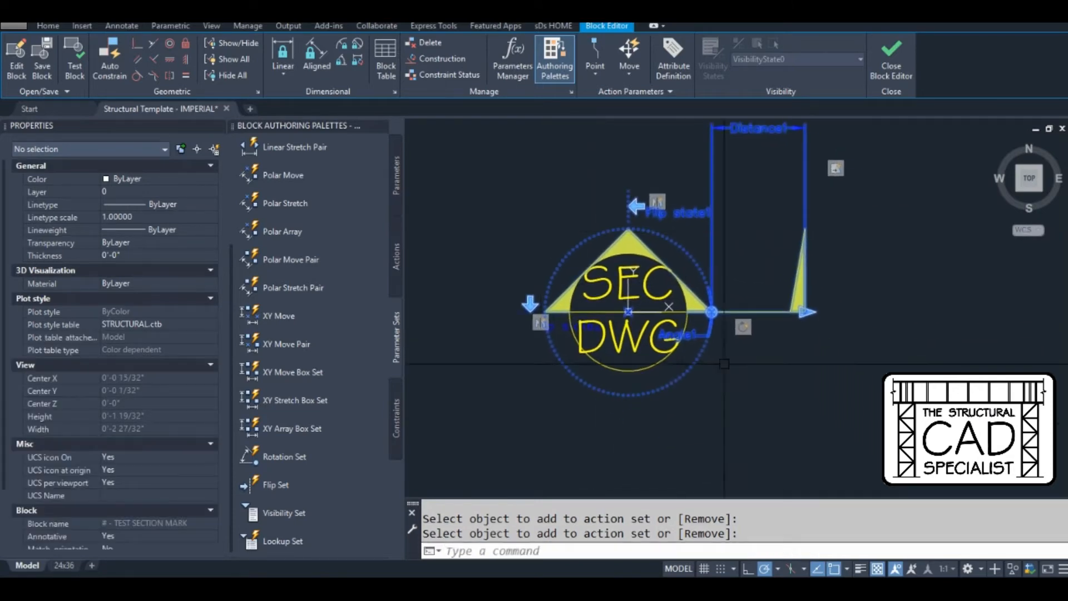
{"action": "right_click", "coordinate": [751, 332]}
{"action": "mouse_move", "coordinate": [802, 359]}
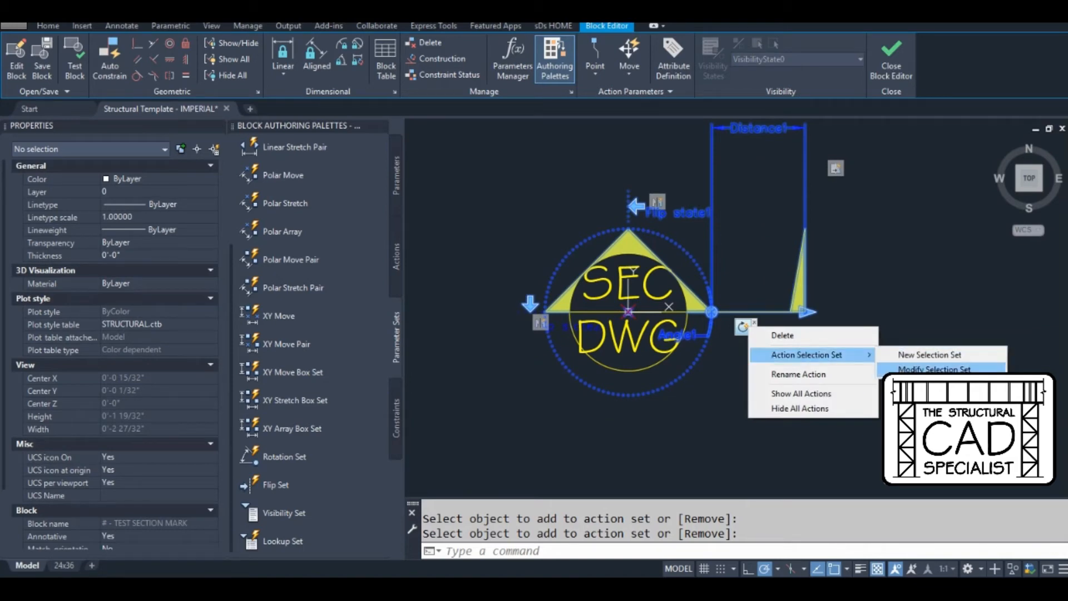
{"action": "left_click", "coordinate": [935, 368]}
{"action": "scroll", "coordinate": [555, 311], "scroll_direction": "up", "scroll_amount": 2}
{"action": "left_click", "coordinate": [583, 335]}
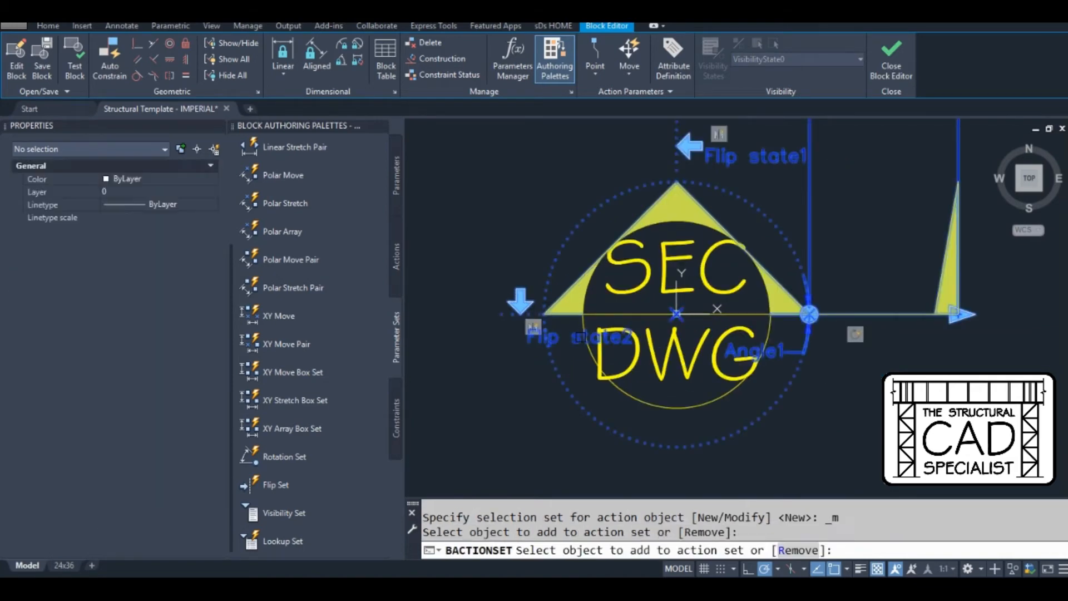
{"action": "left_click", "coordinate": [525, 301]}
{"action": "key", "text": "Return"}
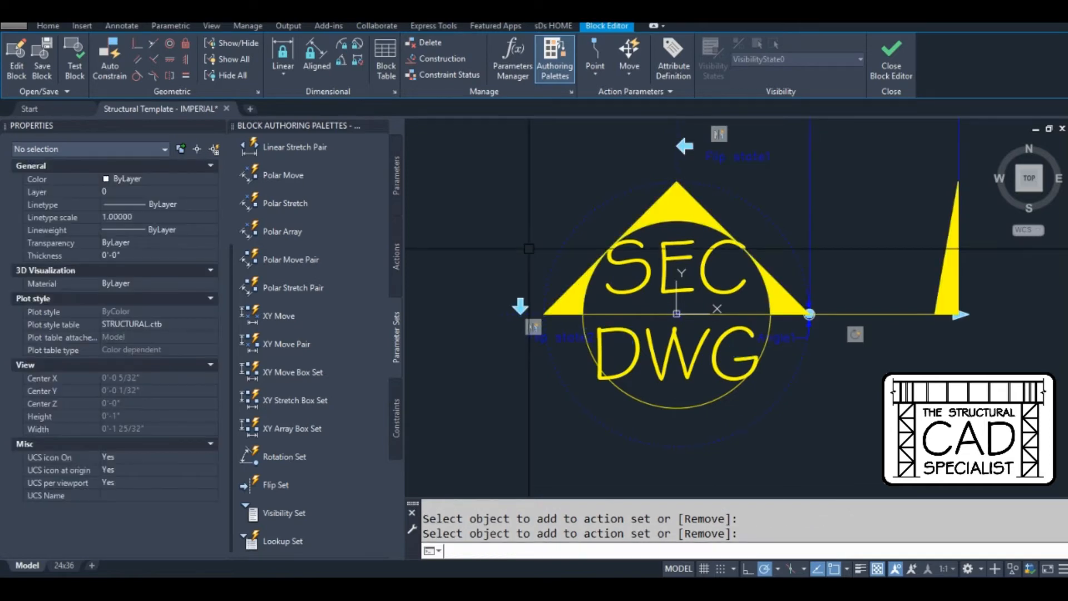
Leave the block editor and save the modified action selection sets to the block
{"action": "scroll", "coordinate": [533, 208], "scroll_direction": "down", "scroll_amount": 2}
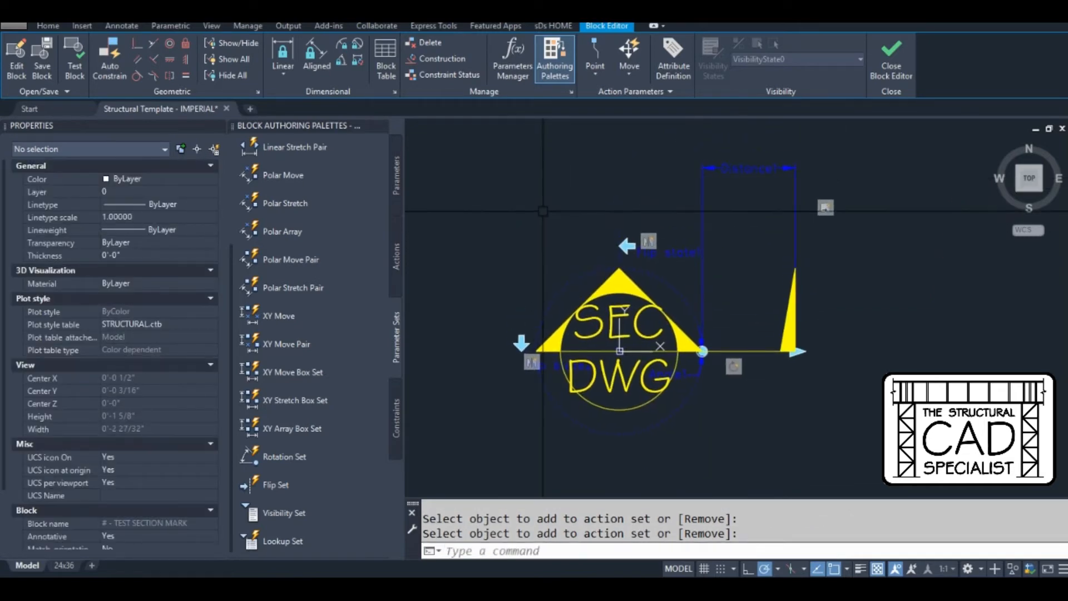
{"action": "left_click", "coordinate": [891, 61]}
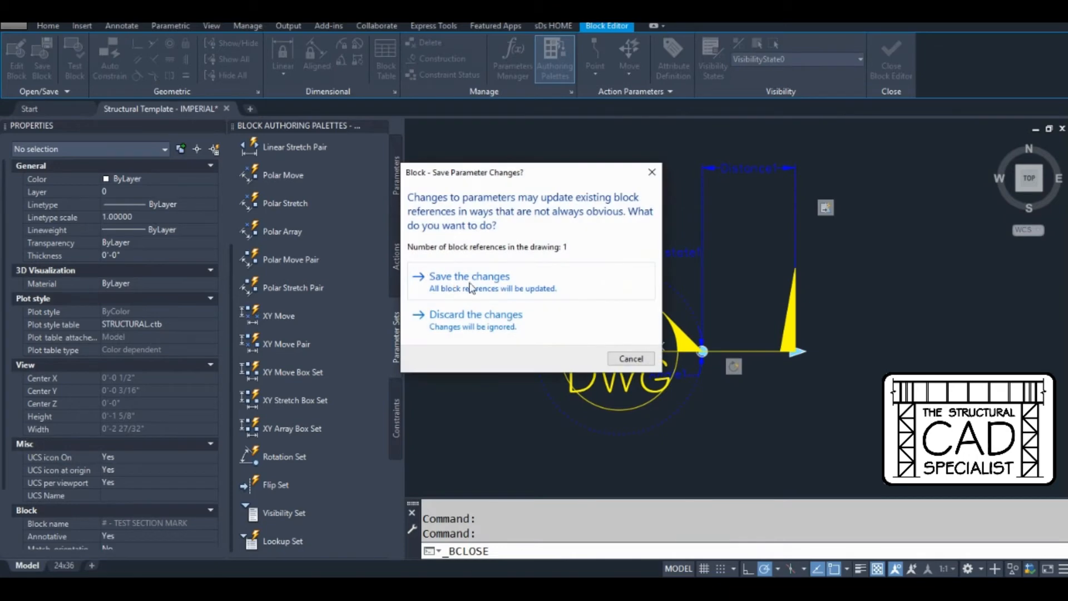
{"action": "left_click", "coordinate": [477, 281]}
Test the updated section mark's rotation by turning it to about 32 degrees and back to 0
{"action": "left_click", "coordinate": [532, 271]}
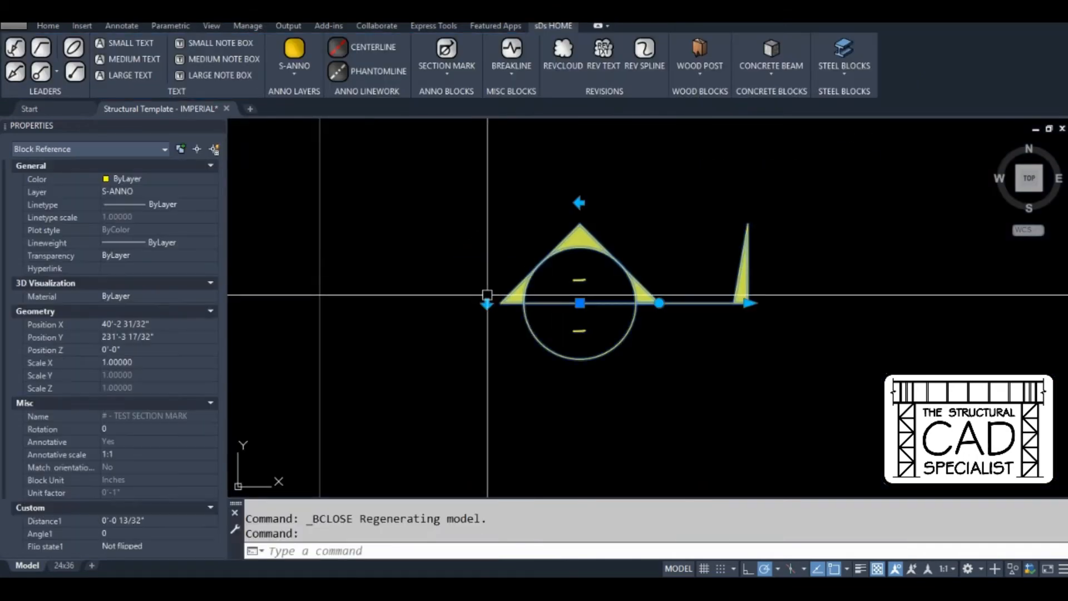
{"action": "left_click", "coordinate": [658, 303]}
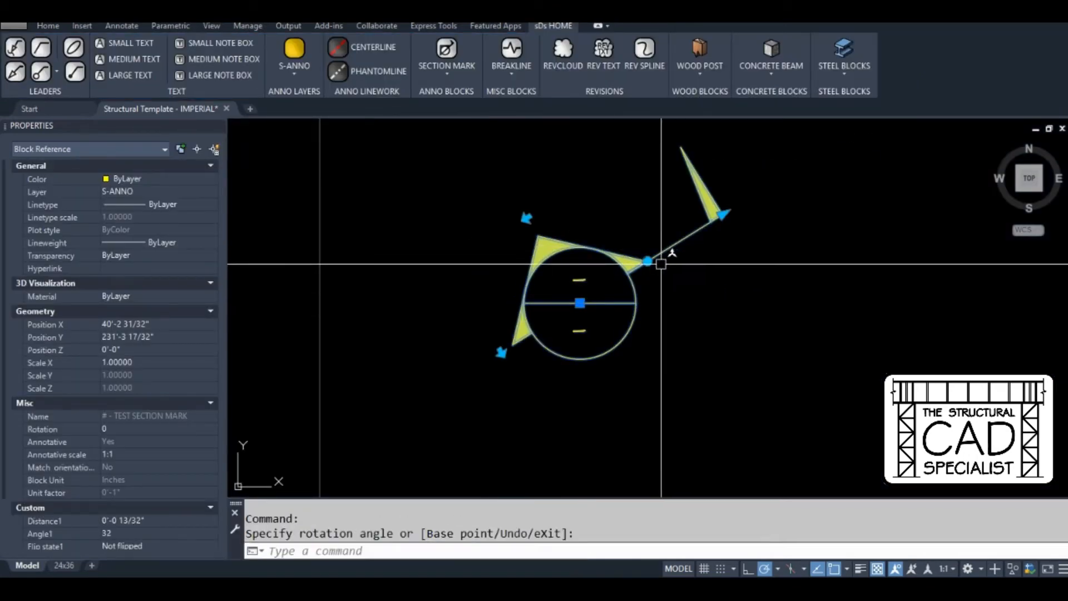
{"action": "left_click", "coordinate": [680, 299]}
{"action": "key", "text": "Escape"}
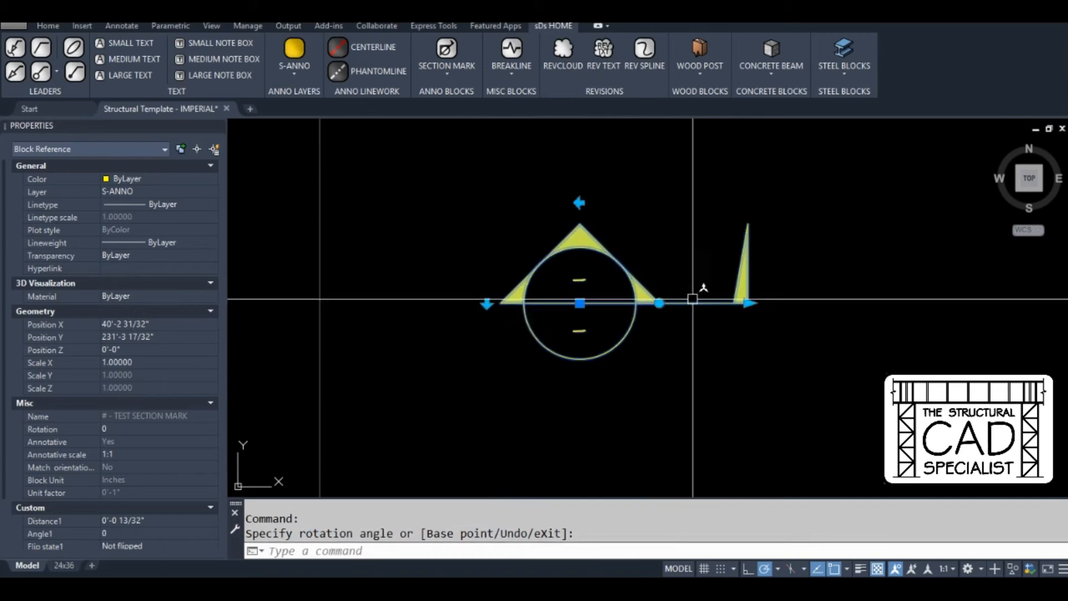
Flip the section mark with the grip above the arrow tip, restore its unflipped state and deselect it
{"action": "left_click", "coordinate": [579, 203]}
{"action": "left_click", "coordinate": [580, 203]}
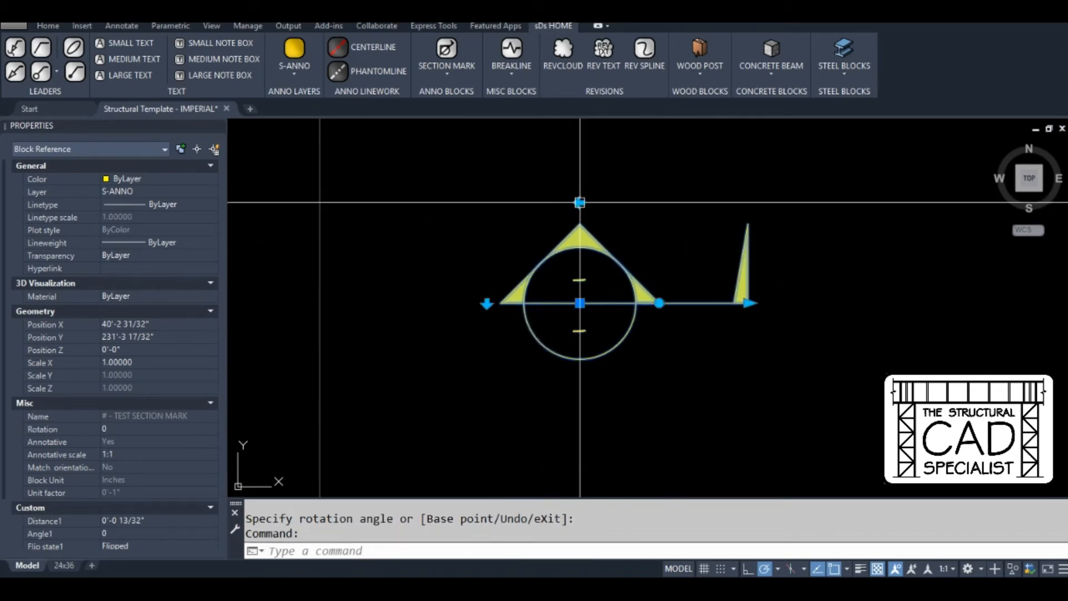
{"action": "middle_click_drag", "start_coordinate": [644, 242], "coordinate": [658, 253]}
{"action": "scroll", "coordinate": [598, 272], "scroll_direction": "up", "scroll_amount": 2}
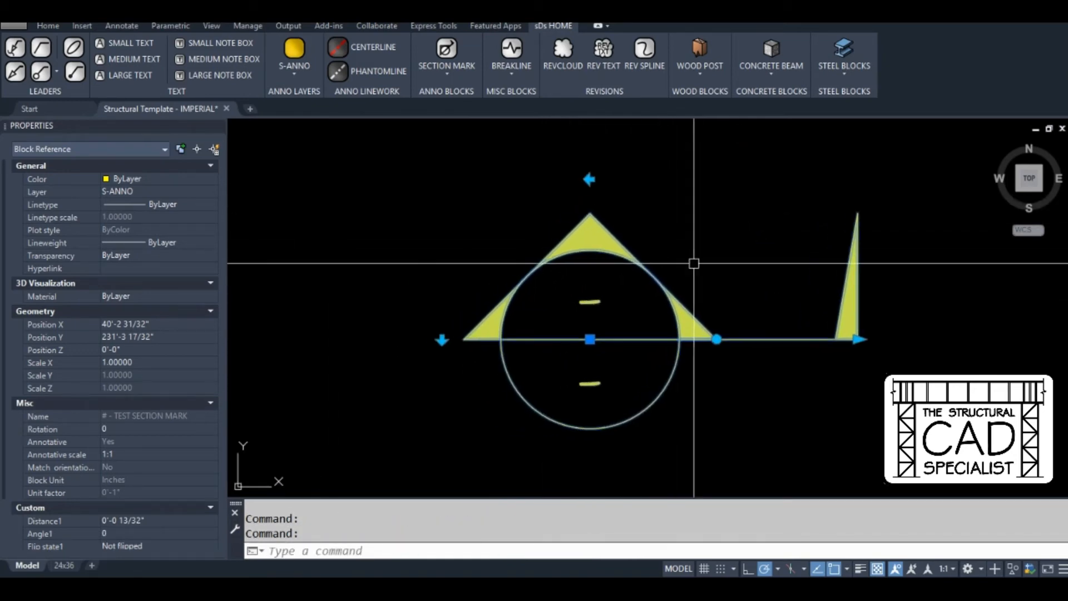
{"action": "key", "text": "Escape"}
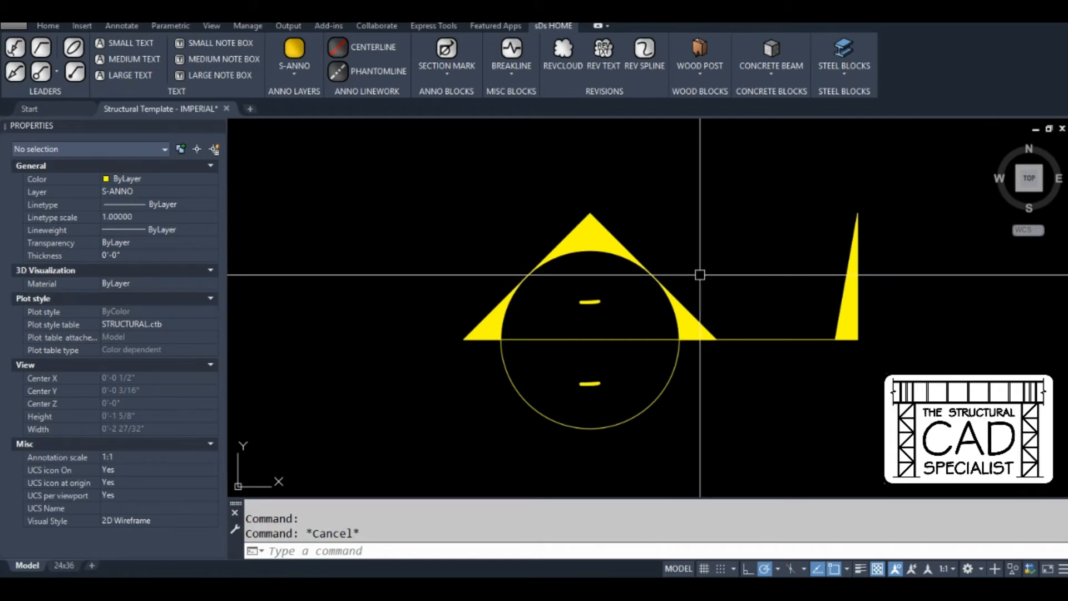
Reopen the # - TEST SECTION MARK block in the block editor with BEDIT
{"action": "scroll", "coordinate": [714, 265], "scroll_direction": "down", "scroll_amount": 3}
{"action": "left_click", "coordinate": [610, 311]}
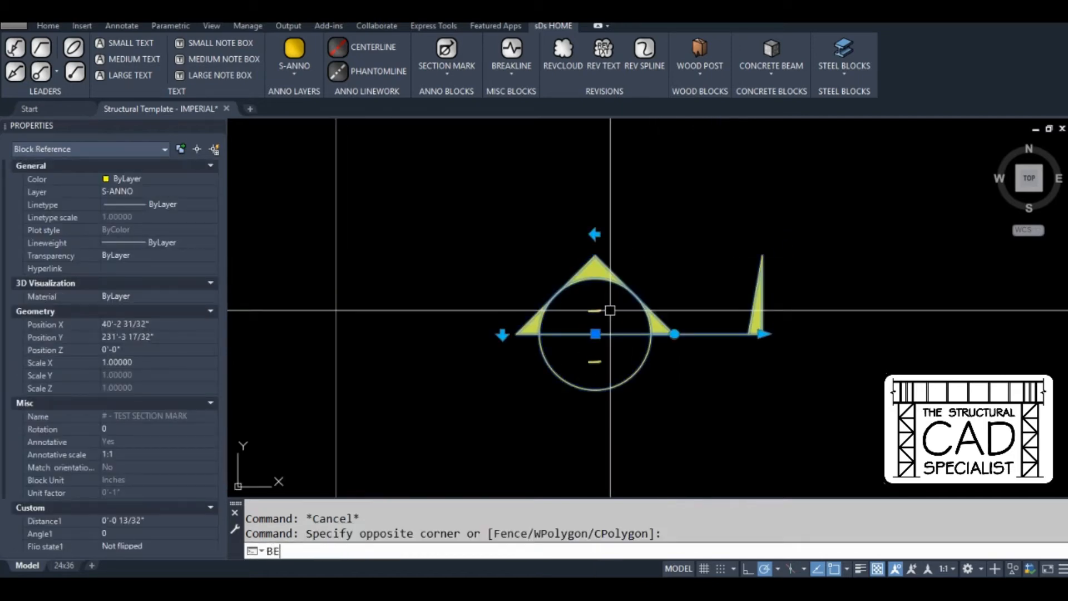
{"action": "key", "text": "Return"}
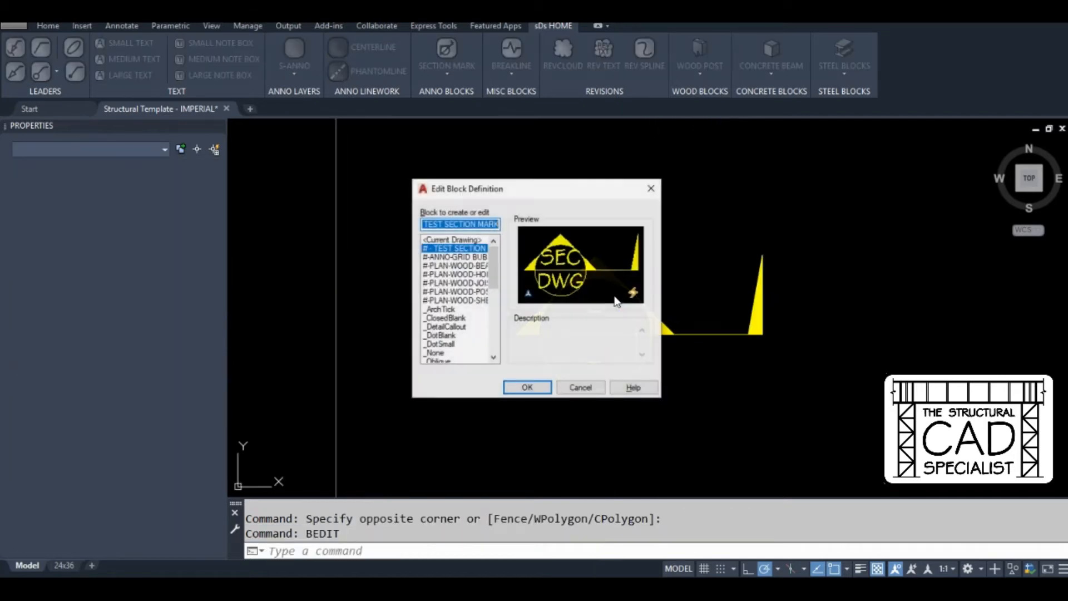
{"action": "left_click", "coordinate": [527, 388]}
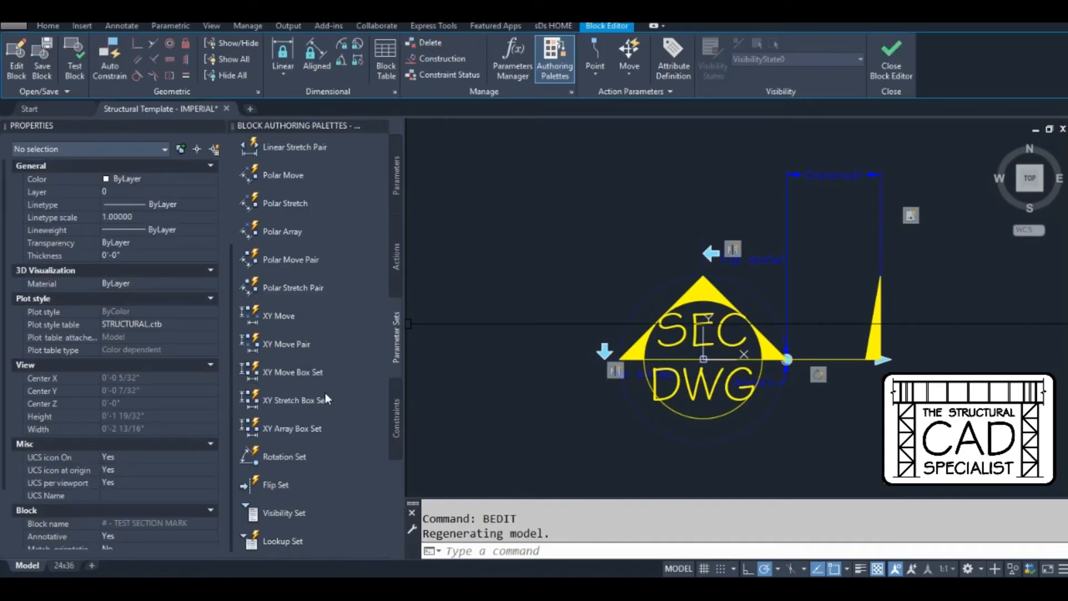
Add a Visibility Set just outside the section arrow's upper slope, opposite the tail, and select its visibility parameter
{"action": "left_click", "coordinate": [281, 512]}
{"action": "scroll", "coordinate": [645, 291], "scroll_direction": "up", "scroll_amount": 2}
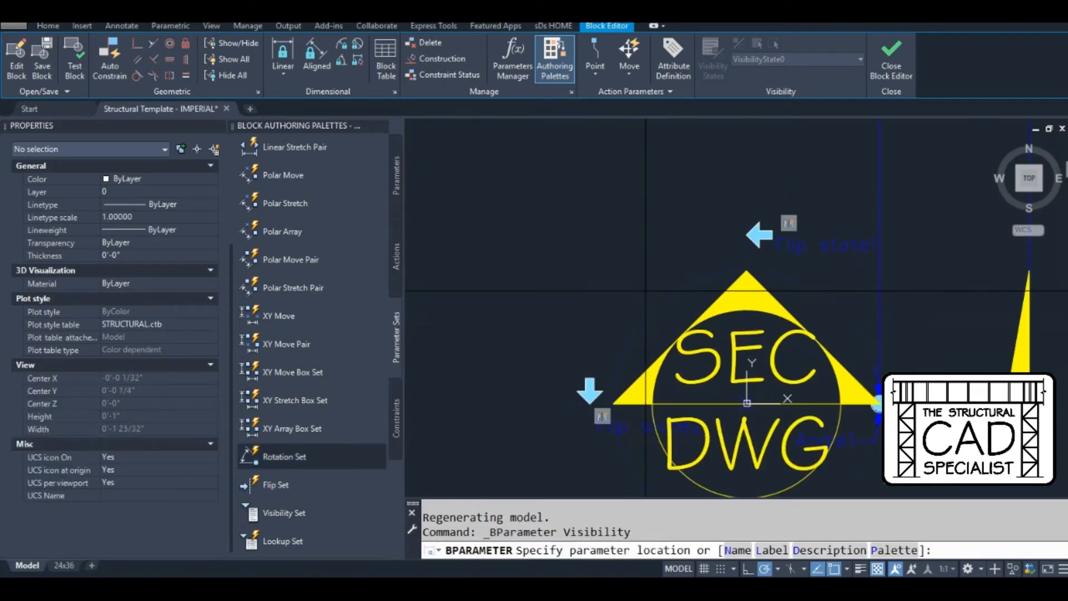
{"action": "left_click", "coordinate": [646, 291]}
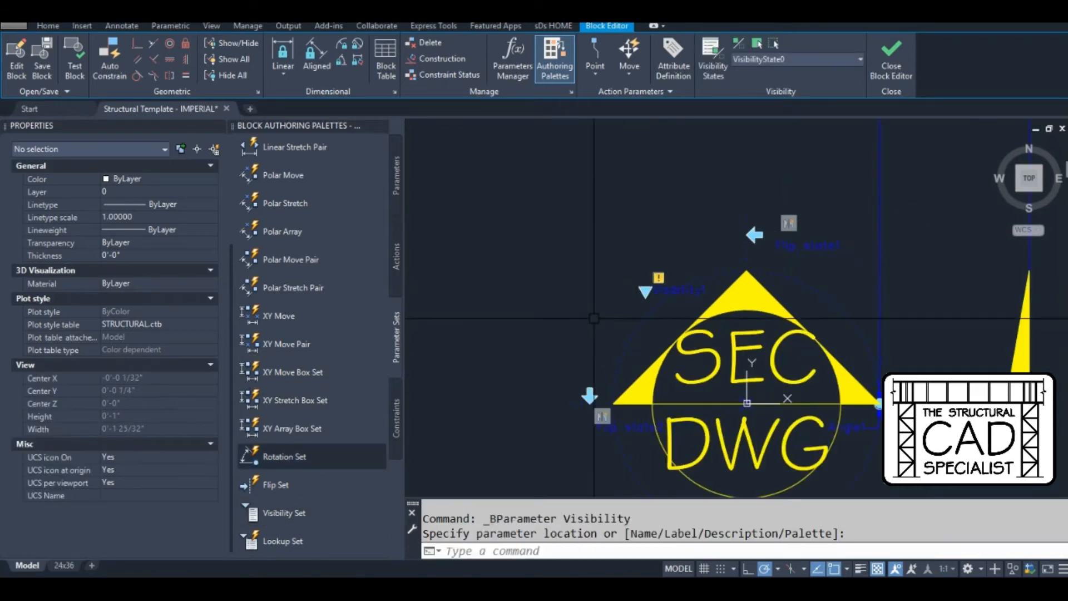
{"action": "left_click", "coordinate": [687, 286]}
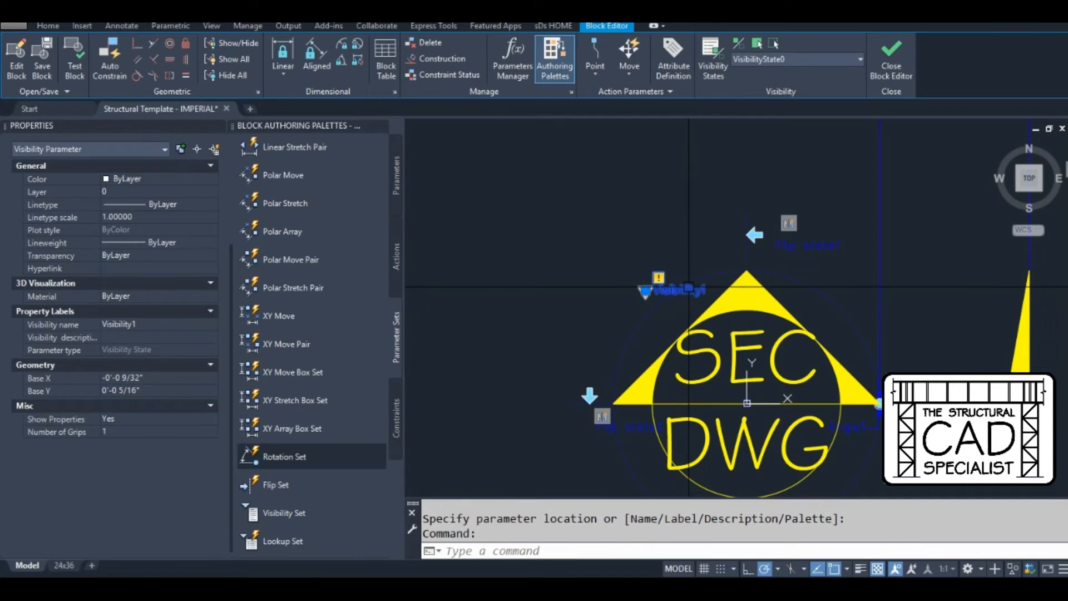
Name the visibility parameter Arrow & Tail Visibility and deselect it
{"action": "left_click", "coordinate": [167, 324]}
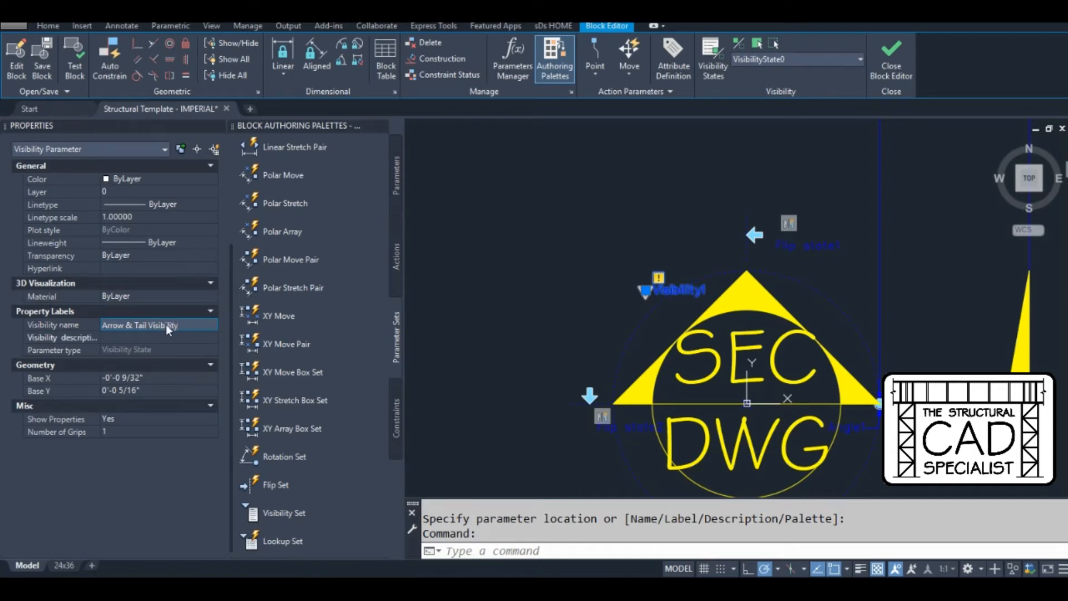
{"action": "key", "text": "Return"}
{"action": "key", "text": "Escape"}
{"action": "middle_click_drag", "start_coordinate": [590, 287], "coordinate": [537, 248]}
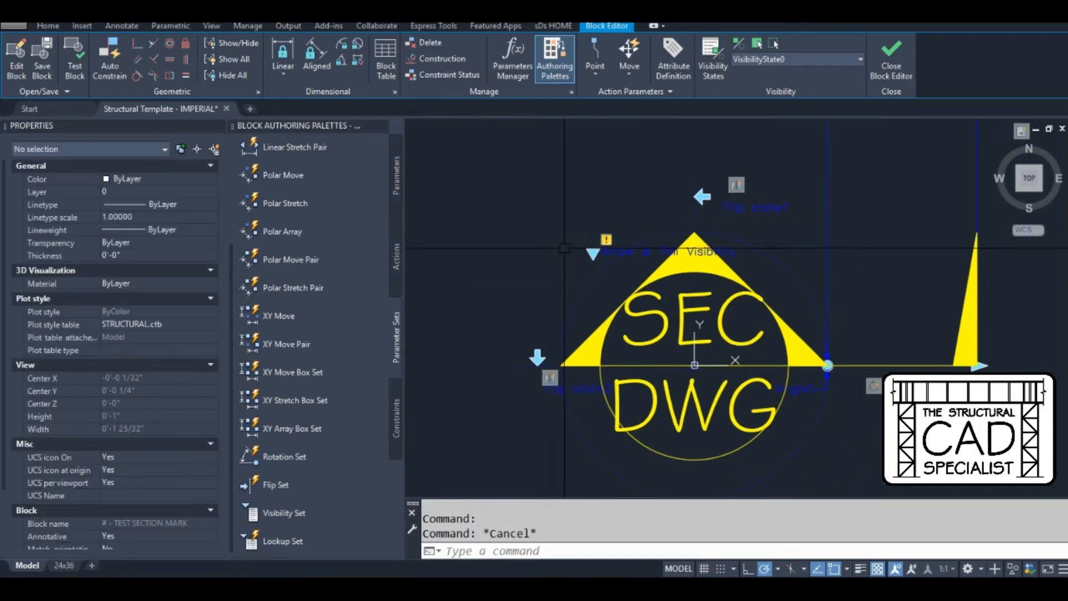
{"action": "middle_click_drag", "start_coordinate": [637, 277], "coordinate": [641, 301]}
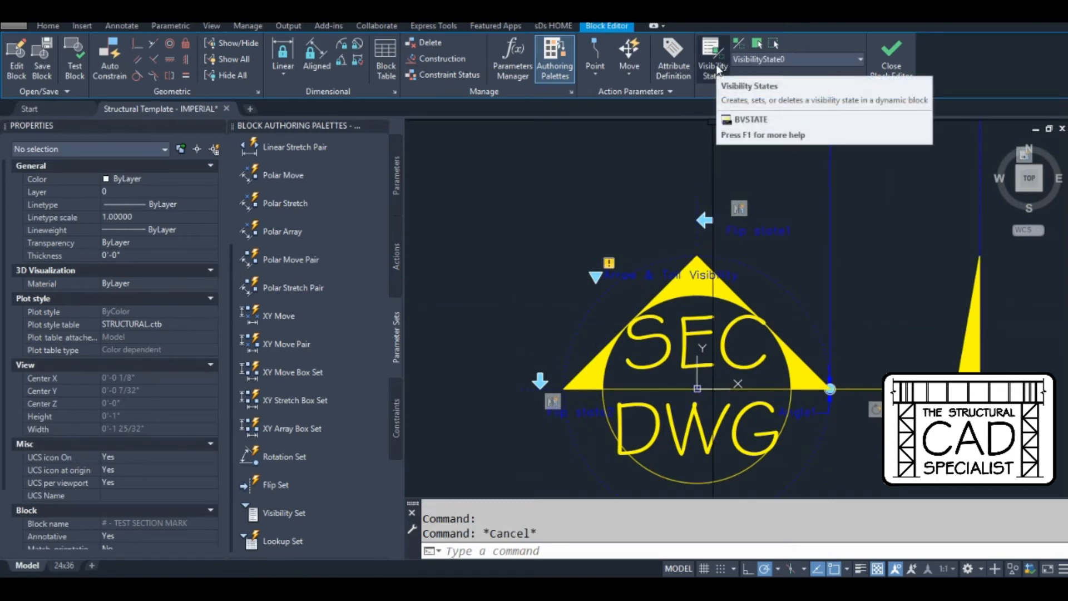
Rename the initial visibility state as Default and add a Tail Off state that shows all existing objects
{"action": "left_click", "coordinate": [716, 65]}
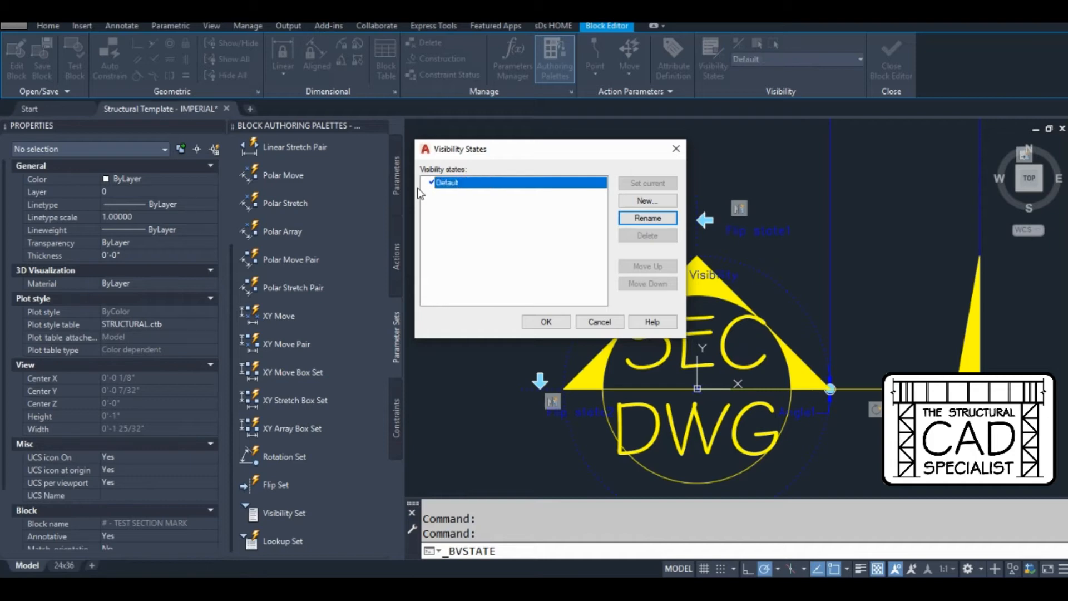
{"action": "left_click", "coordinate": [664, 201]}
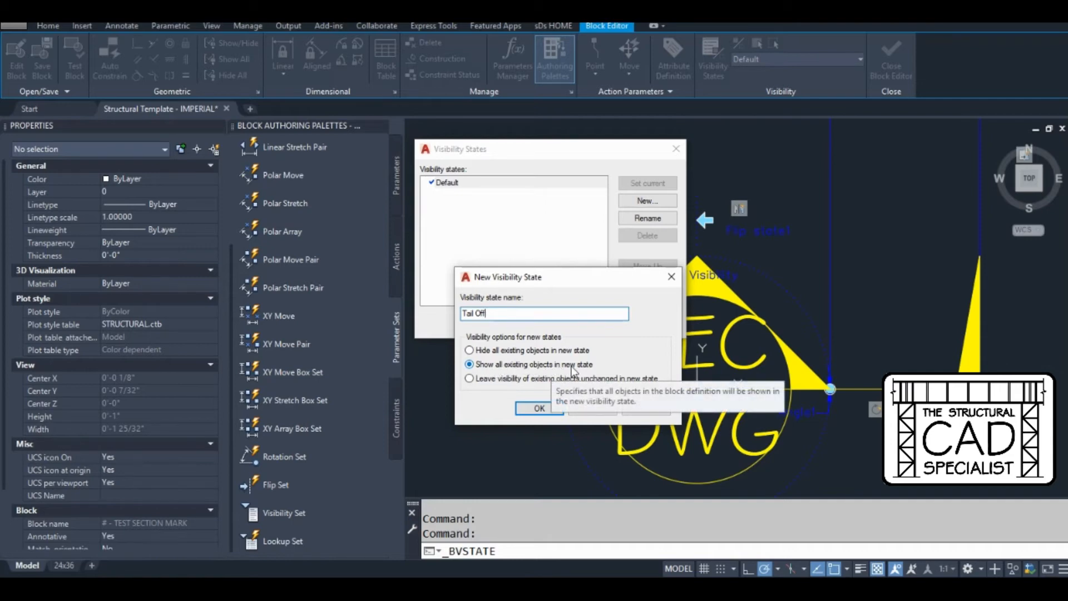
{"action": "left_click", "coordinate": [532, 410]}
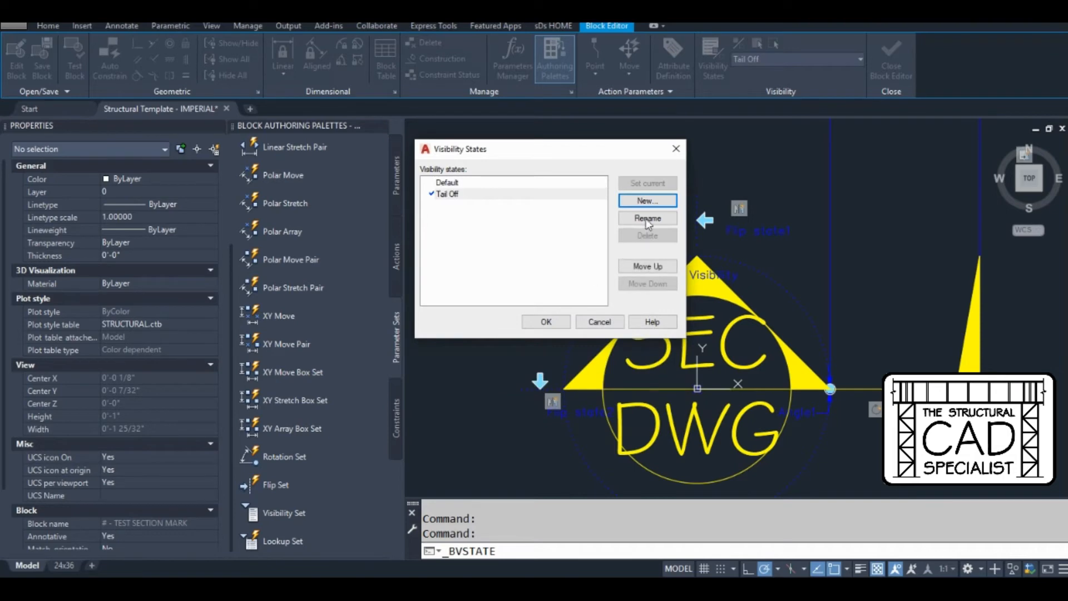
Add an Arrow & Tail Off visibility state that shows all existing objects and accept the list of states
{"action": "left_click", "coordinate": [646, 201]}
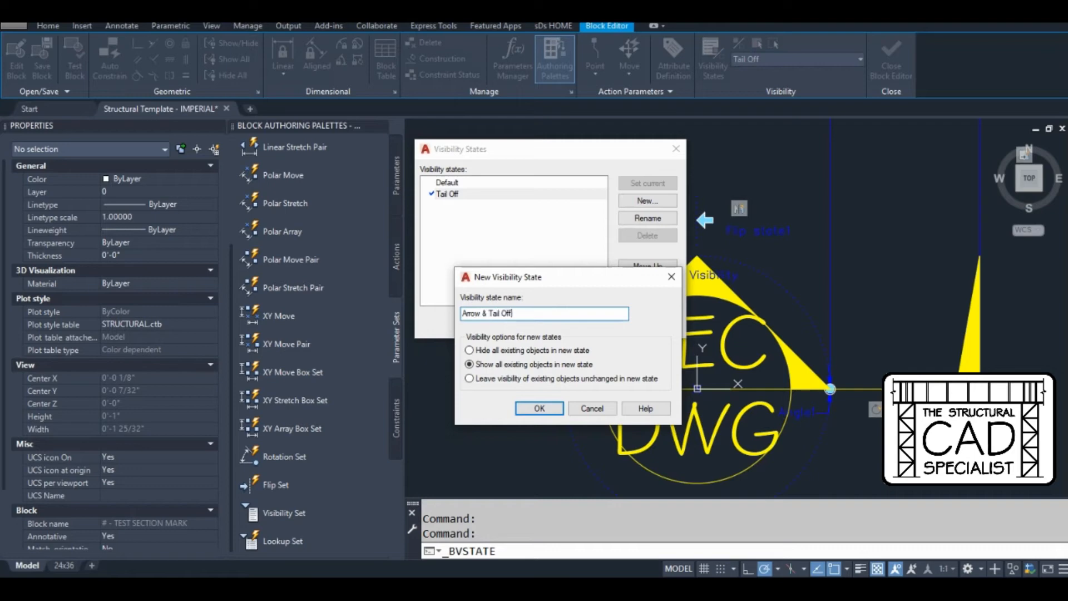
{"action": "left_click", "coordinate": [539, 408]}
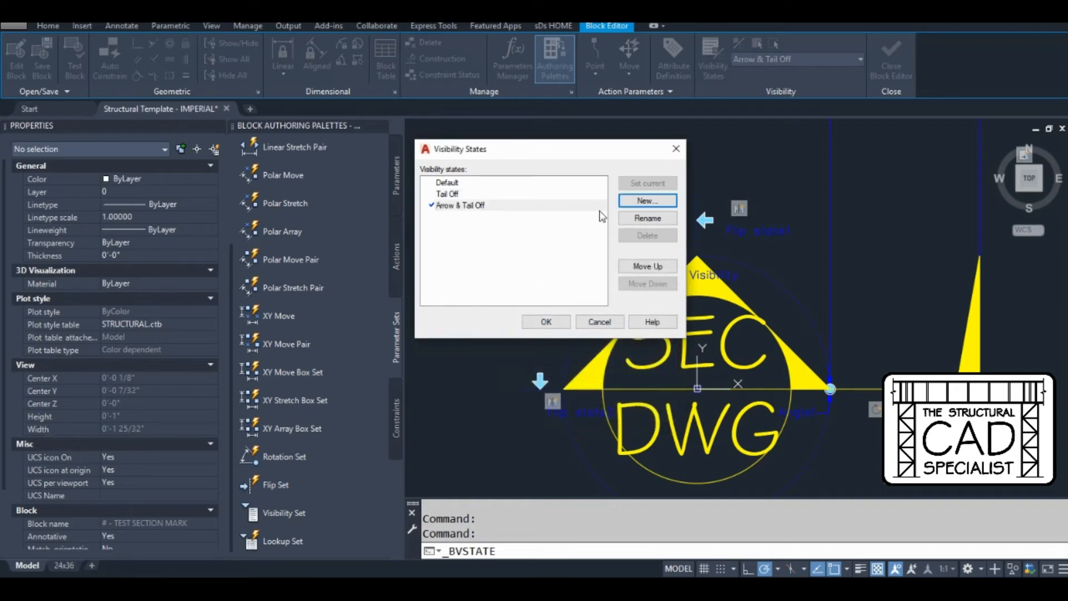
{"action": "left_click", "coordinate": [545, 322]}
Cycle the current visibility state through Default and Tail Off, finishing on Arrow & Tail Off
{"action": "mouse_move", "coordinate": [903, 293]}
{"action": "middle_mouse_down"}
{"action": "mouse_move", "coordinate": [886, 260]}
{"action": "mouse_move", "coordinate": [753, 254]}
{"action": "middle_mouse_up"}
{"action": "left_click", "coordinate": [803, 55]}
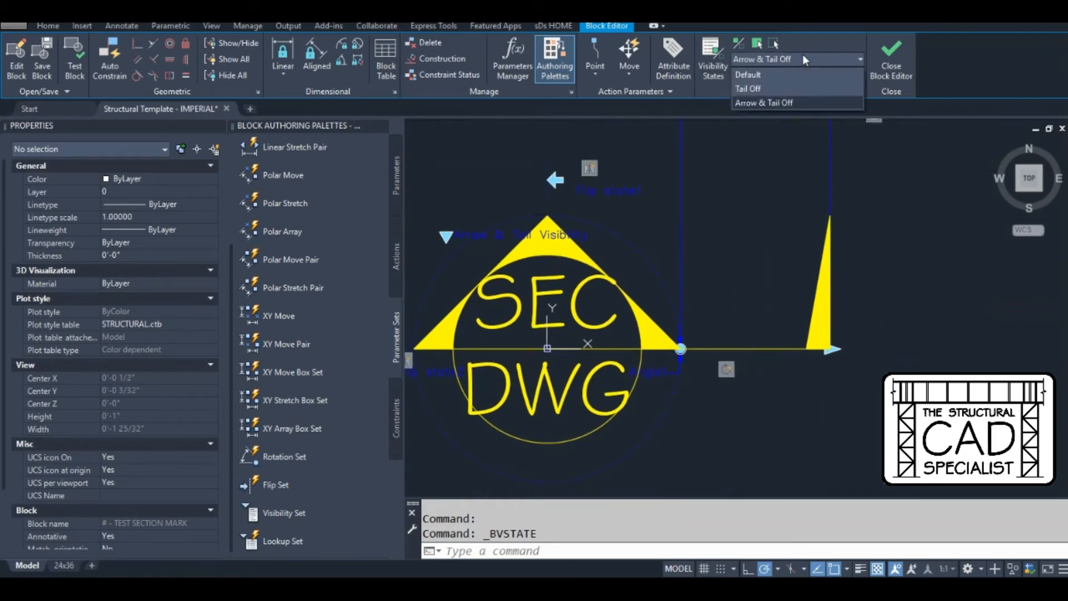
{"action": "left_click", "coordinate": [797, 75]}
{"action": "left_click", "coordinate": [803, 61]}
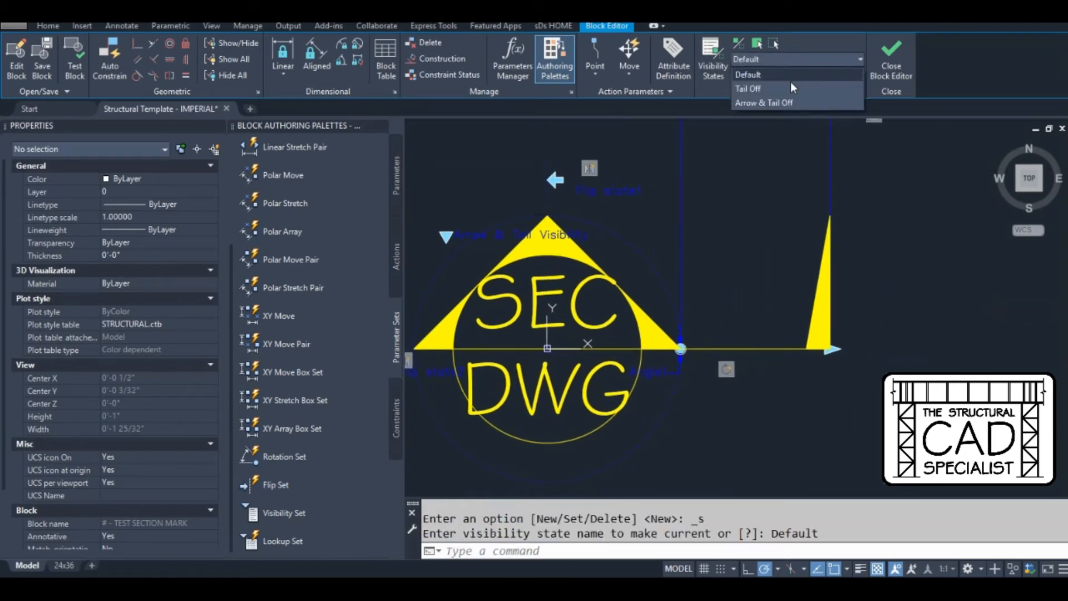
{"action": "left_click", "coordinate": [783, 87]}
{"action": "left_click", "coordinate": [790, 59]}
{"action": "left_click", "coordinate": [788, 101]}
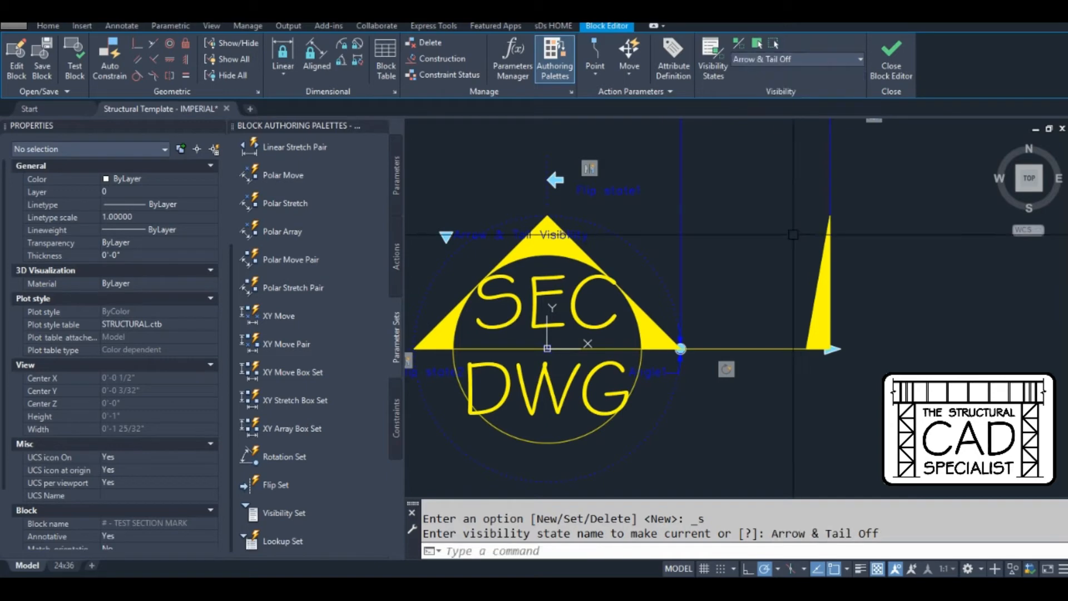
{"action": "mouse_move", "coordinate": [723, 261]}
{"action": "middle_mouse_down"}
{"action": "mouse_move", "coordinate": [771, 271]}
{"action": "mouse_move", "coordinate": [751, 246]}
{"action": "mouse_move", "coordinate": [686, 215]}
{"action": "mouse_move", "coordinate": [707, 260]}
{"action": "middle_mouse_up"}
{"action": "scroll", "coordinate": [699, 279], "scroll_direction": "up", "scroll_amount": 2}
{"action": "scroll", "coordinate": [743, 201], "scroll_direction": "down", "scroll_amount": 4}
{"action": "scroll", "coordinate": [707, 260], "scroll_direction": "up", "scroll_amount": 2}
{"action": "left_click", "coordinate": [596, 310]}
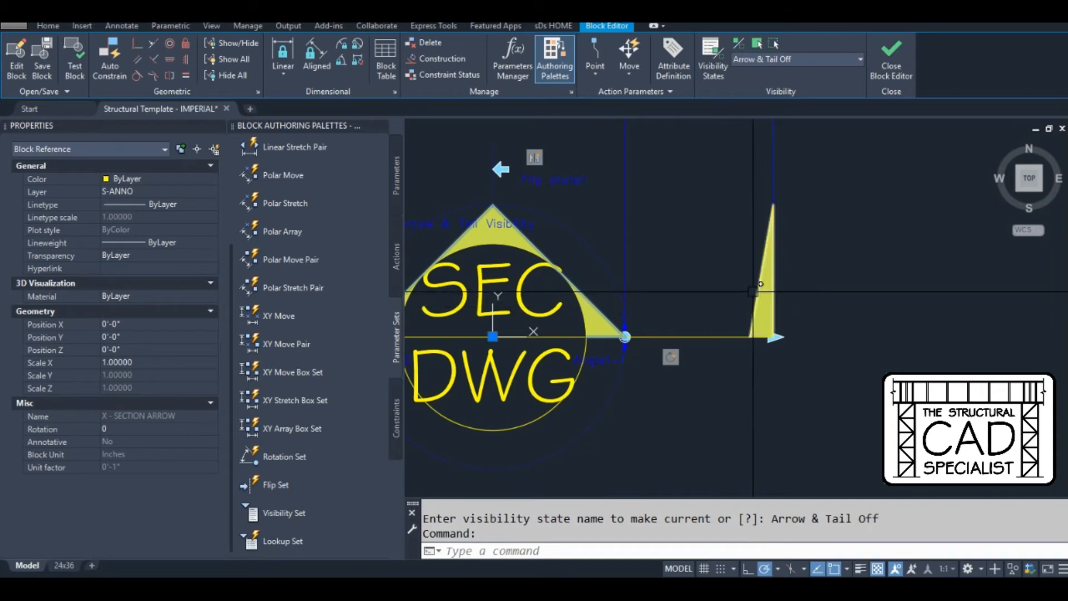
{"action": "key", "text": "Escape"}
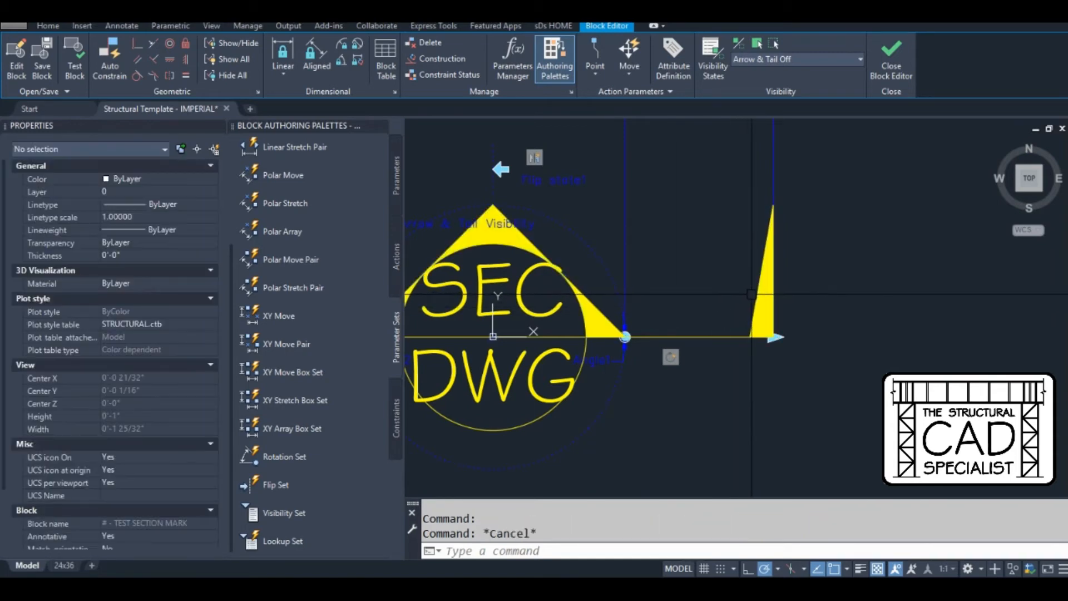
{"action": "left_click", "coordinate": [760, 294]}
{"action": "key", "text": "Escape"}
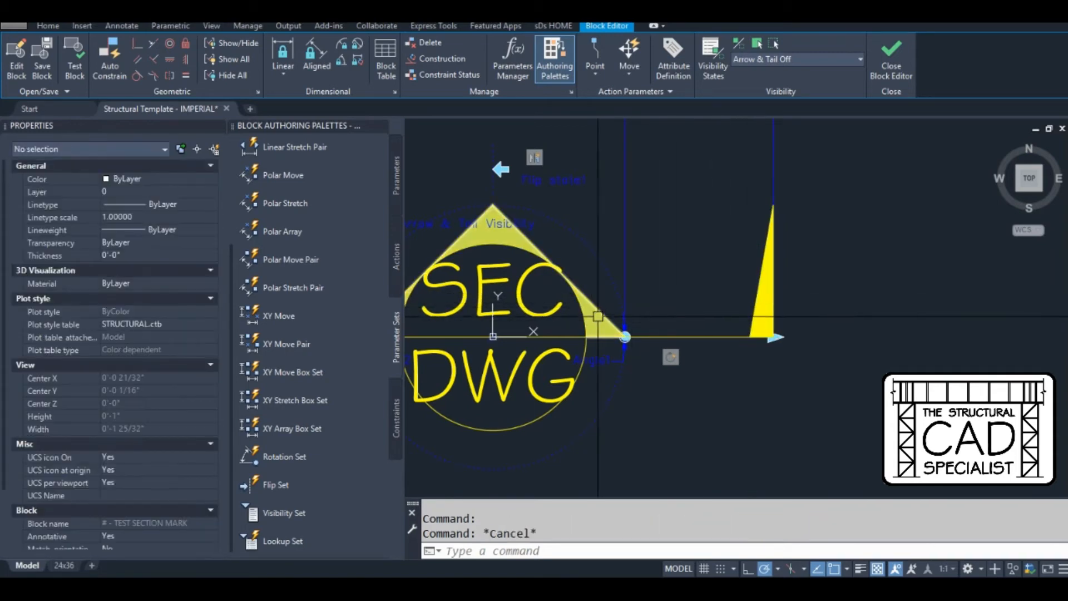
{"action": "left_click", "coordinate": [599, 307]}
{"action": "key", "text": "Escape"}
{"action": "scroll", "coordinate": [700, 273], "scroll_direction": "down", "scroll_amount": 2}
{"action": "scroll", "coordinate": [670, 240], "scroll_direction": "up", "scroll_amount": 2}
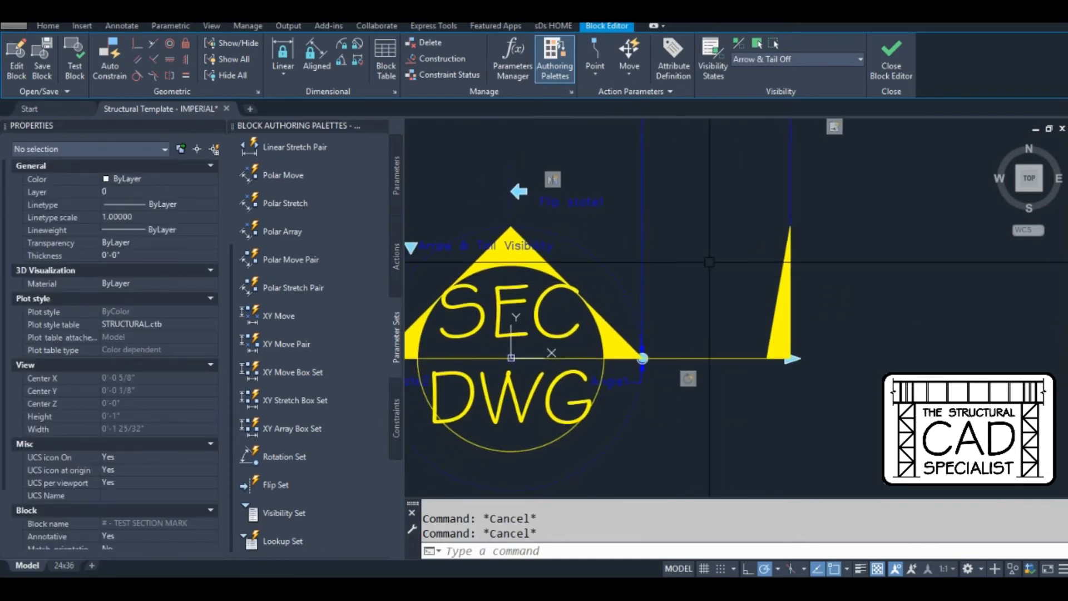
Hide the arrow, the tail with its line, and the distance, angle and both flip parameters in the Arrow & Tail Off state
{"action": "scroll", "coordinate": [750, 302], "scroll_direction": "down", "scroll_amount": 3}
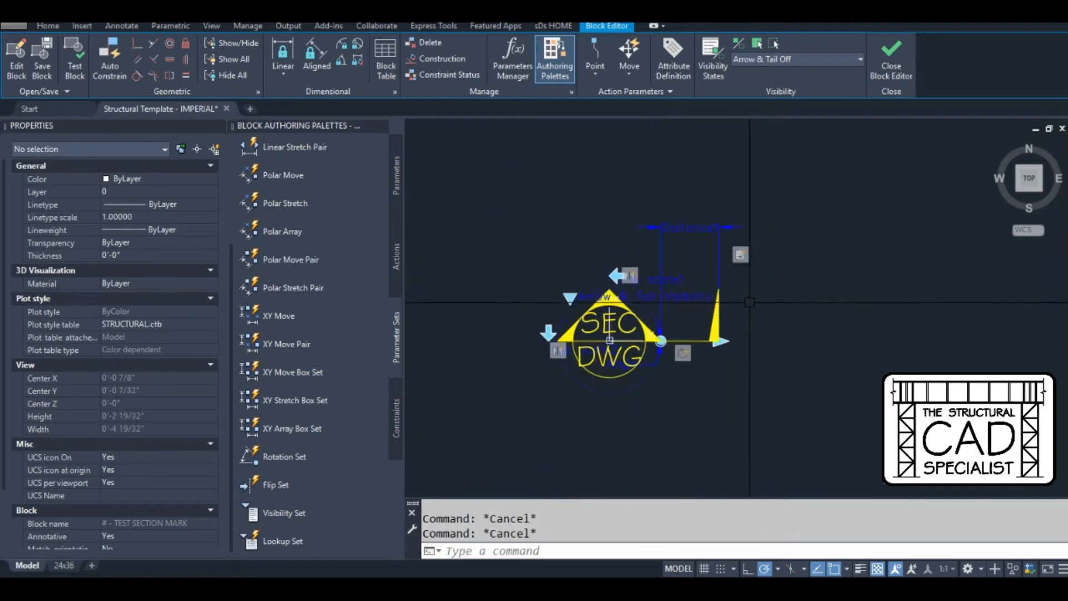
{"action": "scroll", "coordinate": [750, 302], "scroll_direction": "up", "scroll_amount": 2}
{"action": "left_click", "coordinate": [777, 384]}
{"action": "left_click", "coordinate": [643, 337]}
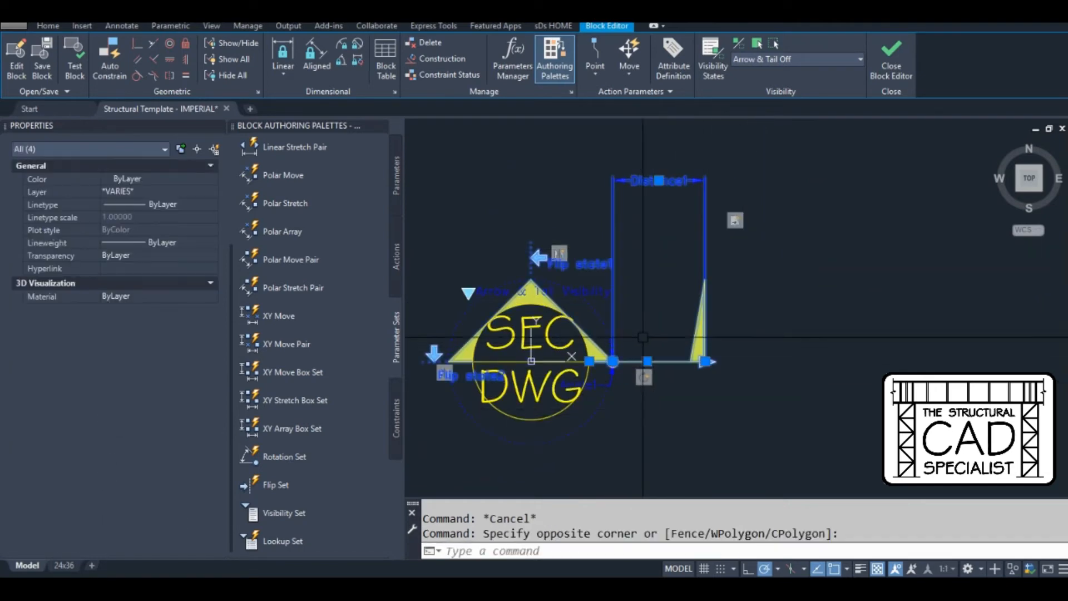
{"action": "scroll", "coordinate": [616, 269], "scroll_direction": "up", "scroll_amount": 4}
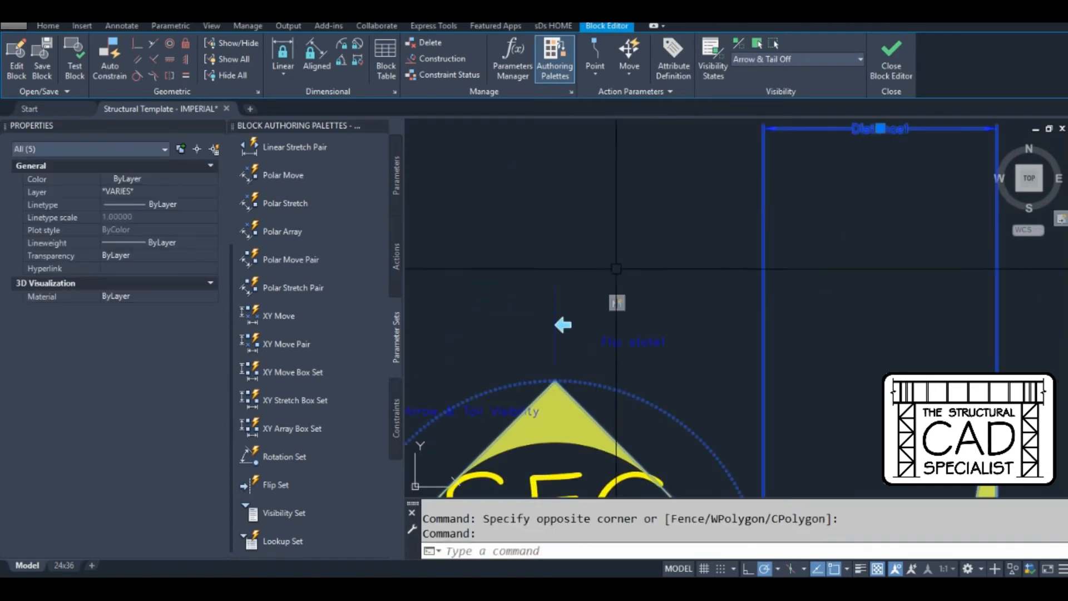
{"action": "left_click", "coordinate": [660, 241]}
{"action": "left_click", "coordinate": [501, 373]}
{"action": "middle_click_drag", "start_coordinate": [537, 349], "coordinate": [813, 120]}
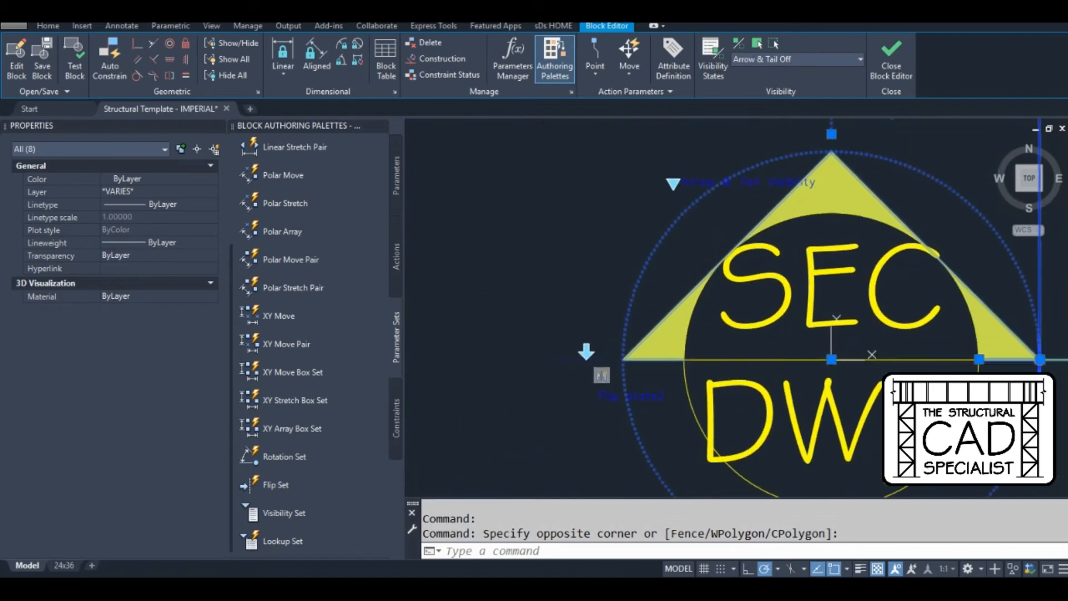
{"action": "left_click", "coordinate": [656, 423]}
{"action": "left_click", "coordinate": [596, 328]}
{"action": "scroll", "coordinate": [598, 327], "scroll_direction": "down", "scroll_amount": 2}
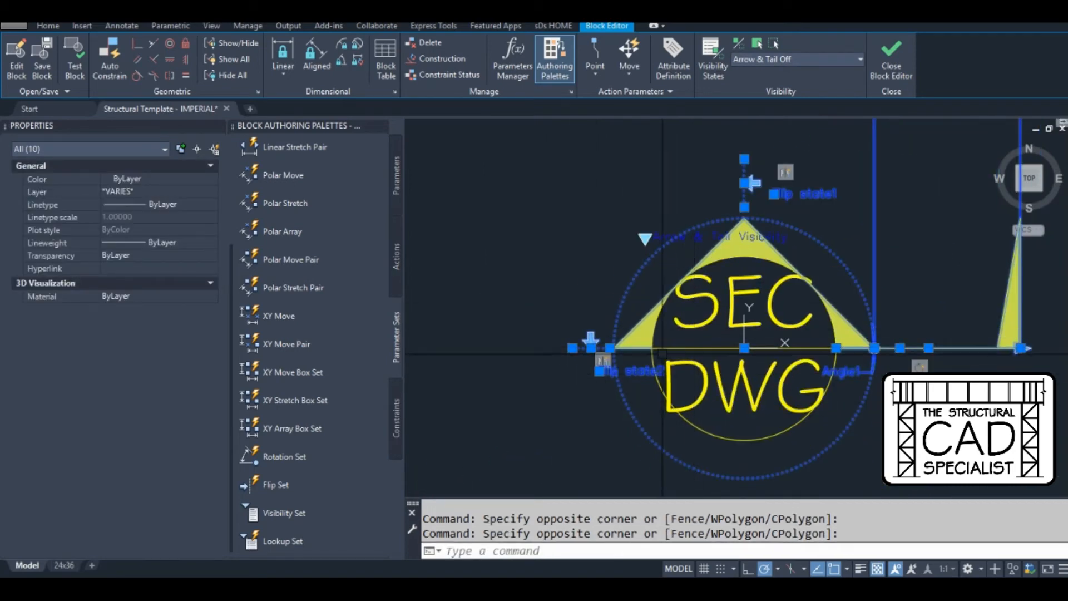
{"action": "middle_click_drag", "start_coordinate": [694, 187], "coordinate": [620, 248]}
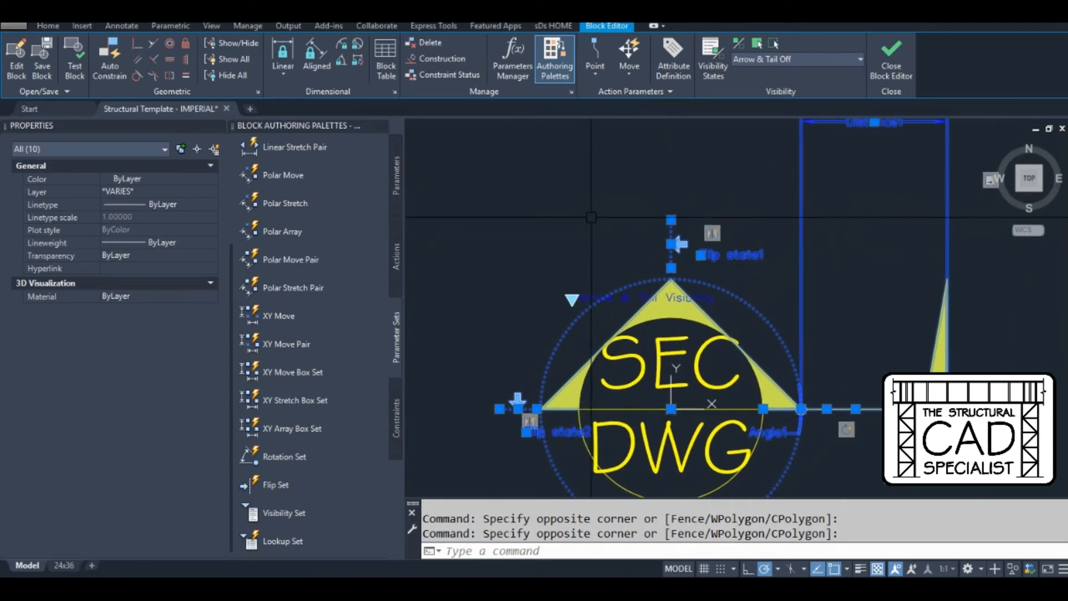
{"action": "middle_click_drag", "start_coordinate": [852, 307], "coordinate": [717, 265]}
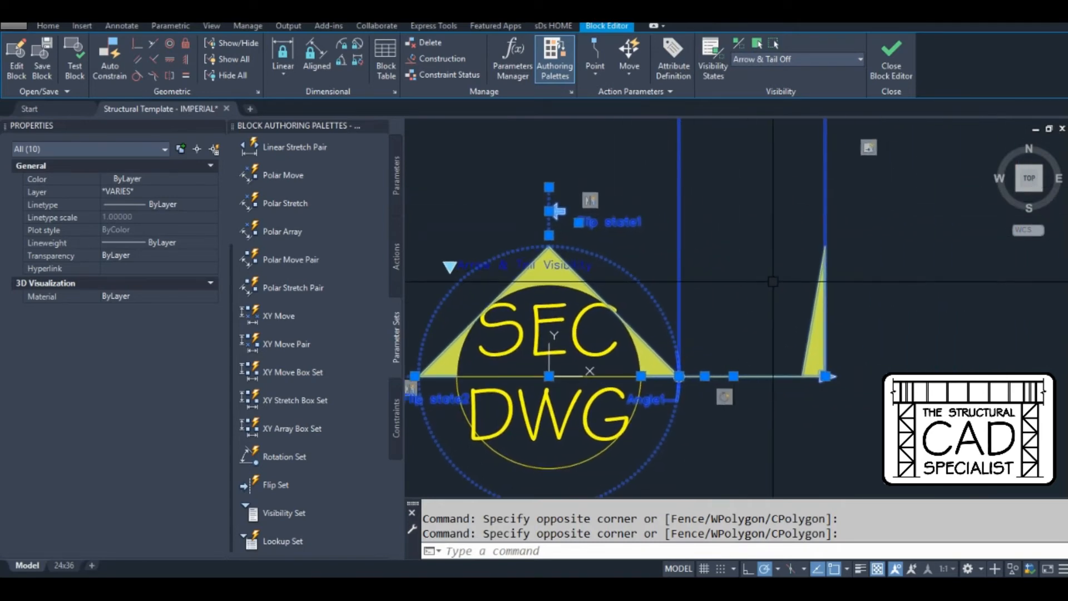
{"action": "right_click", "coordinate": [772, 282]}
{"action": "mouse_move", "coordinate": [844, 297]}
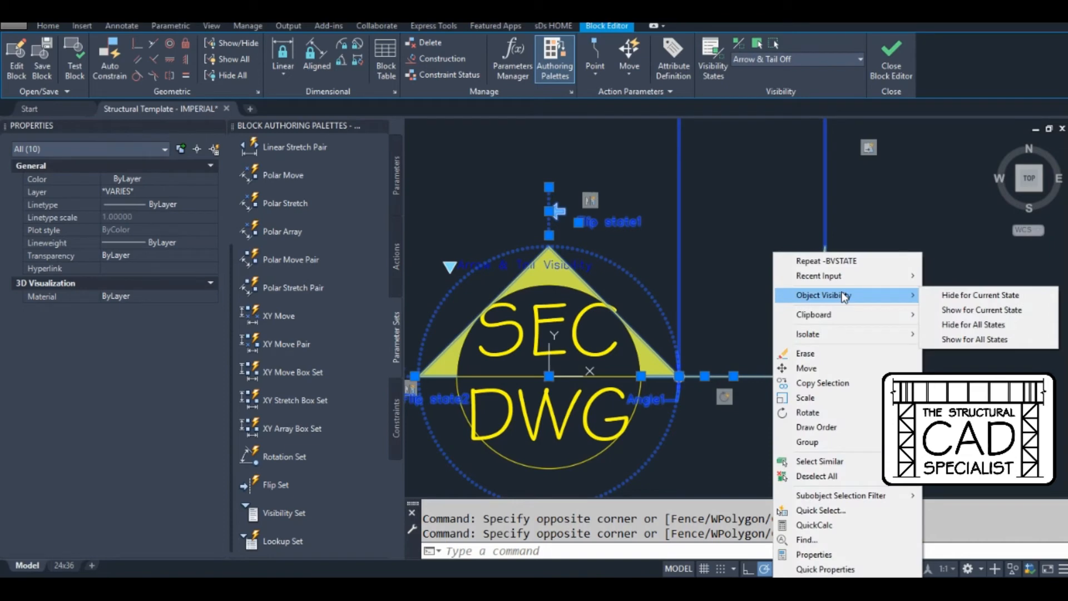
{"action": "left_click", "coordinate": [988, 295]}
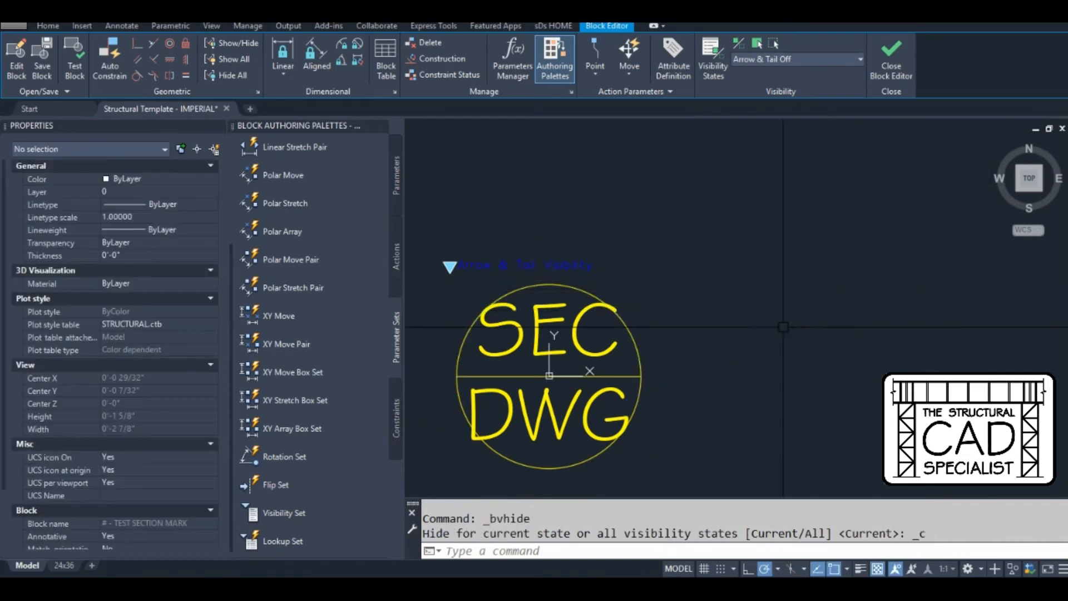
Make Tail Off the current visibility state and hide the tail, its line and the distance parameter in it
{"action": "middle_click_drag", "start_coordinate": [784, 326], "coordinate": [877, 281]}
{"action": "left_click", "coordinate": [792, 55]}
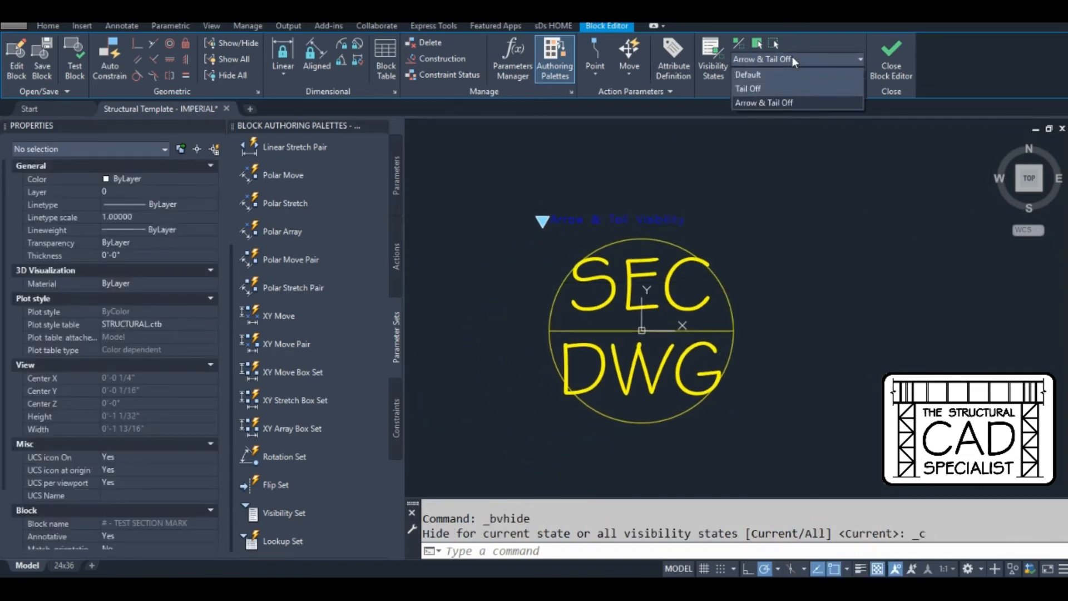
{"action": "left_click", "coordinate": [786, 90]}
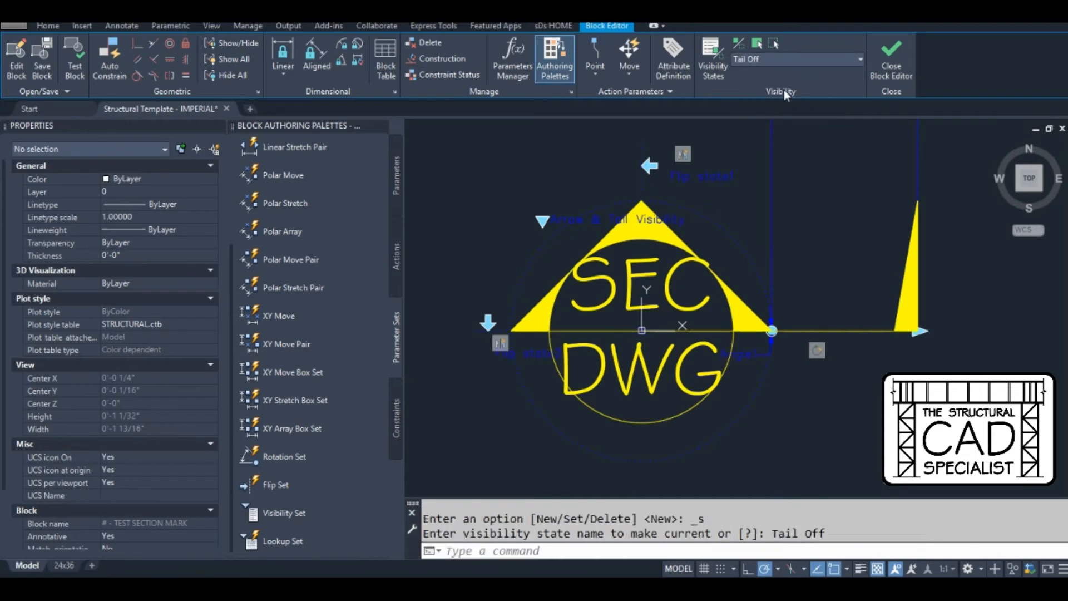
{"action": "middle_click_drag", "start_coordinate": [868, 208], "coordinate": [814, 253]}
{"action": "left_click", "coordinate": [966, 217]}
{"action": "left_click", "coordinate": [822, 427]}
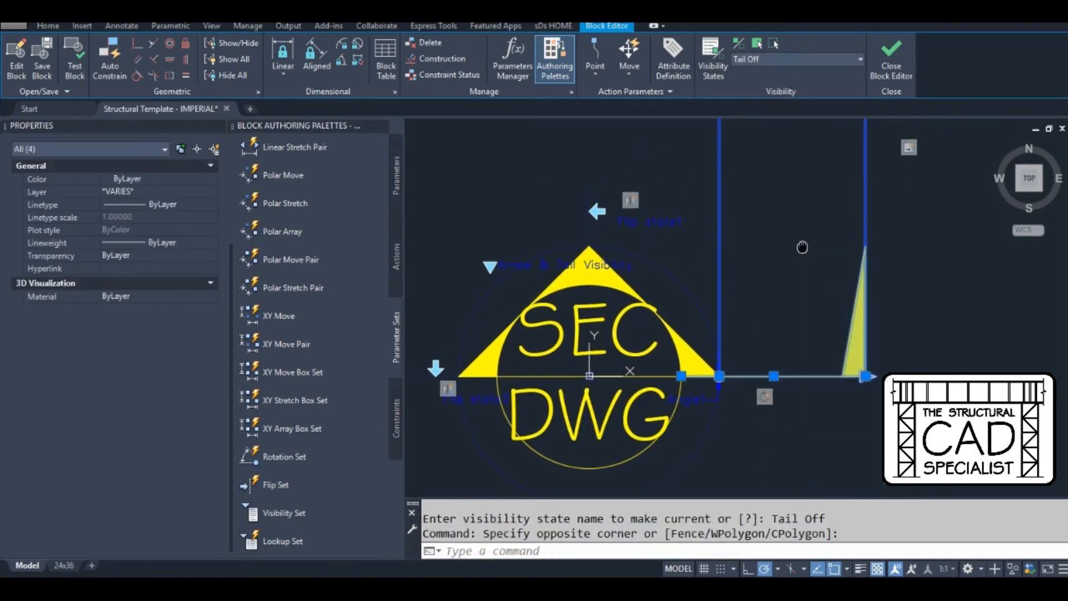
{"action": "middle_click_drag", "start_coordinate": [822, 427], "coordinate": [736, 458]}
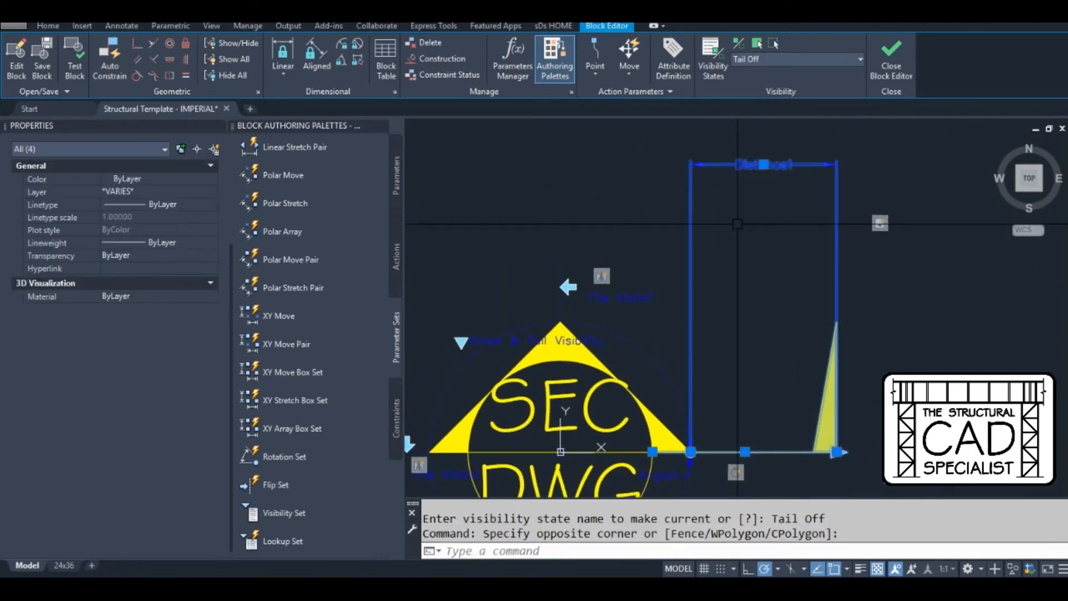
{"action": "right_click", "coordinate": [718, 254]}
{"action": "mouse_move", "coordinate": [832, 295]}
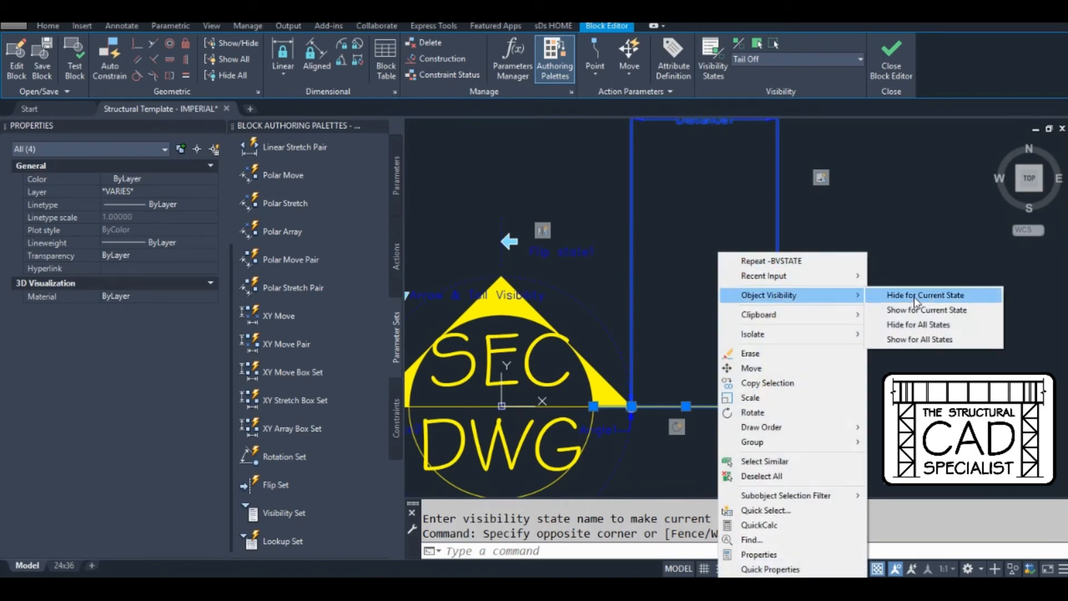
{"action": "left_click", "coordinate": [913, 296]}
Hide the flip parameter above the arrow tip in the Tail Off state
{"action": "scroll", "coordinate": [789, 296], "scroll_direction": "down", "scroll_amount": 2}
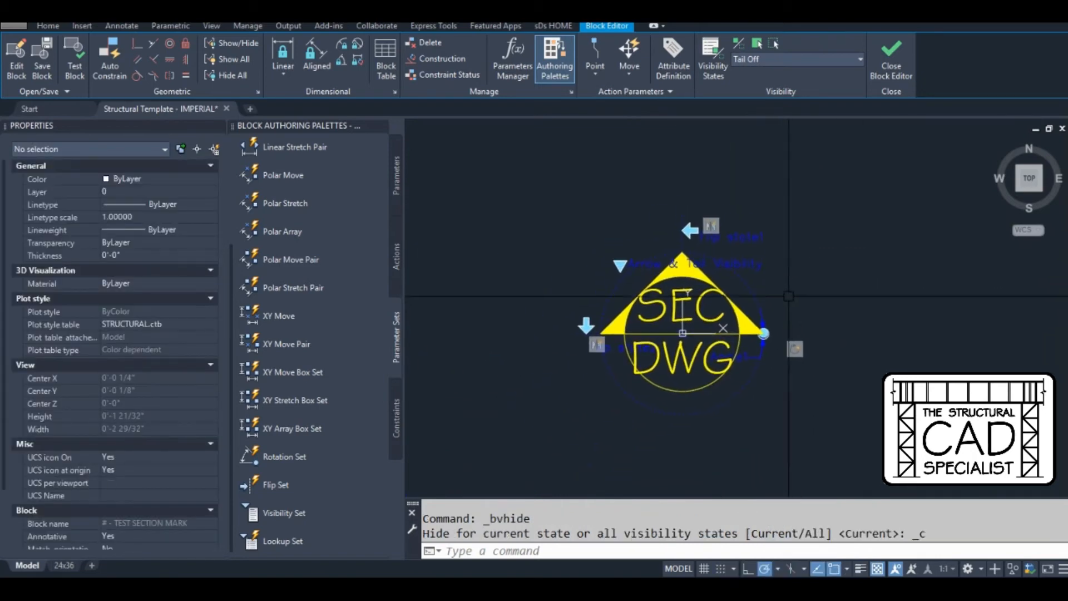
{"action": "scroll", "coordinate": [788, 296], "scroll_direction": "up", "scroll_amount": 2}
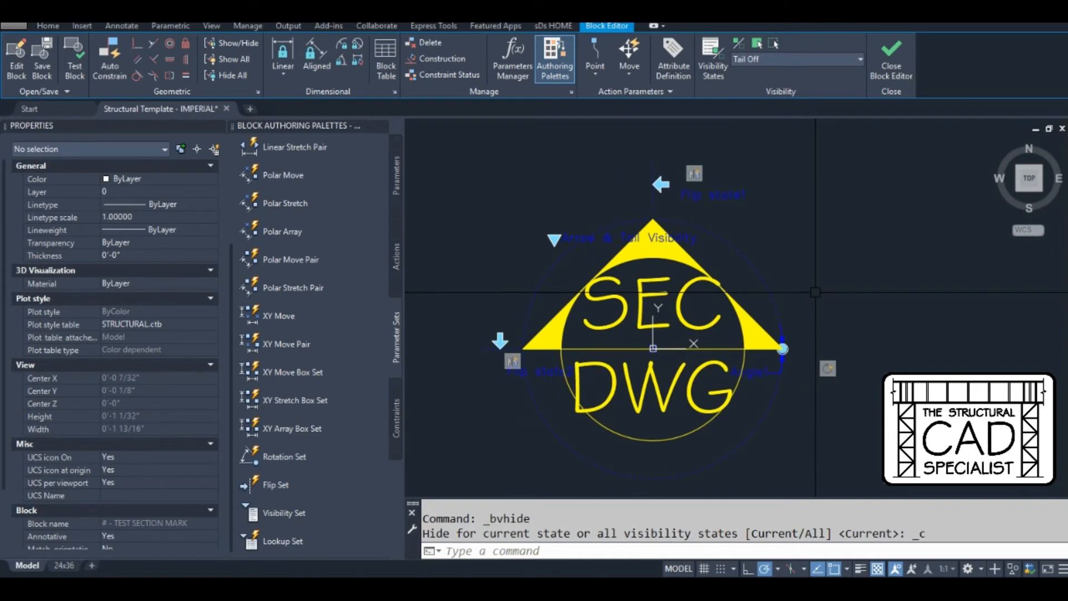
{"action": "middle_click_drag", "start_coordinate": [776, 336], "coordinate": [781, 354]}
{"action": "left_click", "coordinate": [789, 151]}
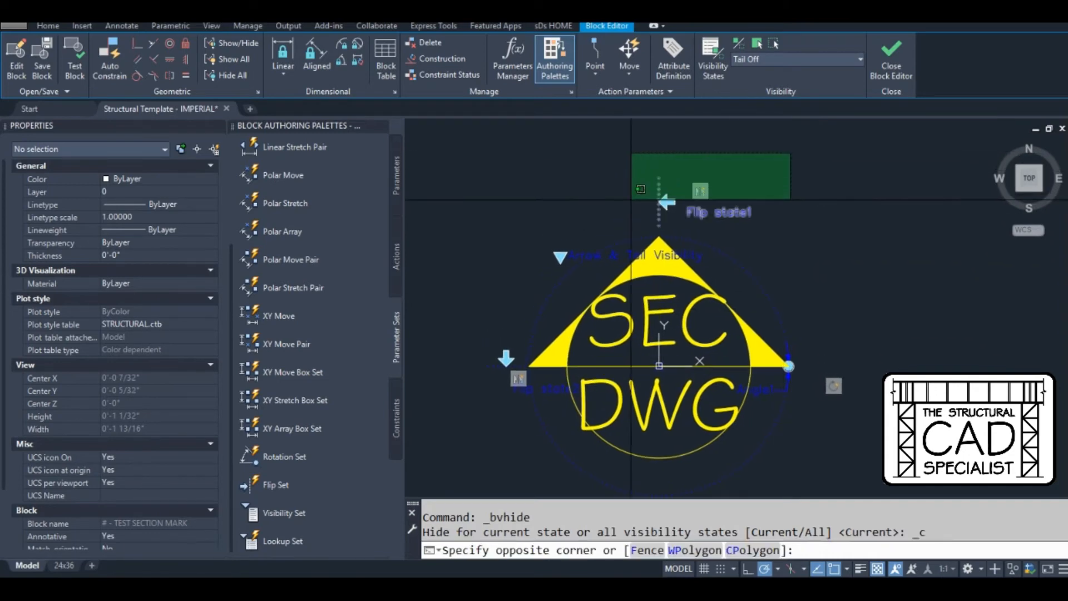
{"action": "left_click", "coordinate": [615, 222]}
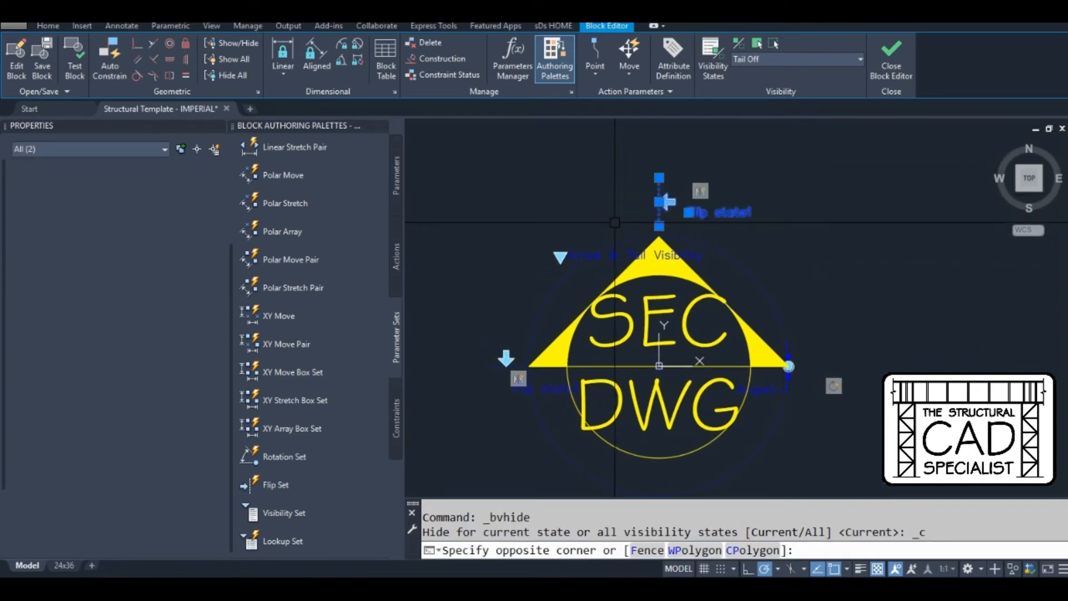
{"action": "right_click", "coordinate": [737, 211]}
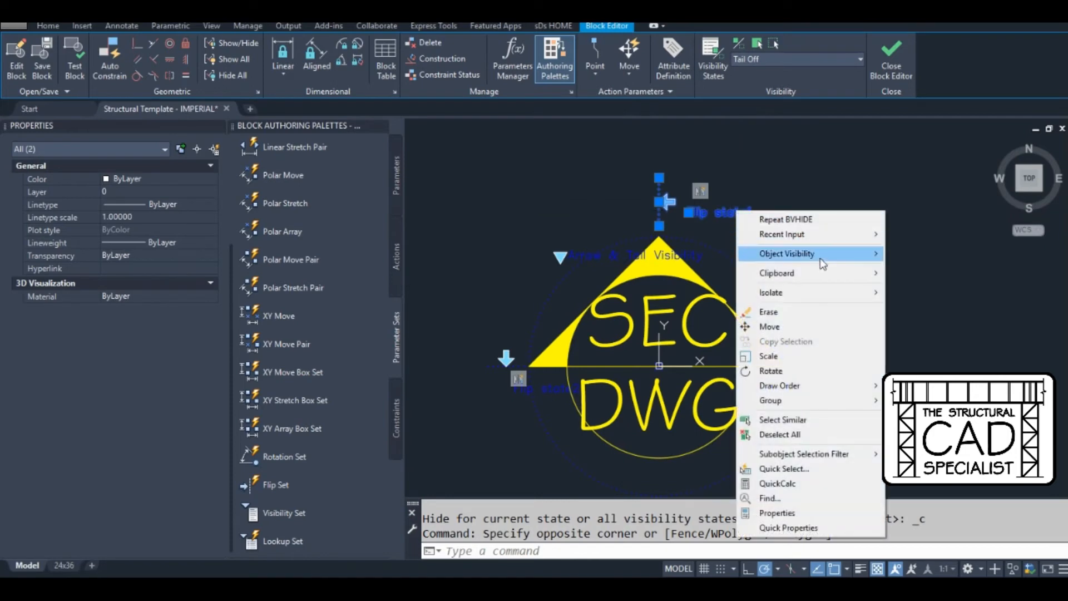
{"action": "mouse_move", "coordinate": [823, 262]}
{"action": "left_click", "coordinate": [927, 253]}
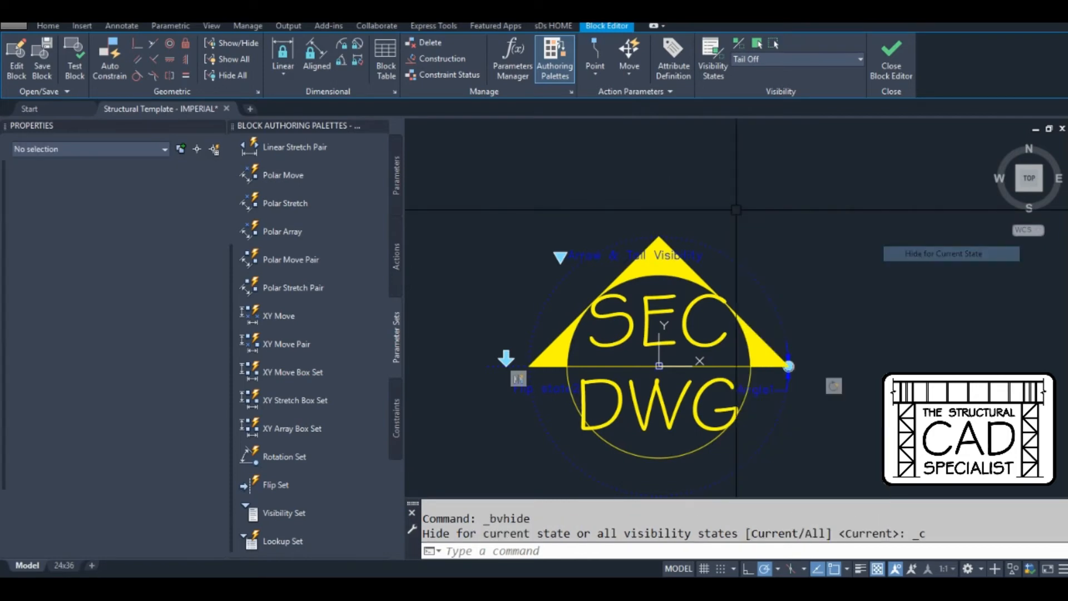
Make Default the current visibility state, close the block editor and save the changes to the section mark
{"action": "middle_click_drag", "start_coordinate": [843, 323], "coordinate": [839, 286]}
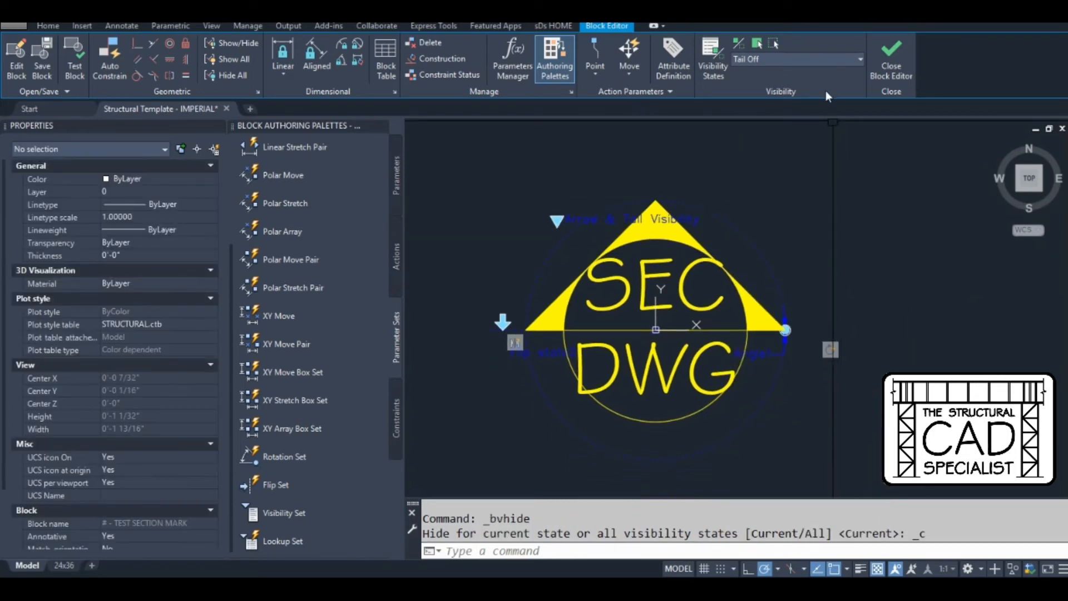
{"action": "left_click", "coordinate": [814, 60]}
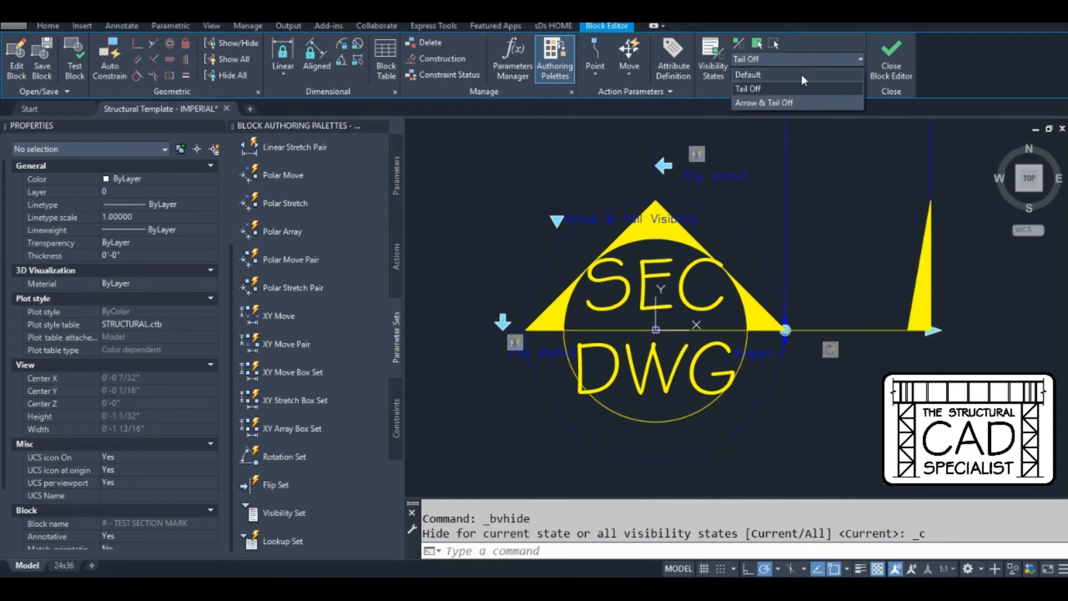
{"action": "left_click", "coordinate": [801, 74]}
{"action": "left_click", "coordinate": [885, 82]}
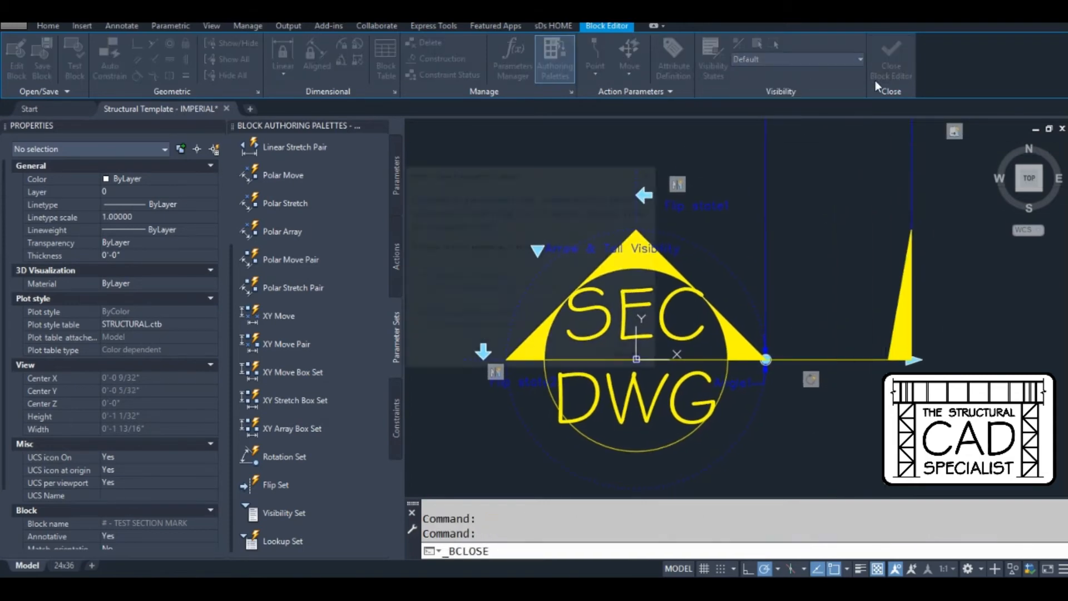
{"action": "left_click", "coordinate": [500, 281]}
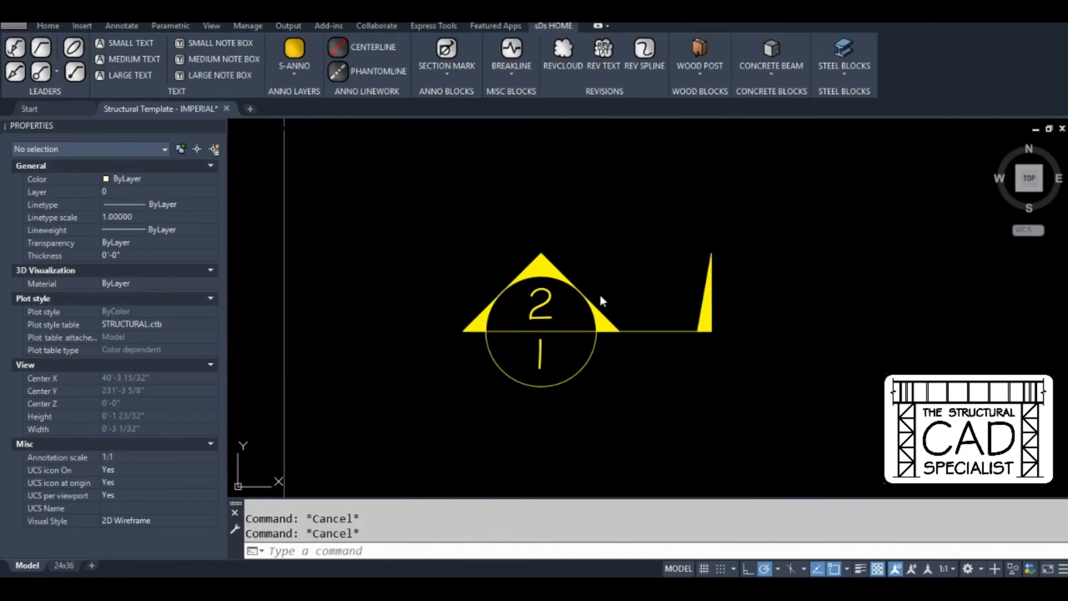
Test the inserted section mark by rotating its arrow and tail away and back, and flipping the tail side twice
{"action": "left_click", "coordinate": [601, 301]}
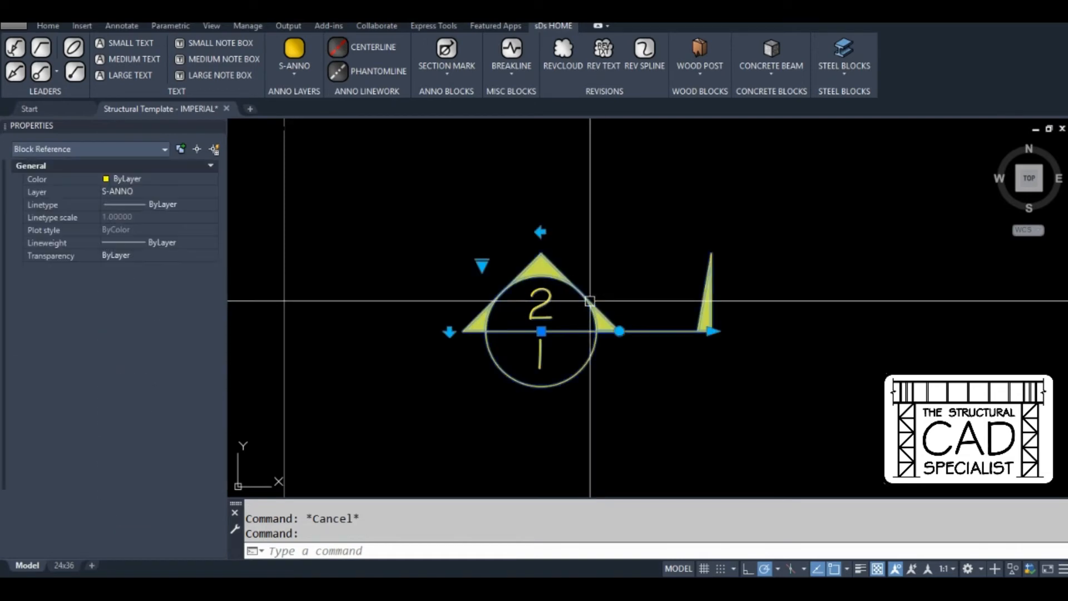
{"action": "left_click", "coordinate": [625, 333]}
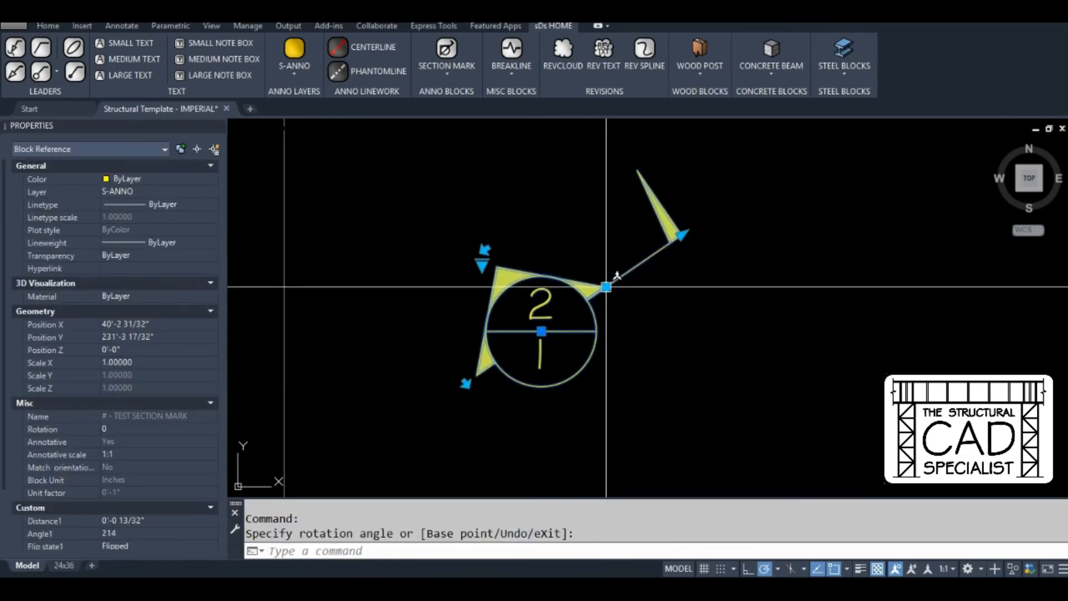
{"action": "left_click", "coordinate": [606, 287]}
{"action": "left_click", "coordinate": [619, 332]}
{"action": "left_click", "coordinate": [541, 232]}
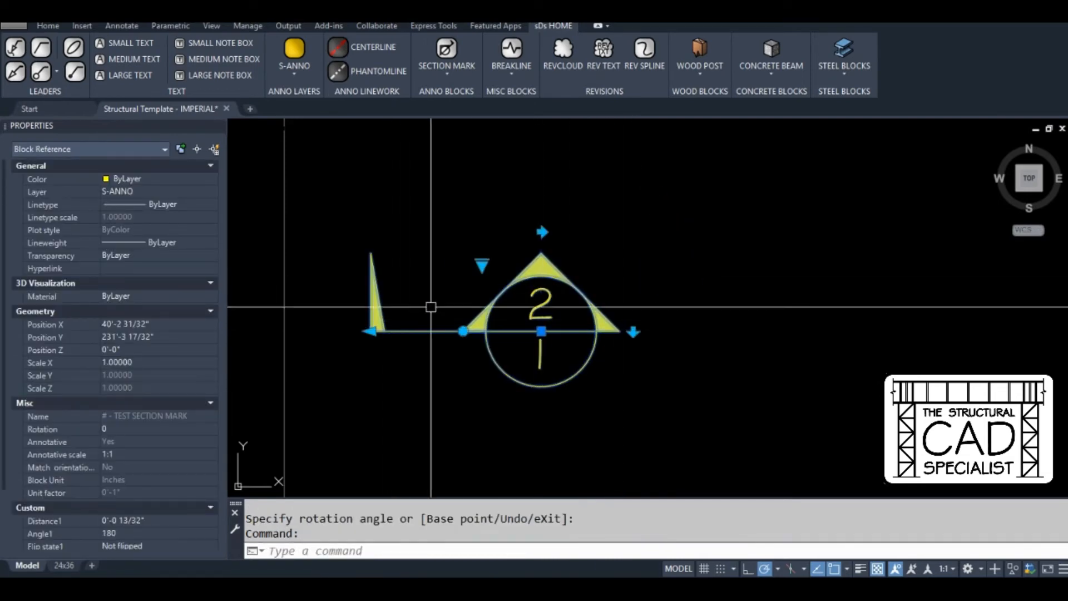
{"action": "left_click", "coordinate": [541, 232]}
Test the inserted mark's visibility by switching it to Tail Off, Arrow & Tail Off, and back to Tail Off
{"action": "left_click", "coordinate": [482, 265]}
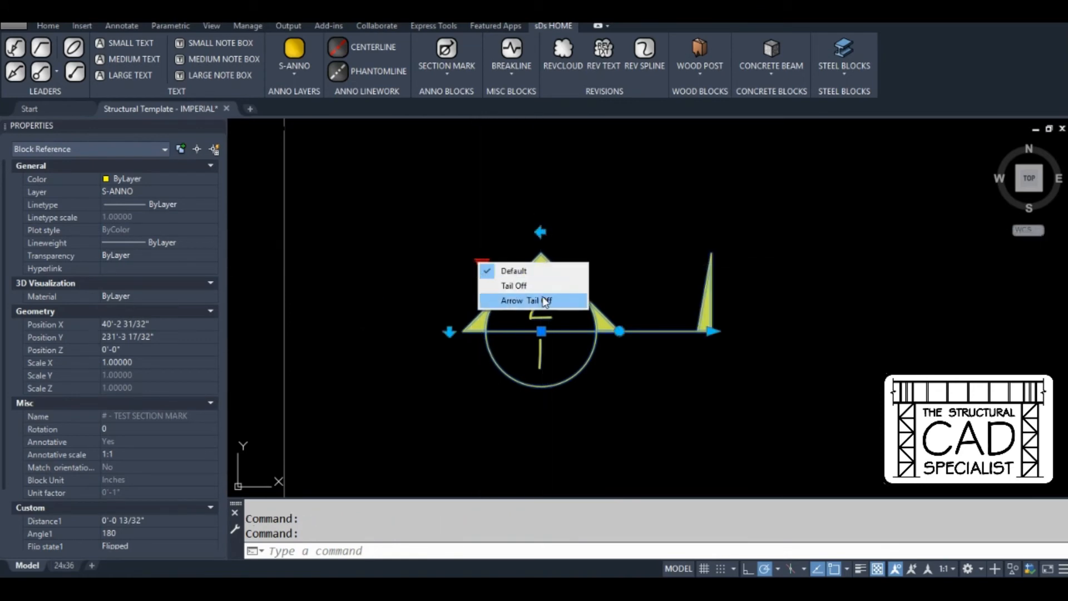
{"action": "left_click", "coordinate": [532, 287]}
{"action": "left_click", "coordinate": [482, 262]}
{"action": "left_click", "coordinate": [522, 301]}
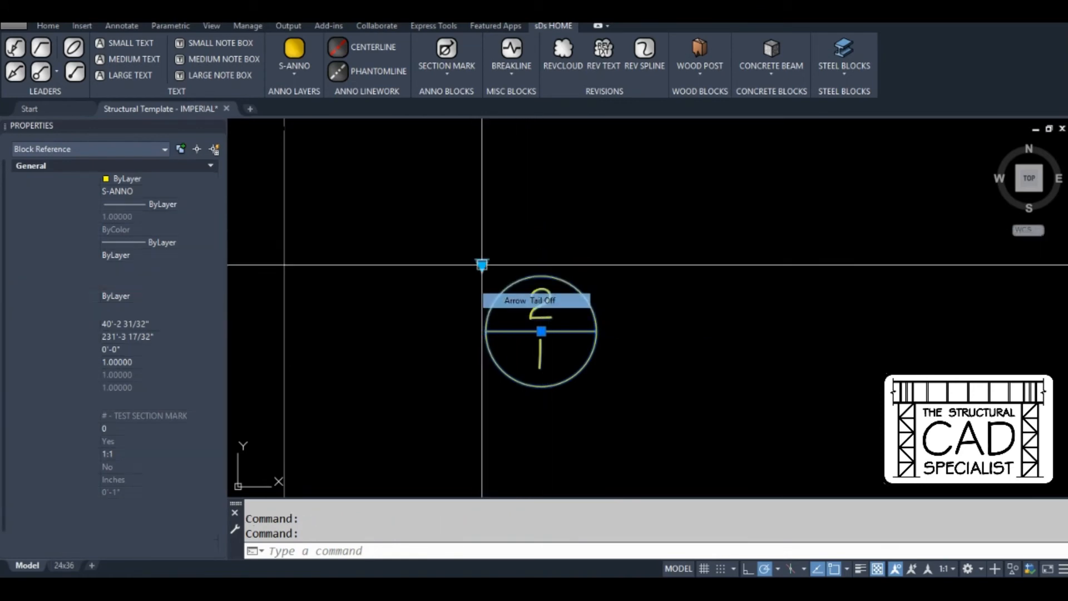
{"action": "left_click", "coordinate": [482, 265]}
{"action": "left_click", "coordinate": [523, 285]}
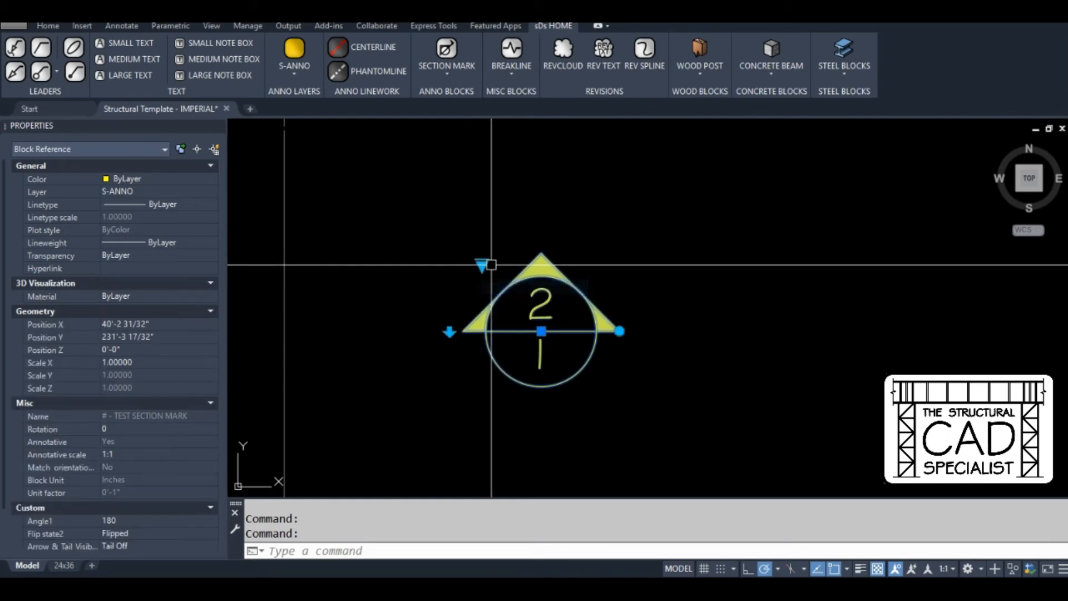
Test the flip beside the arrow in the Tail Off state and rotate the arrow to an angle of about 210
{"action": "left_click", "coordinate": [449, 331]}
{"action": "left_click", "coordinate": [449, 332]}
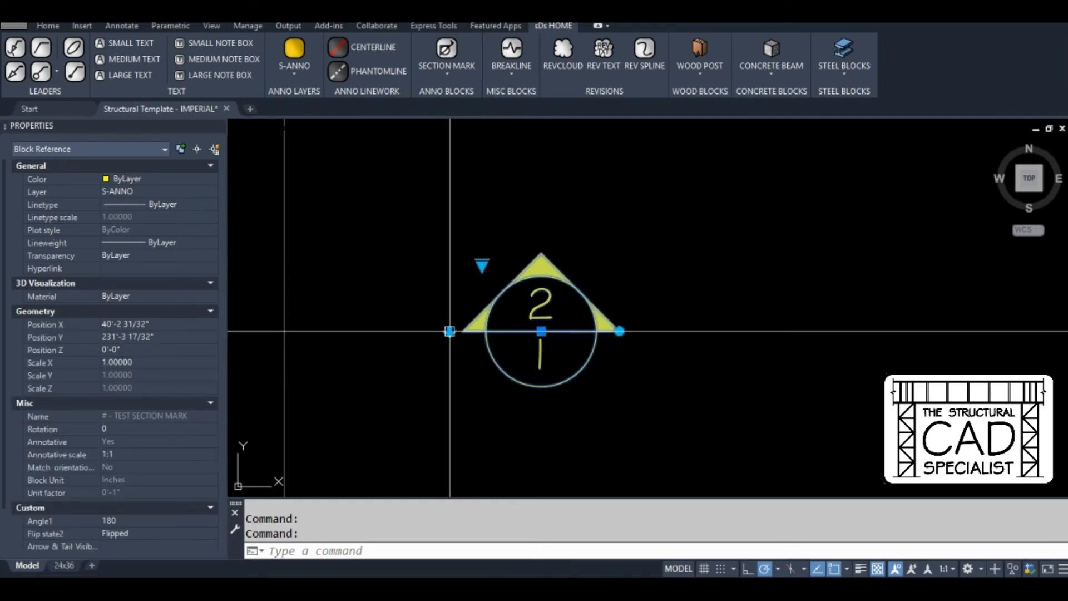
{"action": "left_click", "coordinate": [619, 331]}
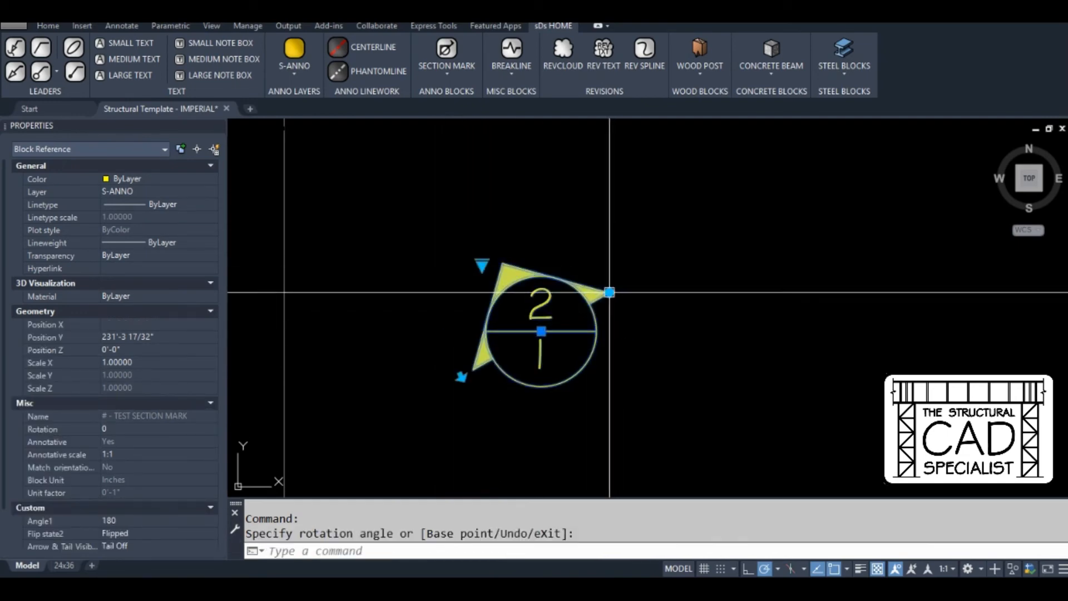
{"action": "left_click", "coordinate": [609, 292]}
Return the section mark to the Default visibility state and rotate the arrow back to an angle of 180
{"action": "left_click", "coordinate": [482, 266]}
{"action": "left_click", "coordinate": [535, 274]}
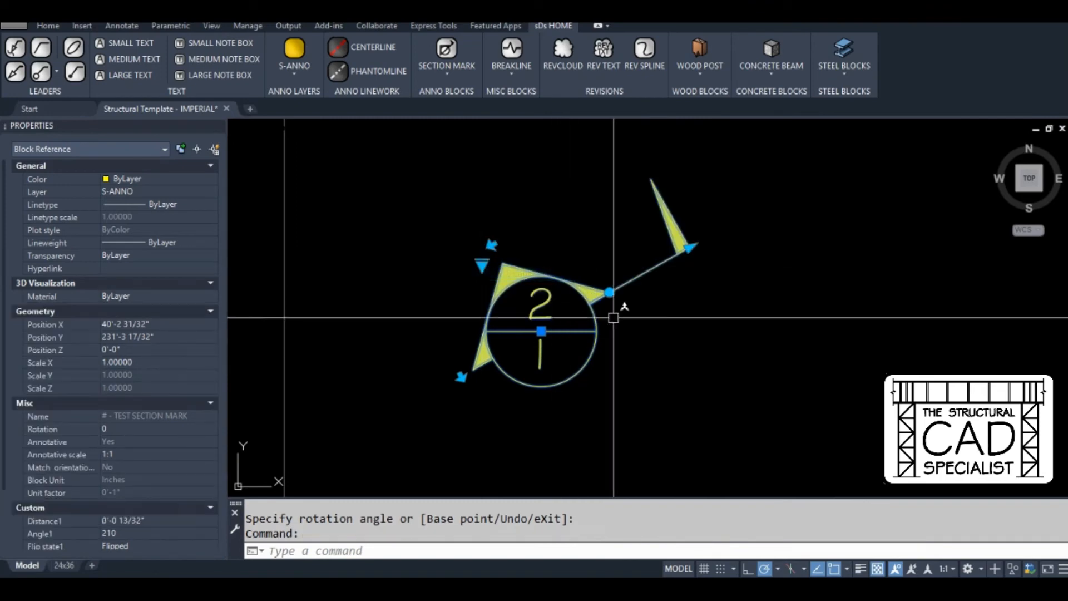
{"action": "left_click", "coordinate": [614, 305]}
{"action": "left_click", "coordinate": [623, 332]}
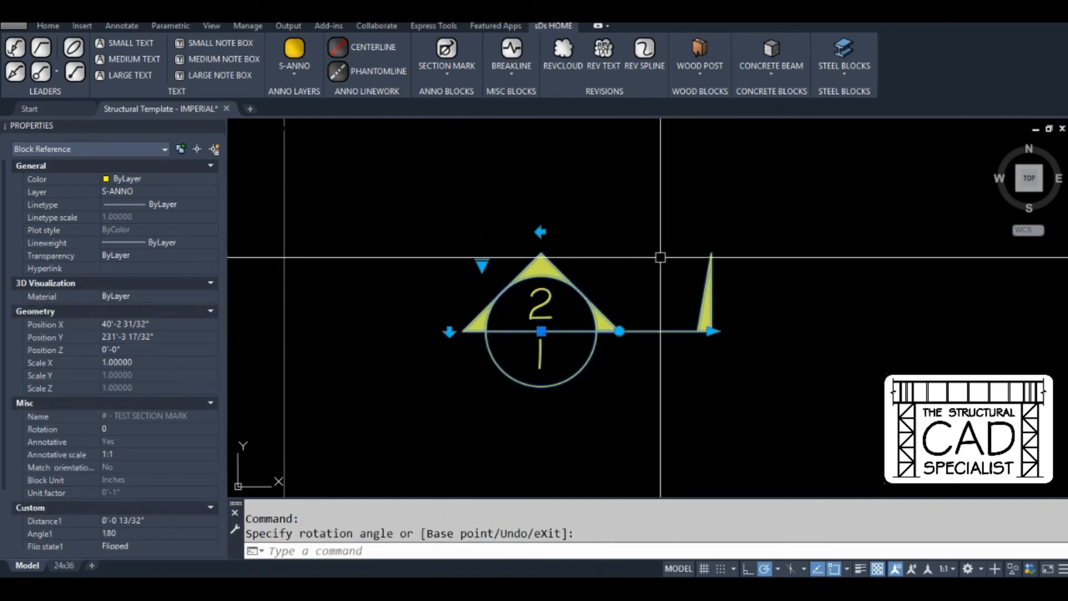
Examine the section mark's custom properties and the order of its DWG and SEC attributes
{"action": "scroll", "coordinate": [139, 295], "scroll_direction": "down", "scroll_amount": 3}
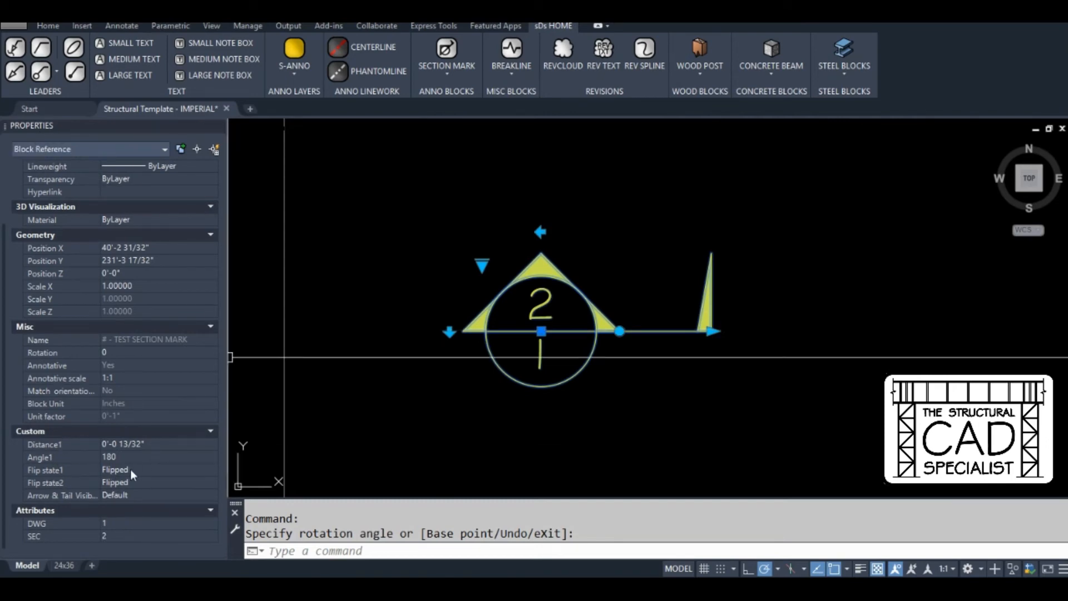
{"action": "key", "text": "Escape"}
{"action": "key", "text": "Escape"}
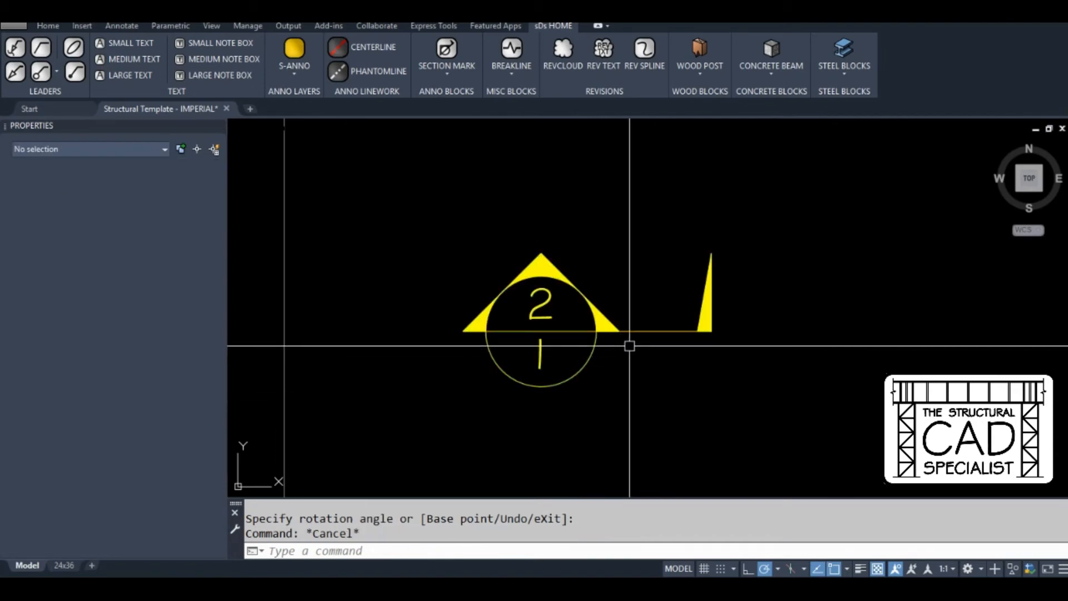
{"action": "left_click", "coordinate": [556, 309]}
{"action": "scroll", "coordinate": [169, 450], "scroll_direction": "down", "scroll_amount": 3}
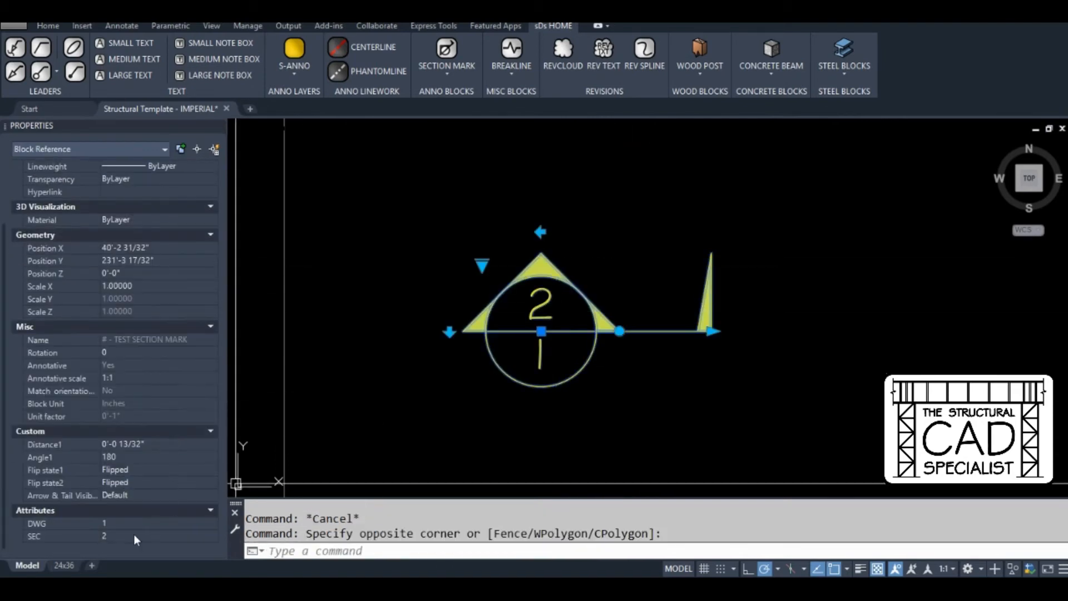
{"action": "left_click", "coordinate": [133, 523]}
{"action": "key", "text": "Tab"}
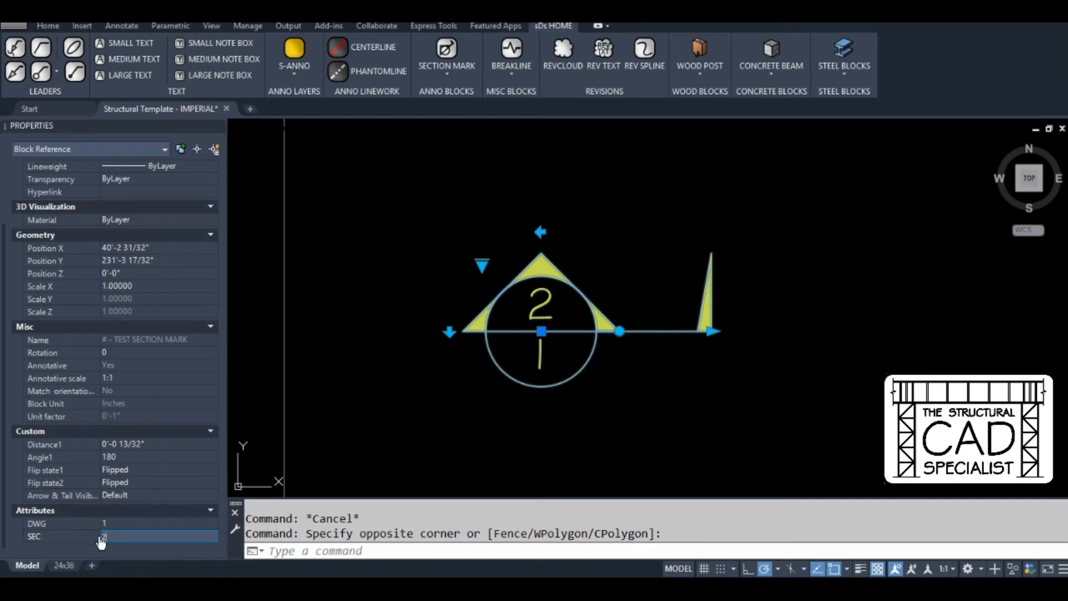
{"action": "key", "text": "Escape"}
{"action": "key", "text": "Escape"}
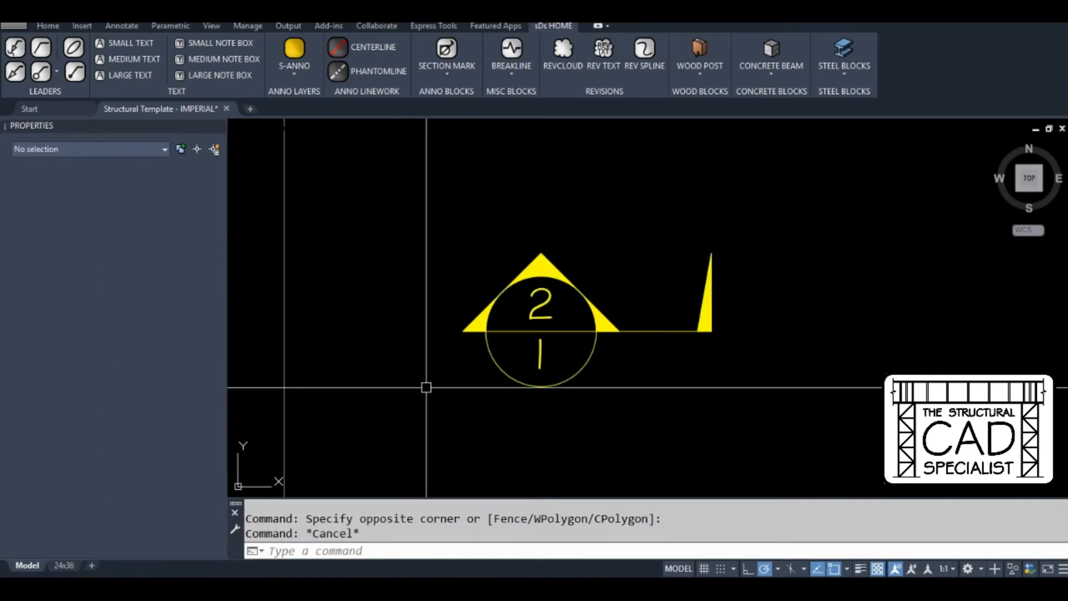
Reopen the # - TEST SECTION MARK block definition for editing
{"action": "left_click", "coordinate": [508, 305]}
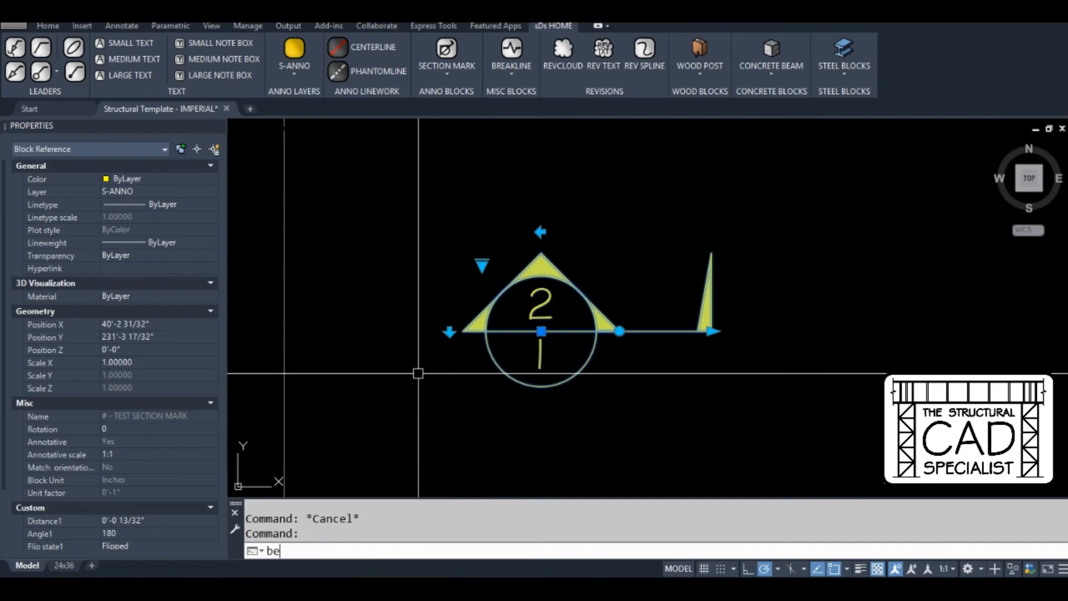
{"action": "type", "text": "be"}
{"action": "key", "text": "Return"}
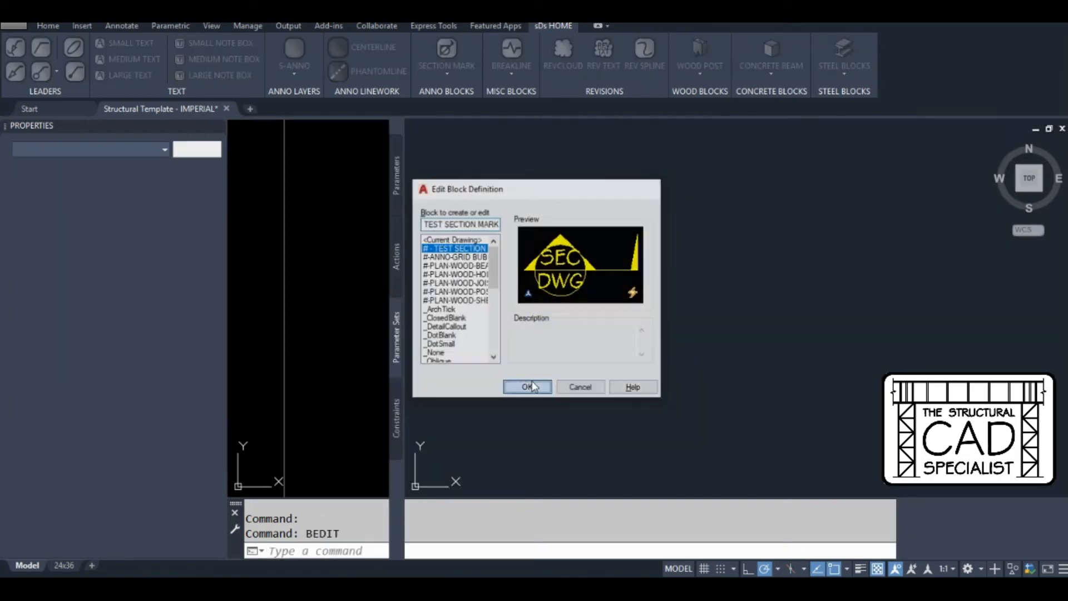
{"action": "left_click", "coordinate": [528, 386]}
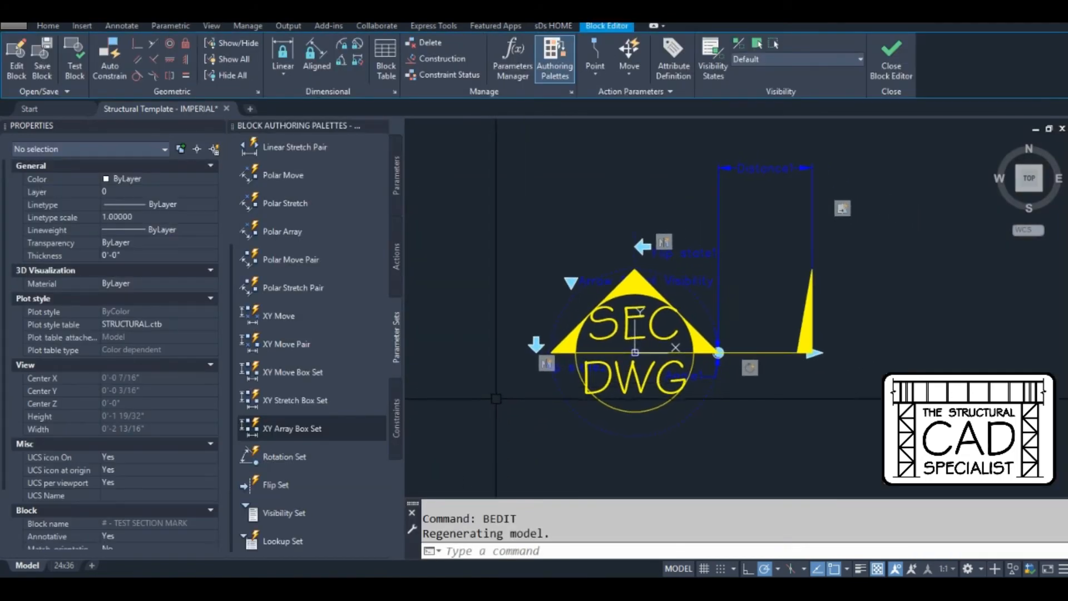
Set Show Properties to No for the distance, angle and both flip parameters
{"action": "scroll", "coordinate": [531, 405], "scroll_direction": "up", "scroll_amount": 3}
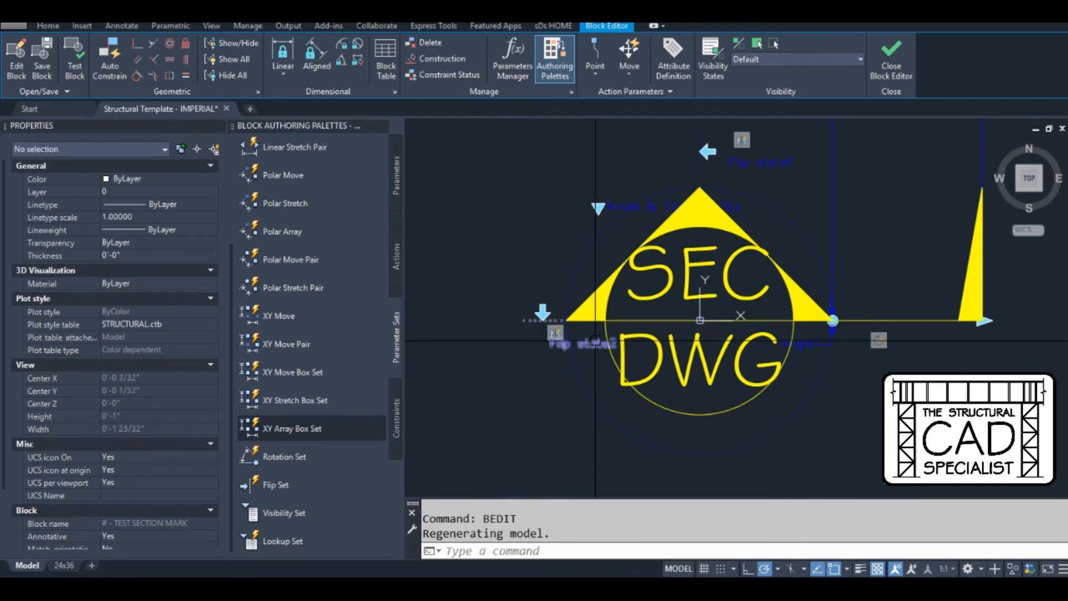
{"action": "left_click", "coordinate": [572, 332]}
{"action": "middle_click_drag", "start_coordinate": [573, 332], "coordinate": [513, 401]}
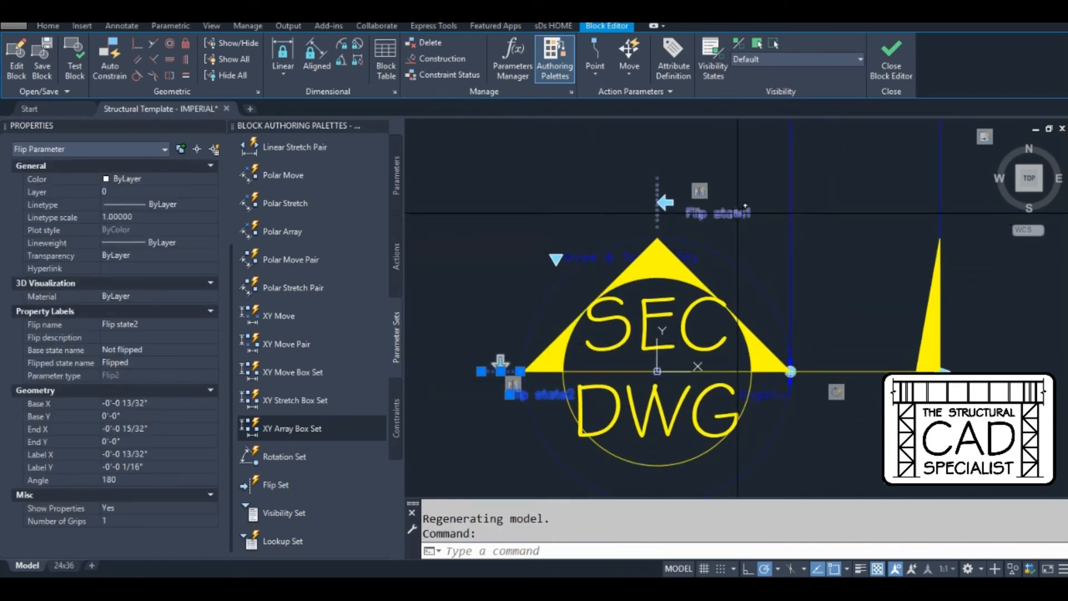
{"action": "left_click", "coordinate": [723, 233]}
{"action": "left_click", "coordinate": [761, 238]}
{"action": "left_click", "coordinate": [697, 353]}
{"action": "middle_click_drag", "start_coordinate": [750, 414], "coordinate": [697, 353]}
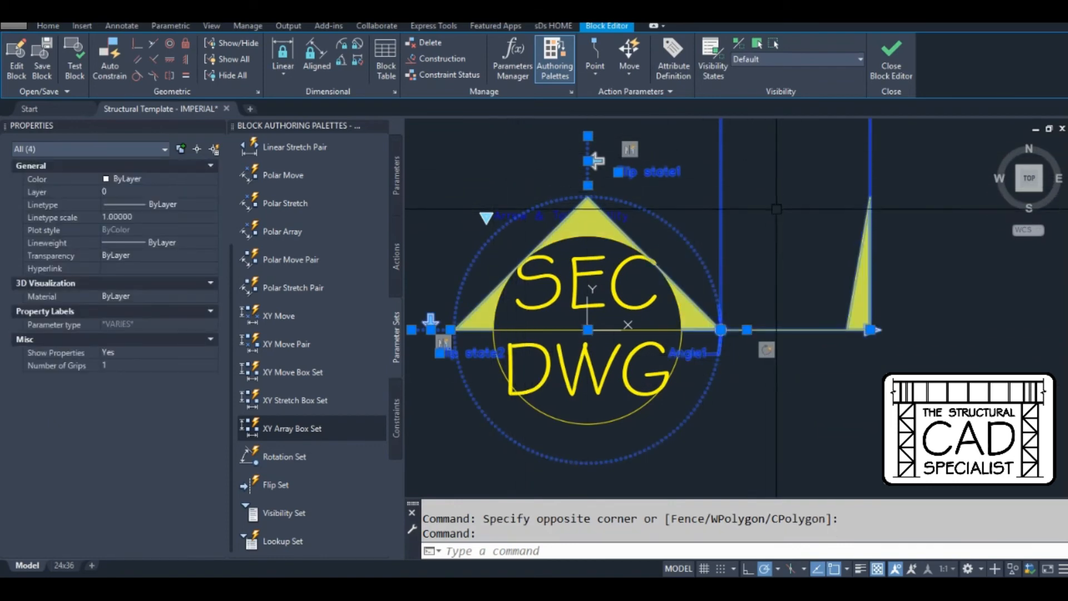
{"action": "middle_click_drag", "start_coordinate": [819, 155], "coordinate": [797, 200]}
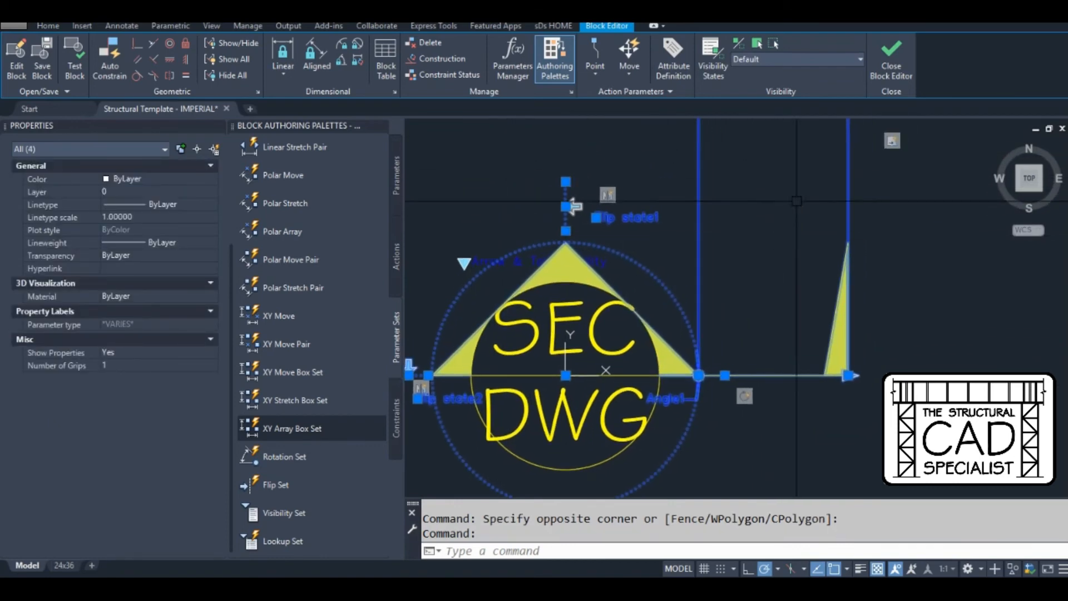
{"action": "left_click", "coordinate": [132, 353]}
{"action": "left_click", "coordinate": [132, 352]}
{"action": "left_click", "coordinate": [130, 377]}
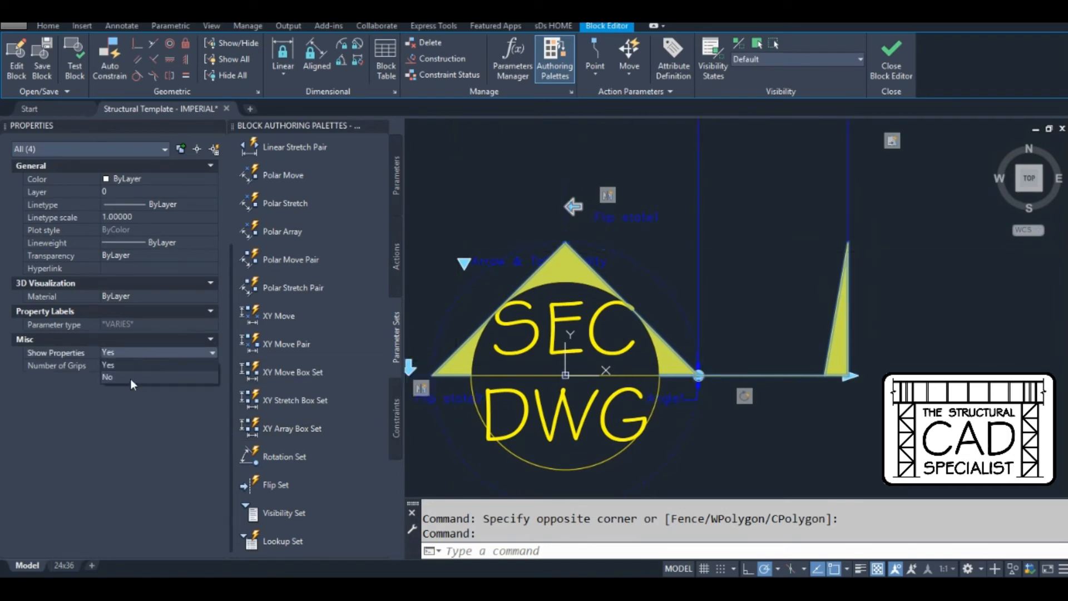
{"action": "key", "text": "Escape"}
{"action": "key", "text": "Escape"}
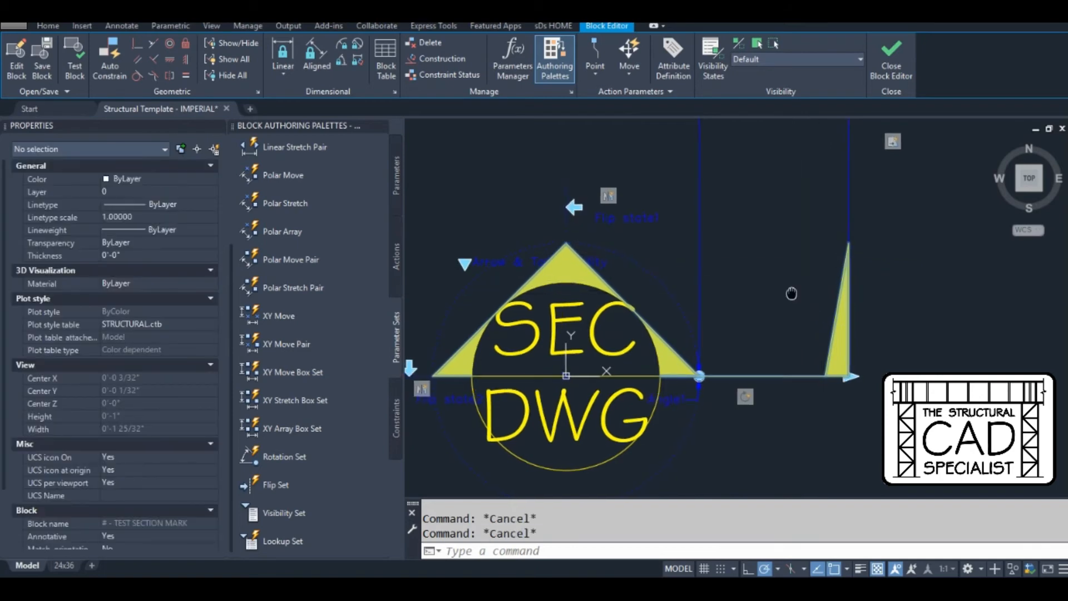
Reorder the attributes to put SEC before DWG, then close the block editor and save the changes
{"action": "scroll", "coordinate": [788, 293], "scroll_direction": "down", "scroll_amount": 5}
{"action": "scroll", "coordinate": [745, 396], "scroll_direction": "up", "scroll_amount": 3}
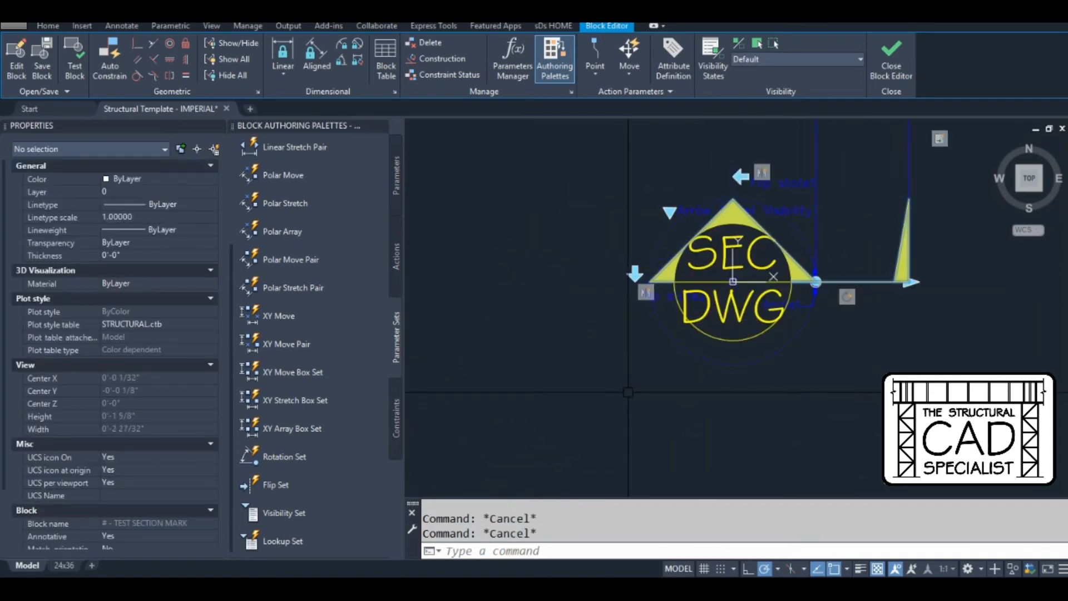
{"action": "type", "text": "attorder"}
{"action": "key", "text": "Return"}
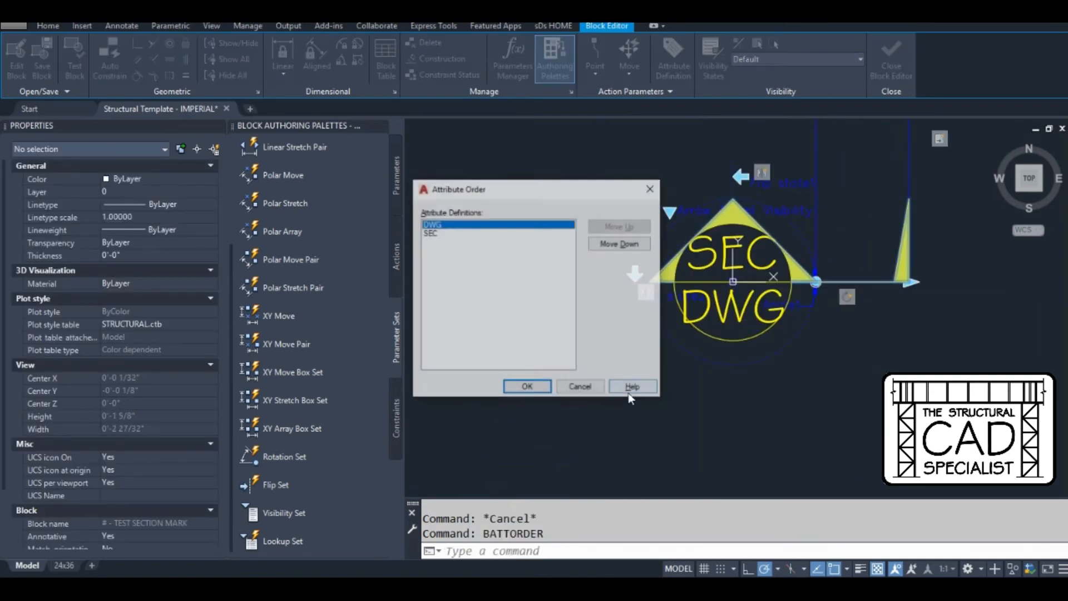
{"action": "left_click", "coordinate": [613, 245]}
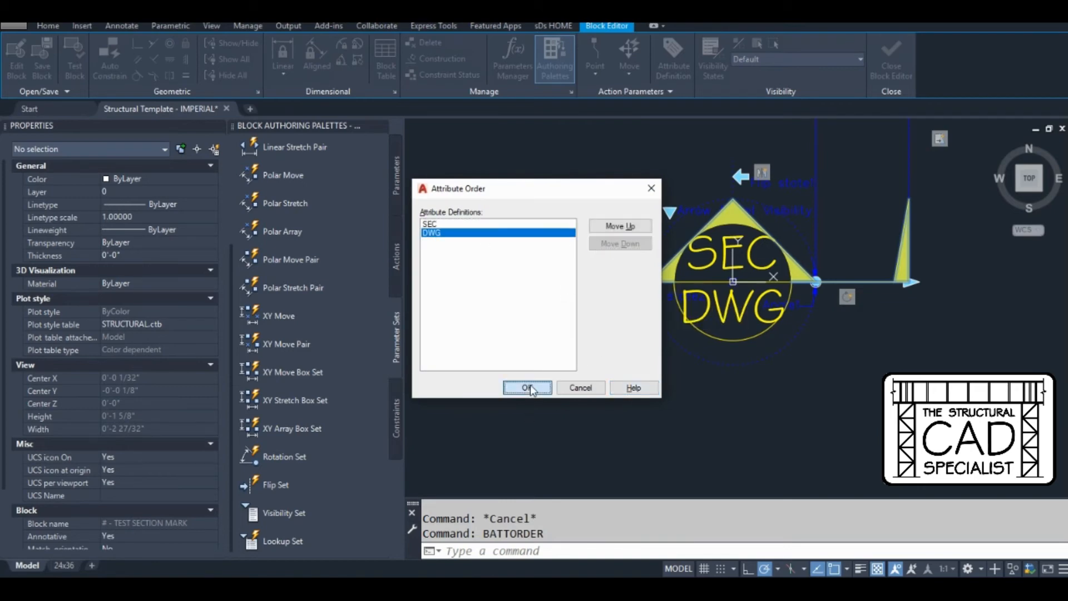
{"action": "left_click", "coordinate": [529, 387]}
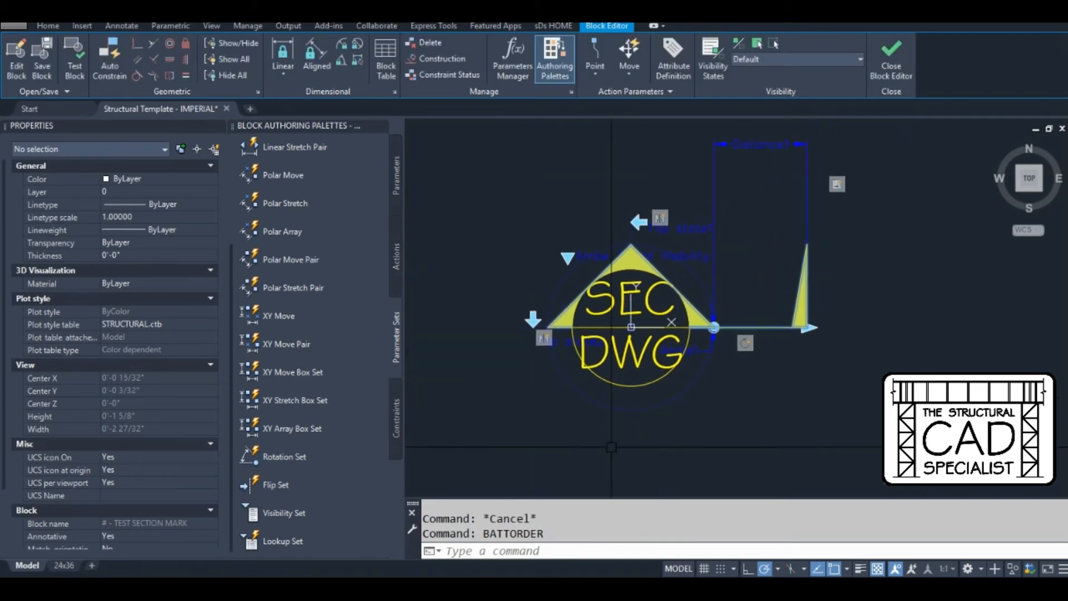
{"action": "left_click", "coordinate": [891, 60]}
{"action": "left_click", "coordinate": [469, 279]}
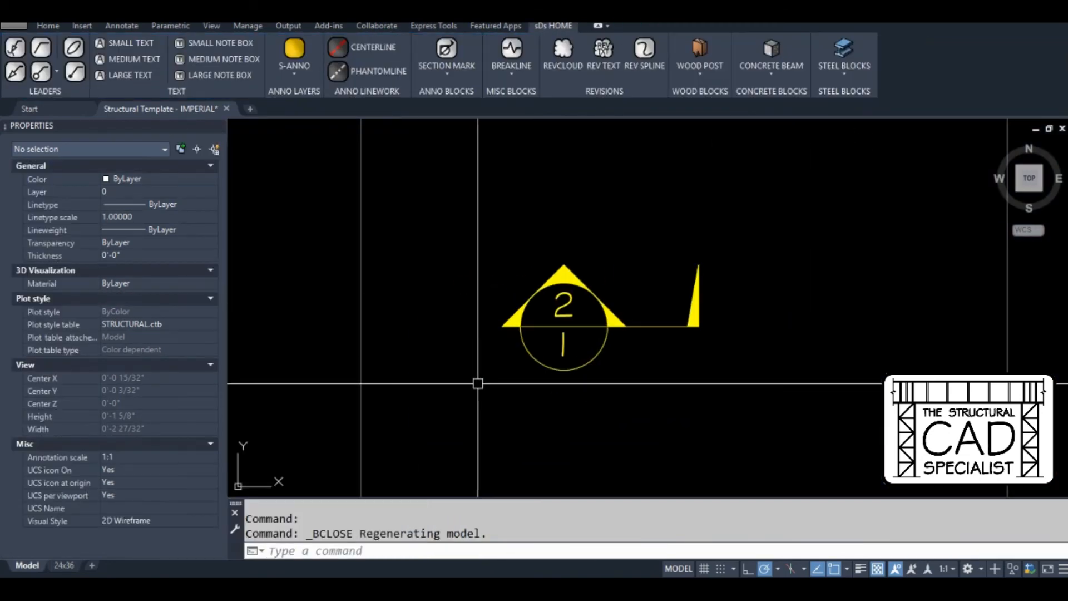
Check the section mark's attribute order and preview its Arrow & Tail visibility states, keeping Default
{"action": "left_click", "coordinate": [533, 314]}
{"action": "scroll", "coordinate": [156, 385], "scroll_direction": "down", "scroll_amount": 2}
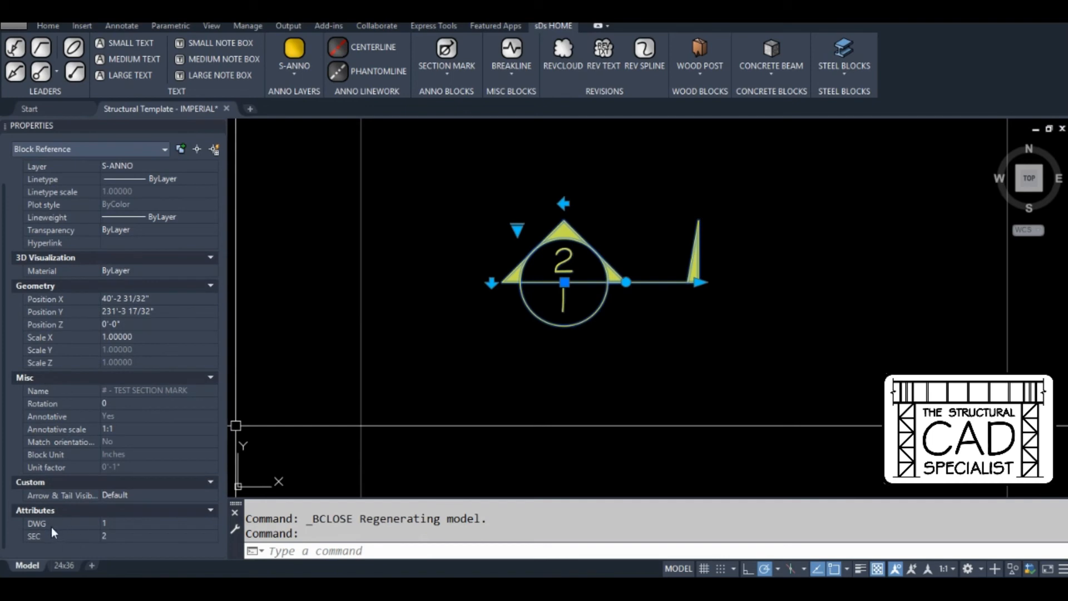
{"action": "left_click", "coordinate": [127, 495]}
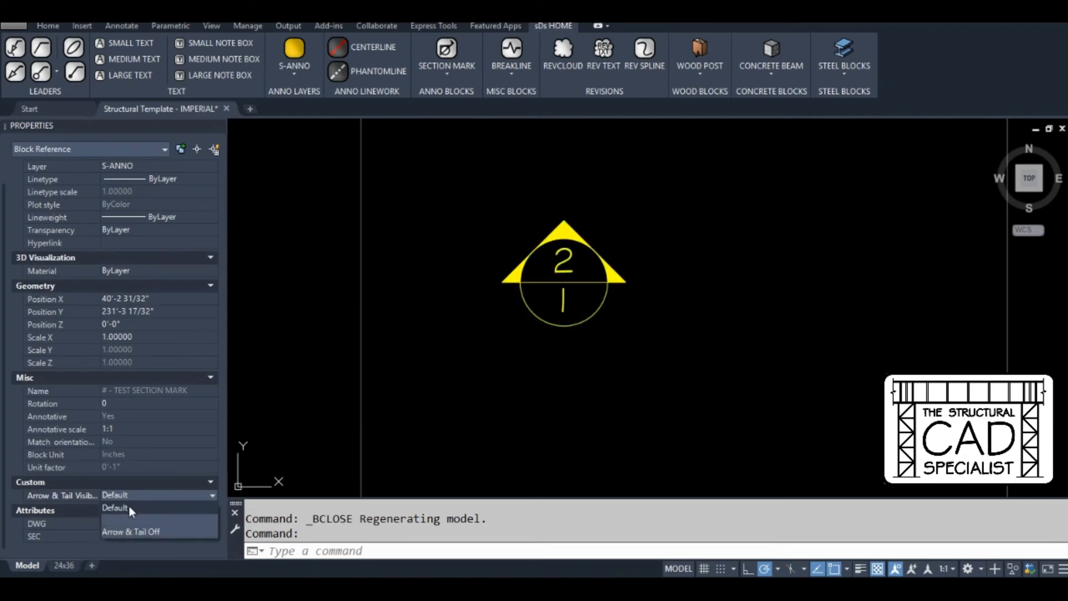
{"action": "left_click", "coordinate": [129, 508]}
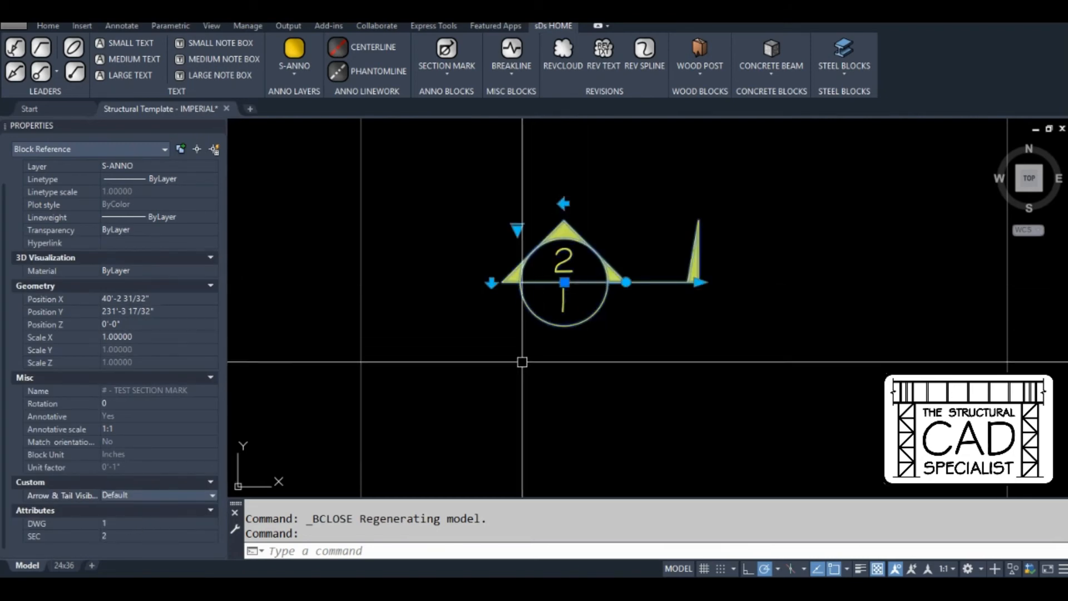
{"action": "key", "text": "Escape"}
{"action": "key", "text": "Escape"}
Insert a second # - TEST SECTION MARK block just below and left of the existing mark
{"action": "type", "text": "insert"}
{"action": "key", "text": "Return"}
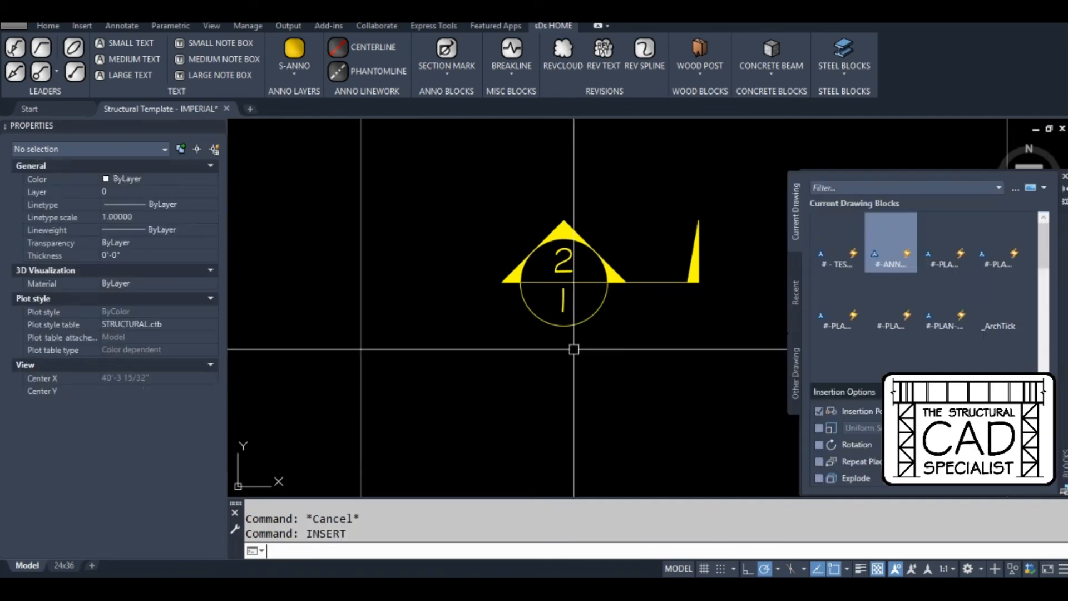
{"action": "left_click", "coordinate": [825, 248]}
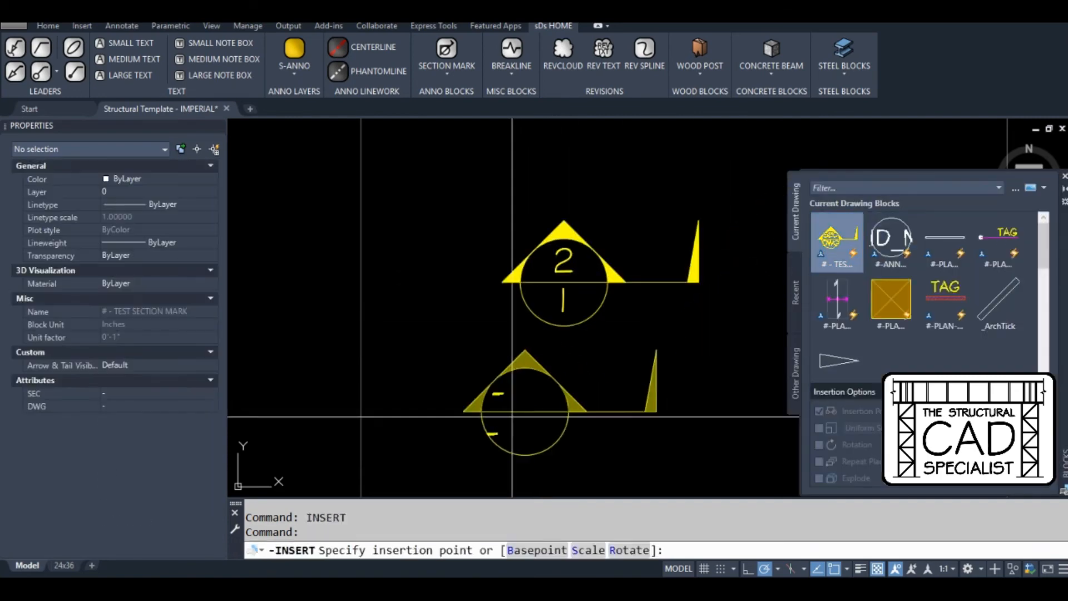
{"action": "left_click", "coordinate": [525, 371]}
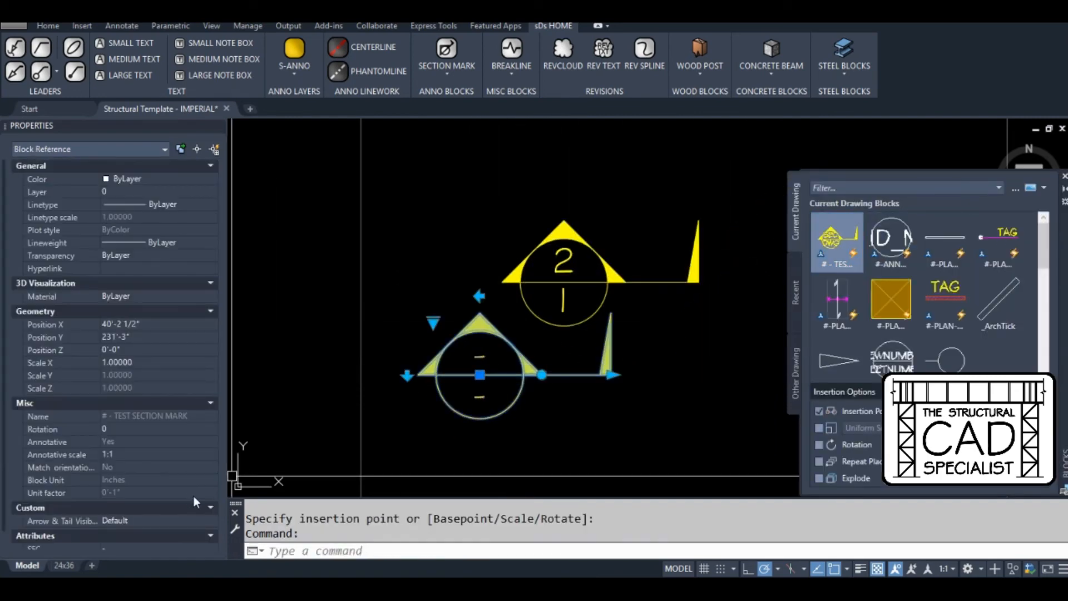
Set the new section mark's SEC attribute to 1 and its DWG attribute to 2
{"action": "scroll", "coordinate": [120, 472], "scroll_direction": "down", "scroll_amount": 2}
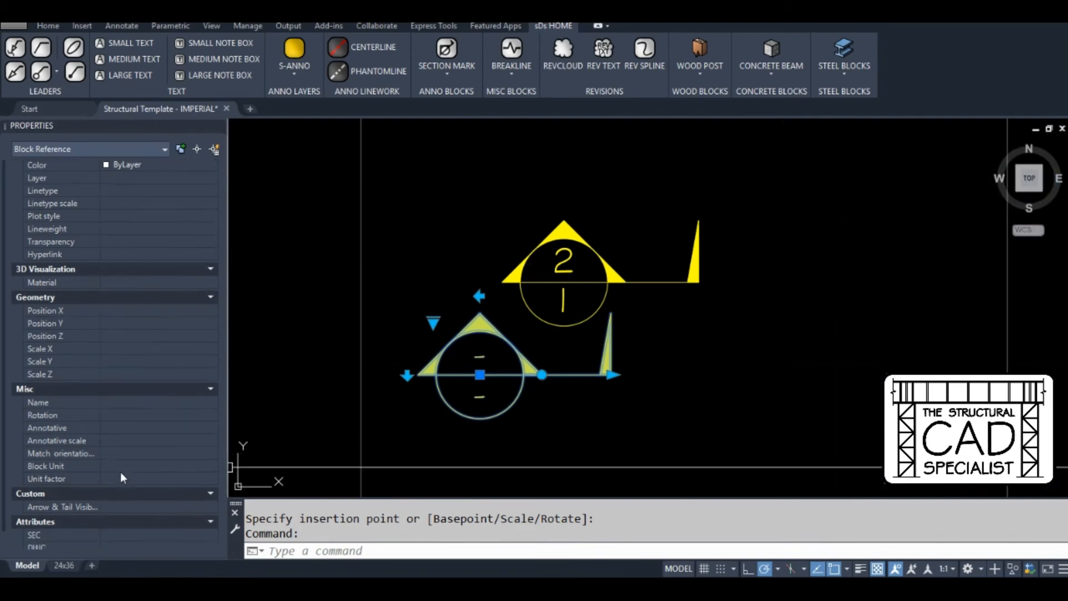
{"action": "left_click", "coordinate": [135, 522]}
{"action": "type", "text": "1"}
{"action": "key", "text": "Return"}
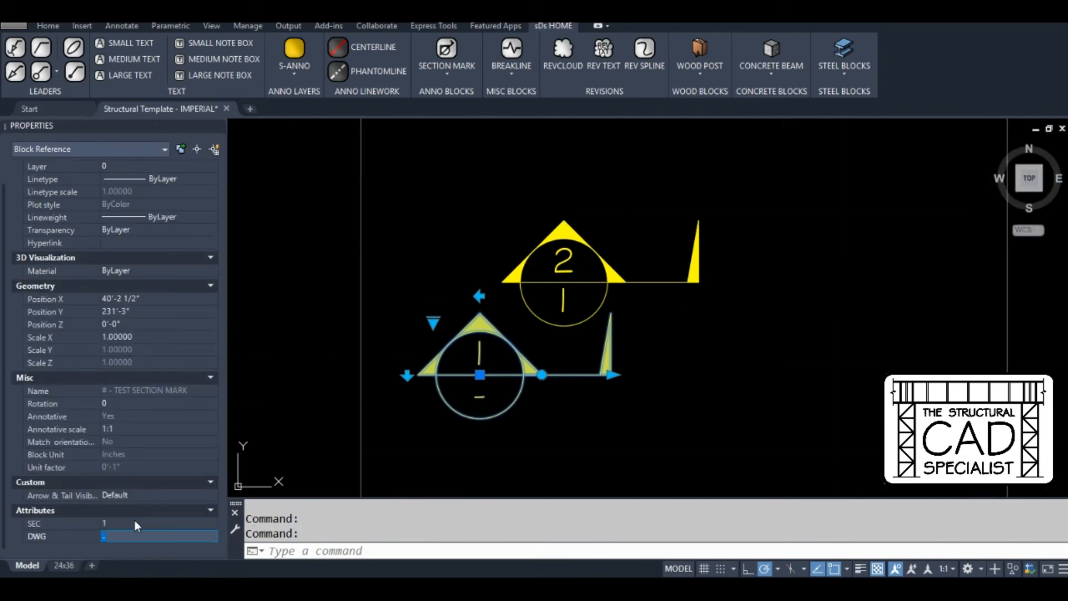
{"action": "left_click", "coordinate": [135, 536]}
{"action": "type", "text": "2"}
{"action": "key", "text": "Return"}
{"action": "key", "text": "Escape"}
{"action": "key", "text": "Escape"}
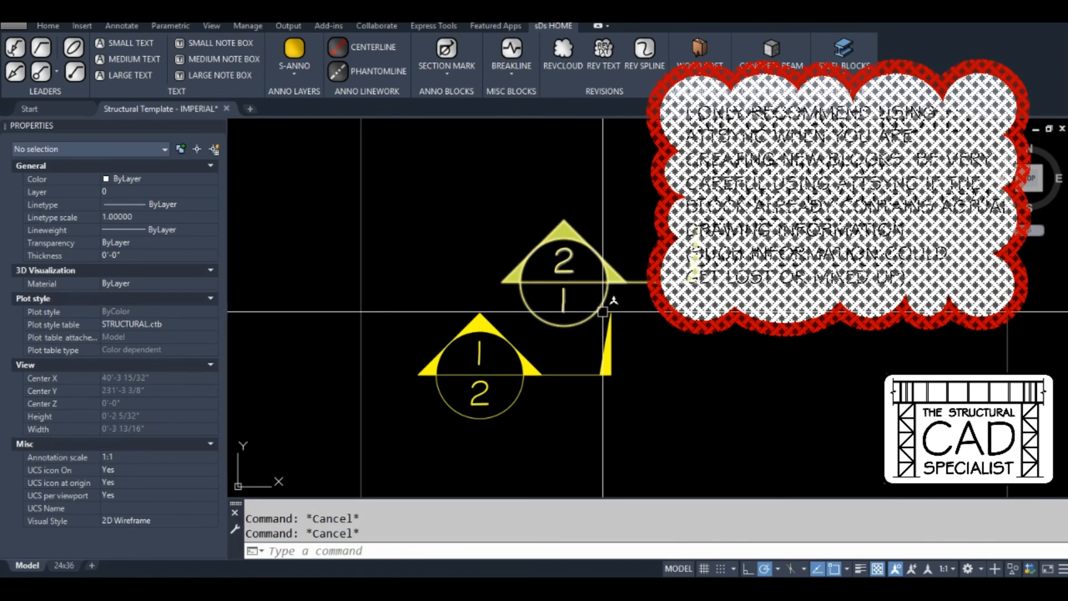
Run ATTSYNC on the original section mark to synchronize the attributes of the # - TEST SECTION MARK block
{"action": "left_click", "coordinate": [602, 311]}
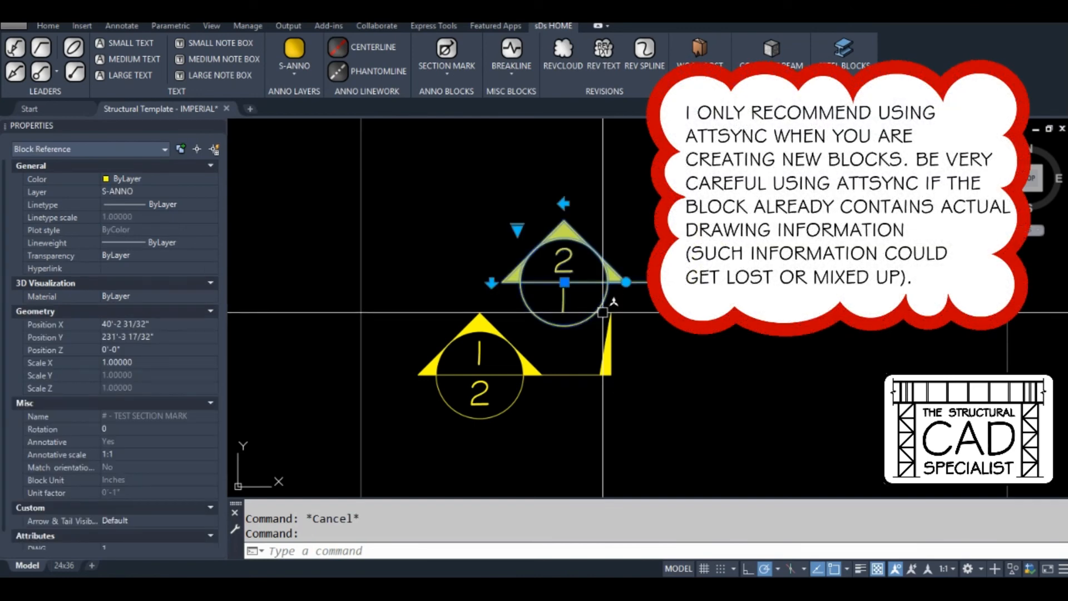
{"action": "key", "text": "Escape"}
{"action": "type", "text": "attsync"}
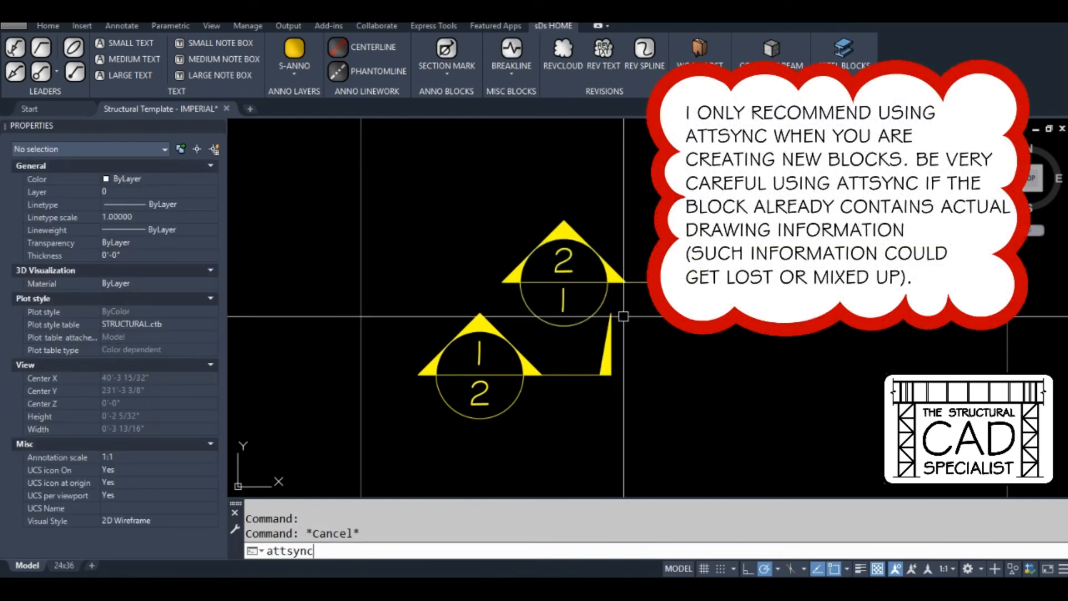
{"action": "key", "text": "Return"}
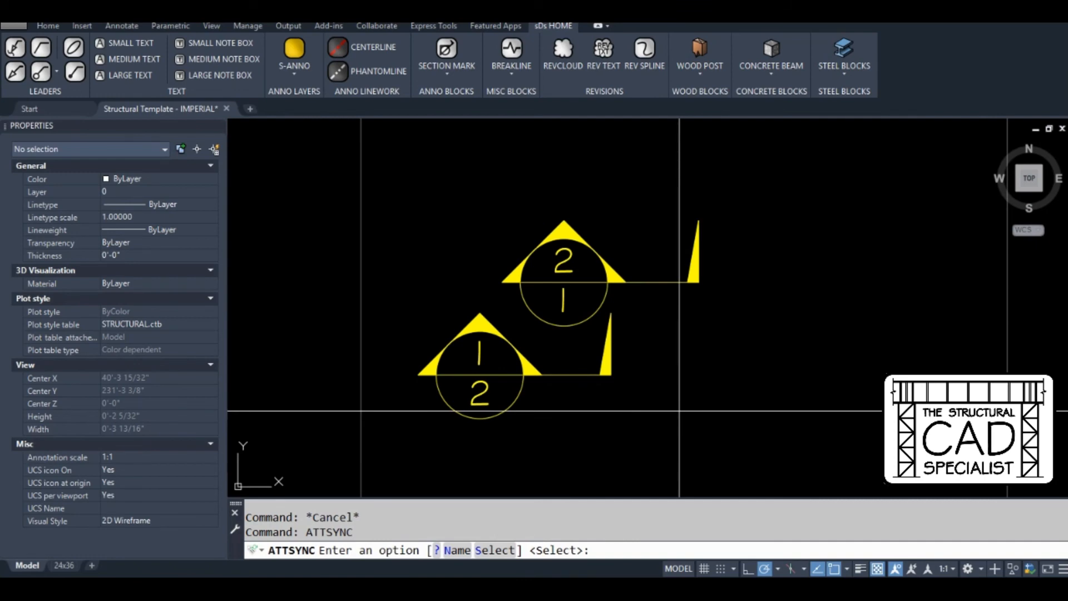
{"action": "key", "text": "Return"}
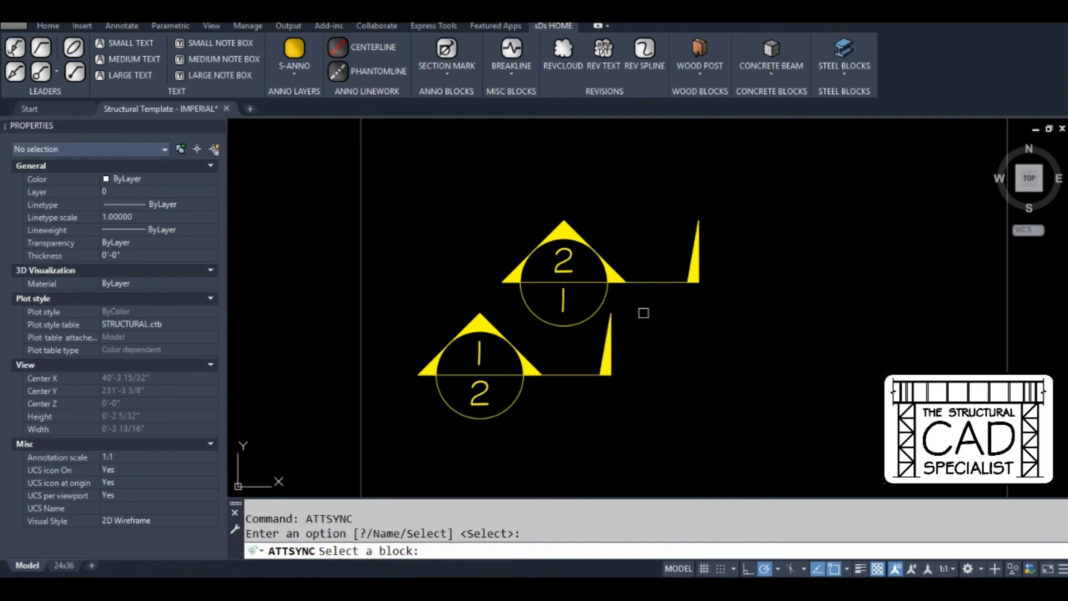
{"action": "left_click", "coordinate": [616, 297]}
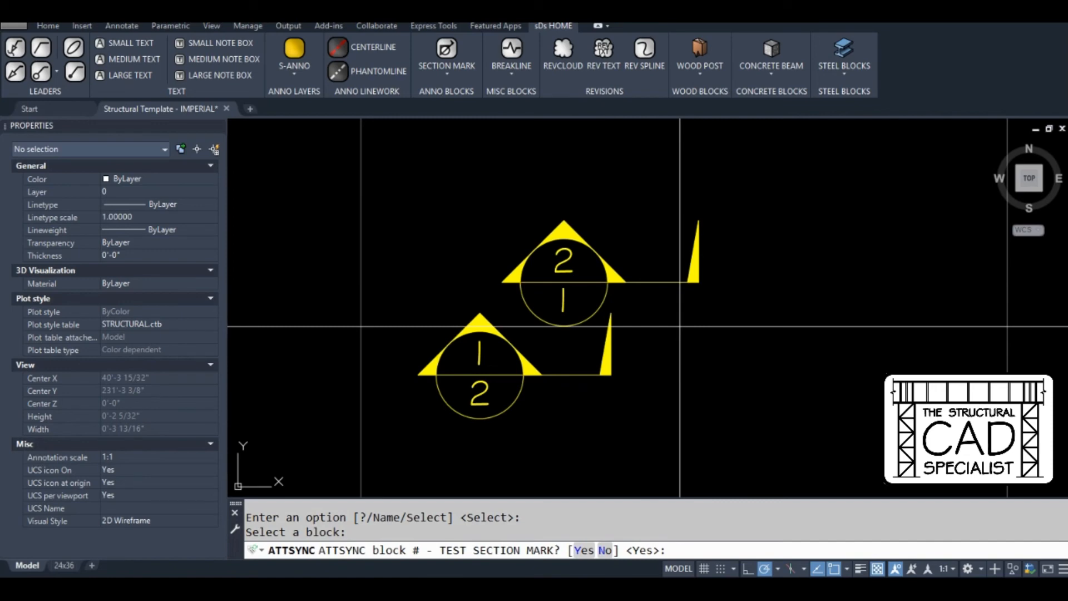
{"action": "key", "text": "Return"}
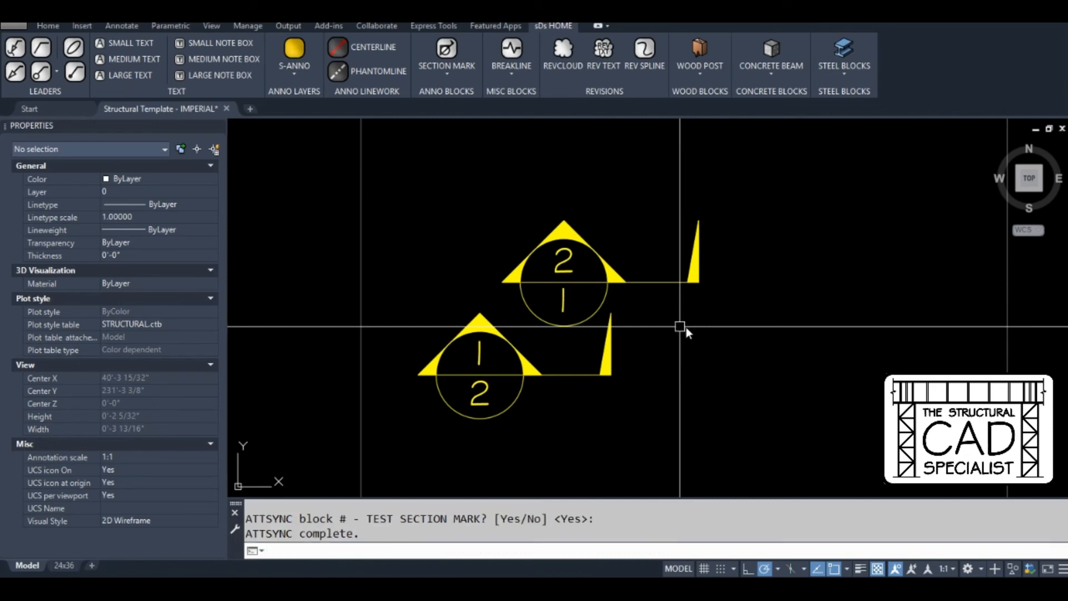
Change the original section mark's SEC attribute to 1 and its DWG attribute to 2
{"action": "left_click", "coordinate": [615, 297]}
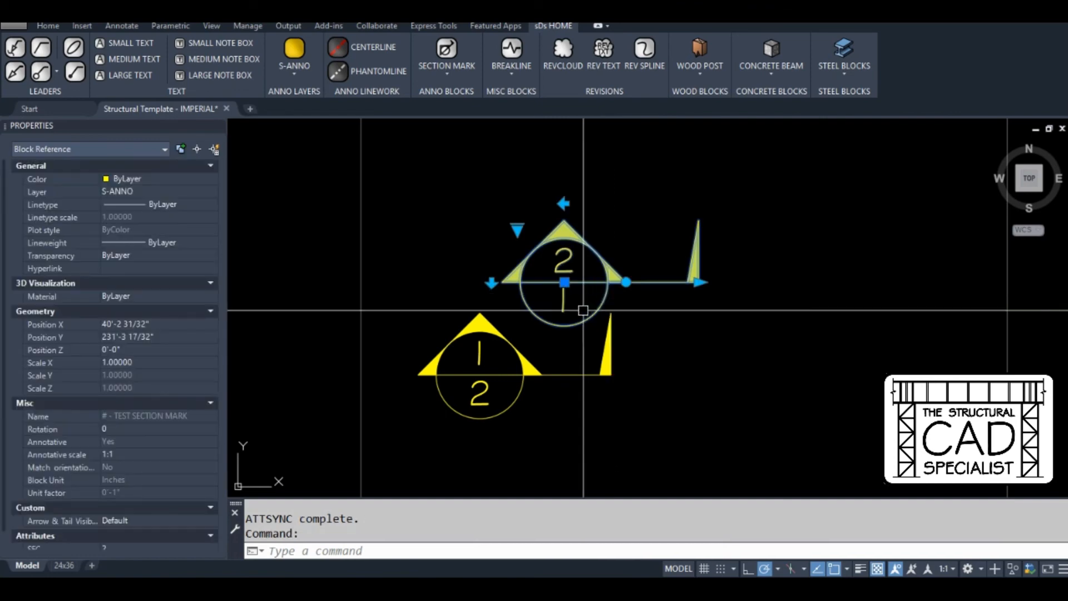
{"action": "scroll", "coordinate": [131, 394], "scroll_direction": "down", "scroll_amount": 1}
{"action": "left_click", "coordinate": [114, 524]}
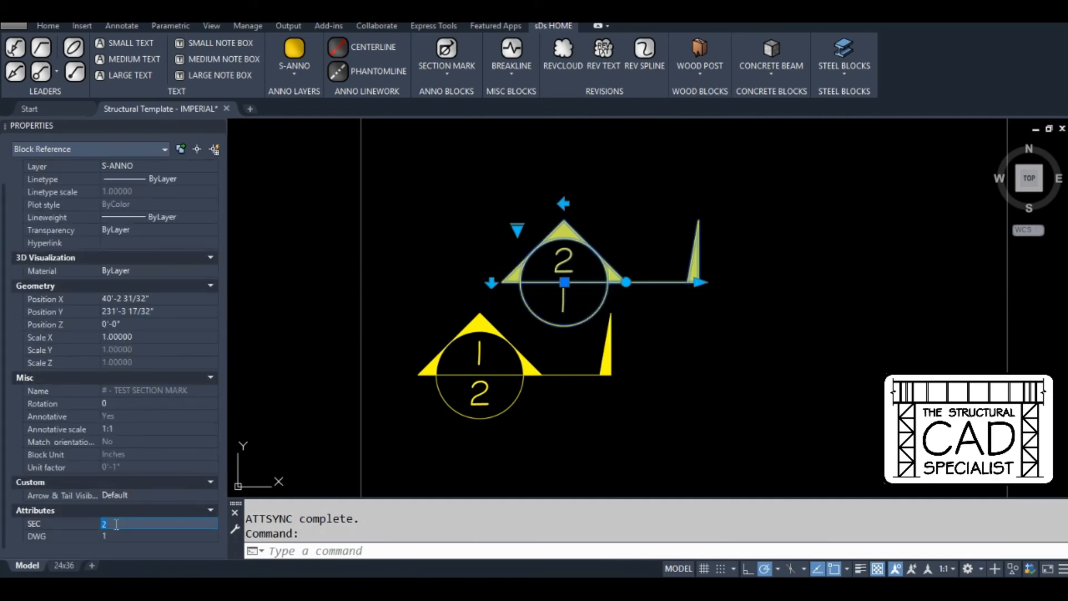
{"action": "type", "text": "1"}
{"action": "key", "text": "Tab"}
{"action": "type", "text": "2"}
{"action": "key", "text": "Return"}
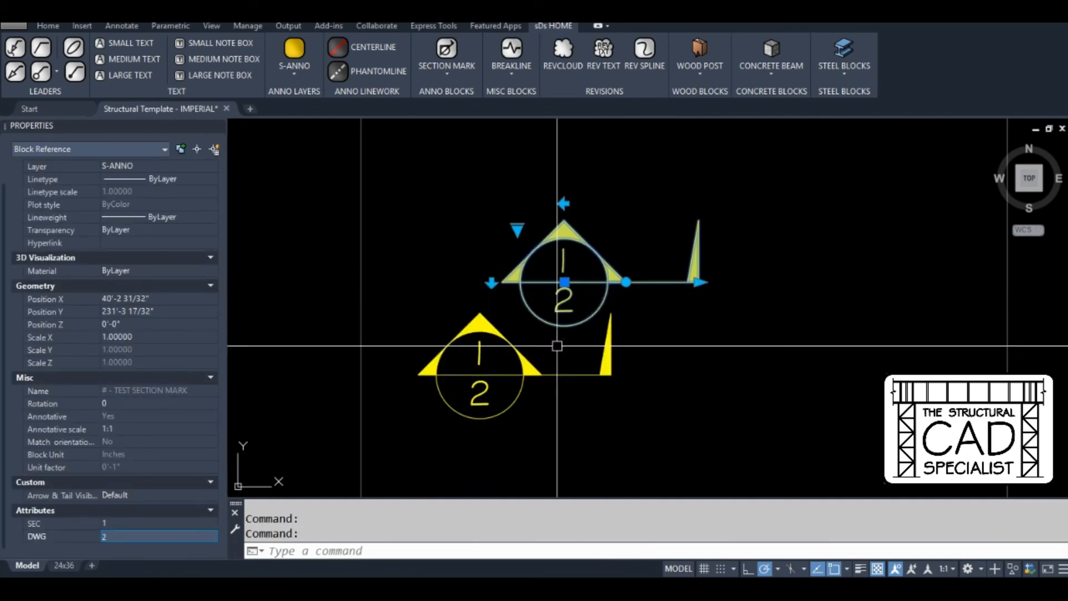
{"action": "middle_click_drag", "start_coordinate": [556, 346], "coordinate": [533, 370]}
{"action": "key", "text": "Escape"}
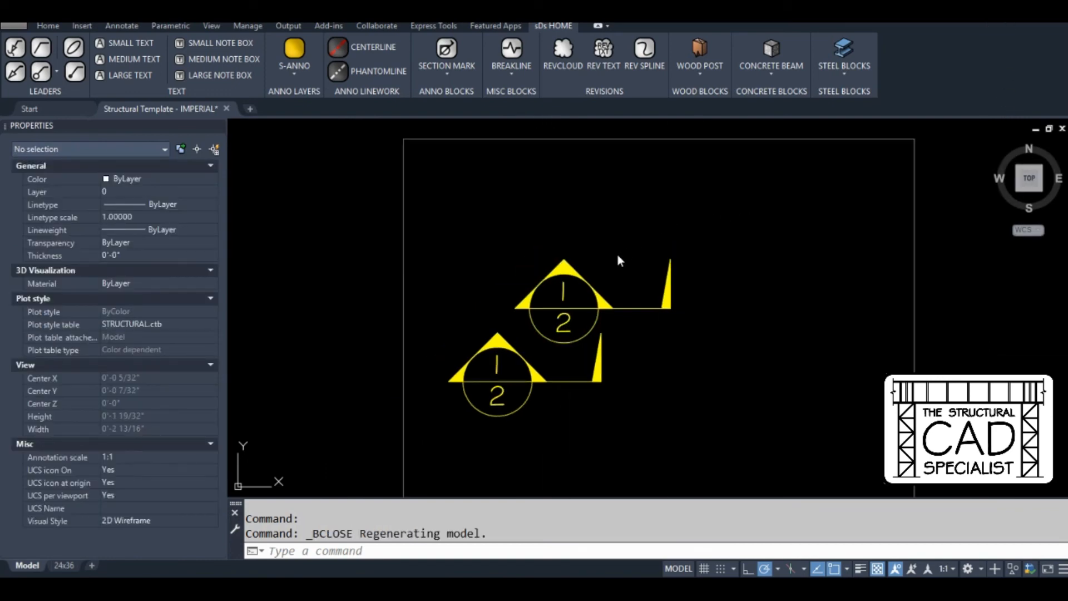
Open the # - TEST SECTION MARK block definition in the block editor
{"action": "left_click", "coordinate": [596, 272]}
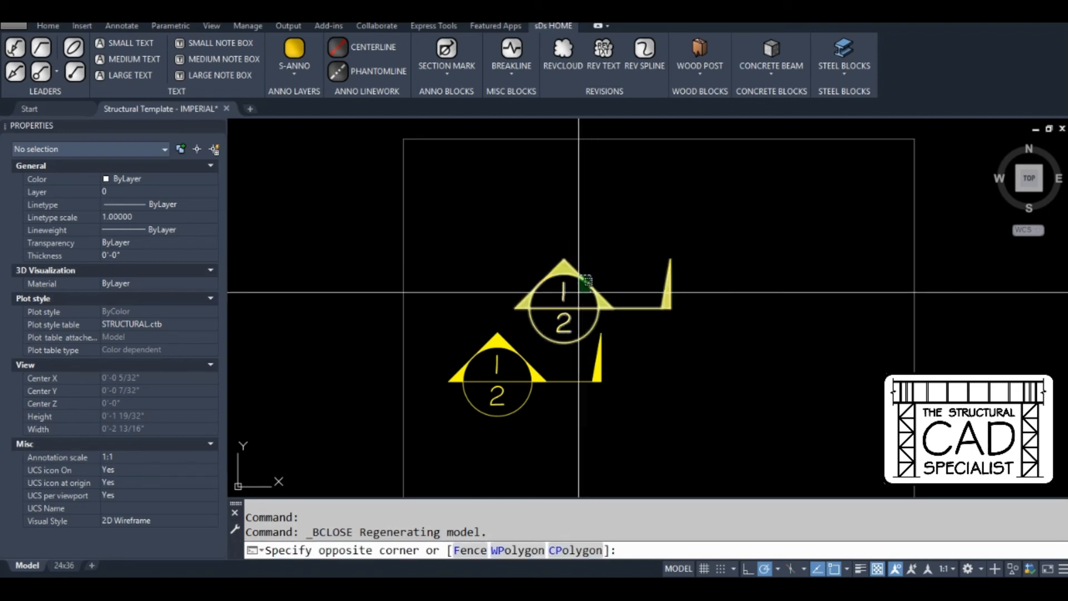
{"action": "left_click", "coordinate": [611, 273]}
{"action": "type", "text": "BEDIT"}
{"action": "key", "text": "Return"}
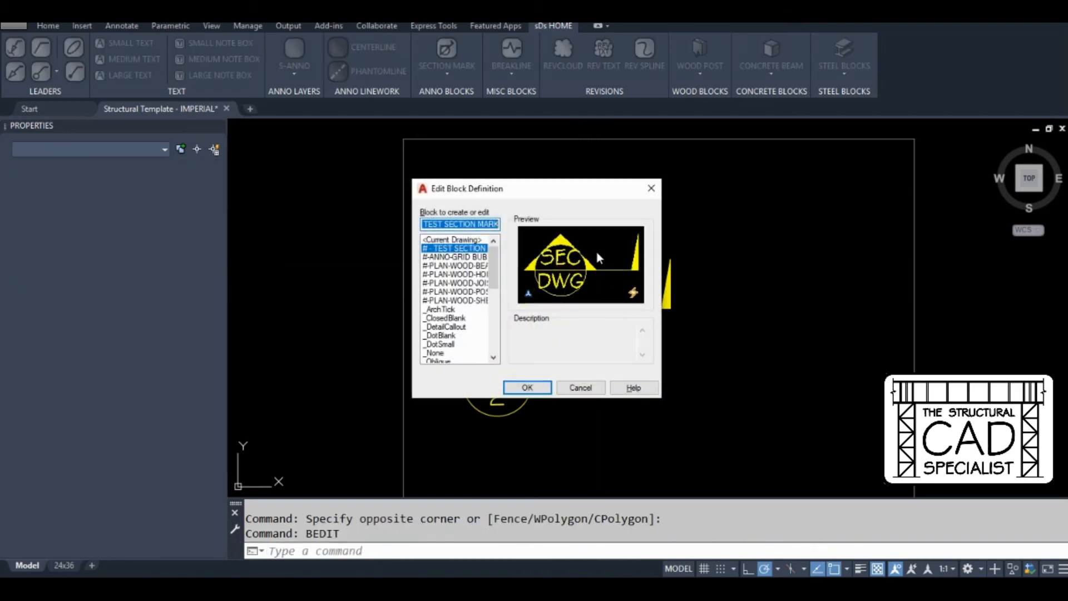
{"action": "left_click", "coordinate": [543, 388]}
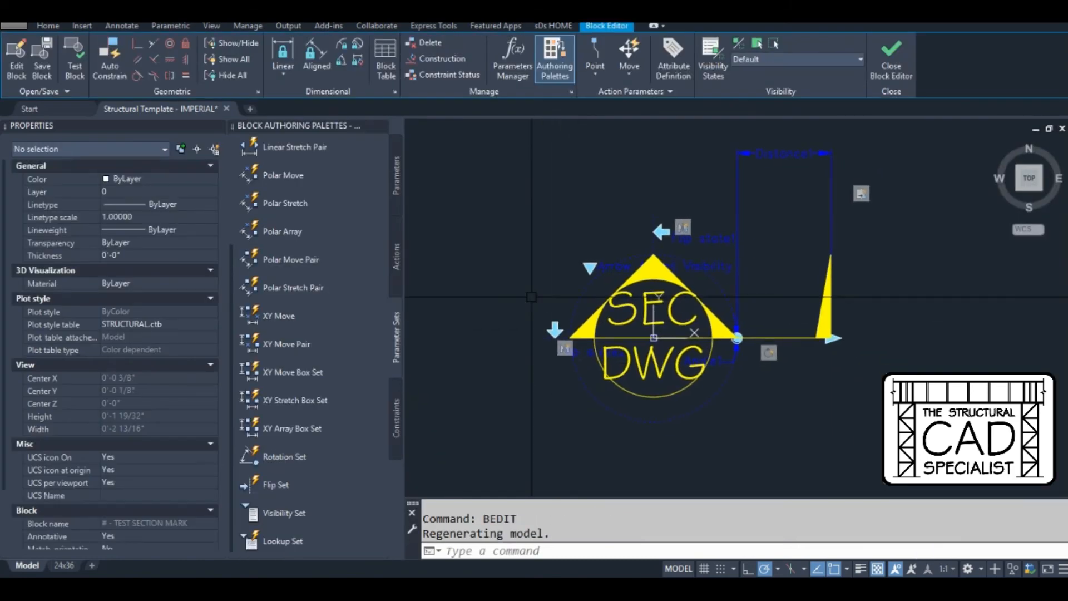
Save the block under the new name #-ANNO-SECTION MARK and close the block editor
{"action": "left_click", "coordinate": [58, 88]}
{"action": "left_click", "coordinate": [46, 105]}
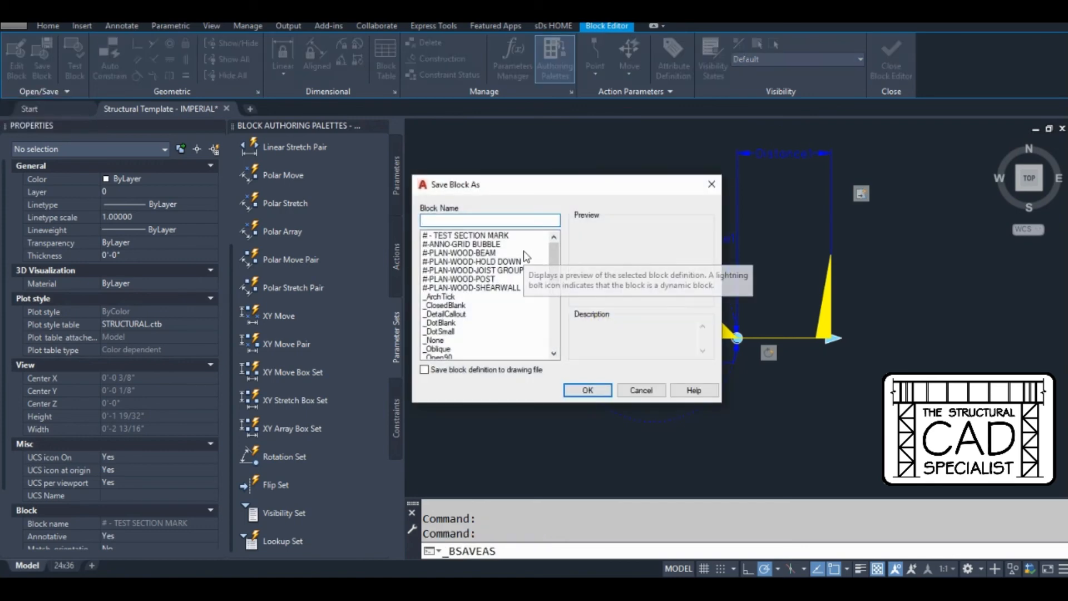
{"action": "type", "text": "3"}
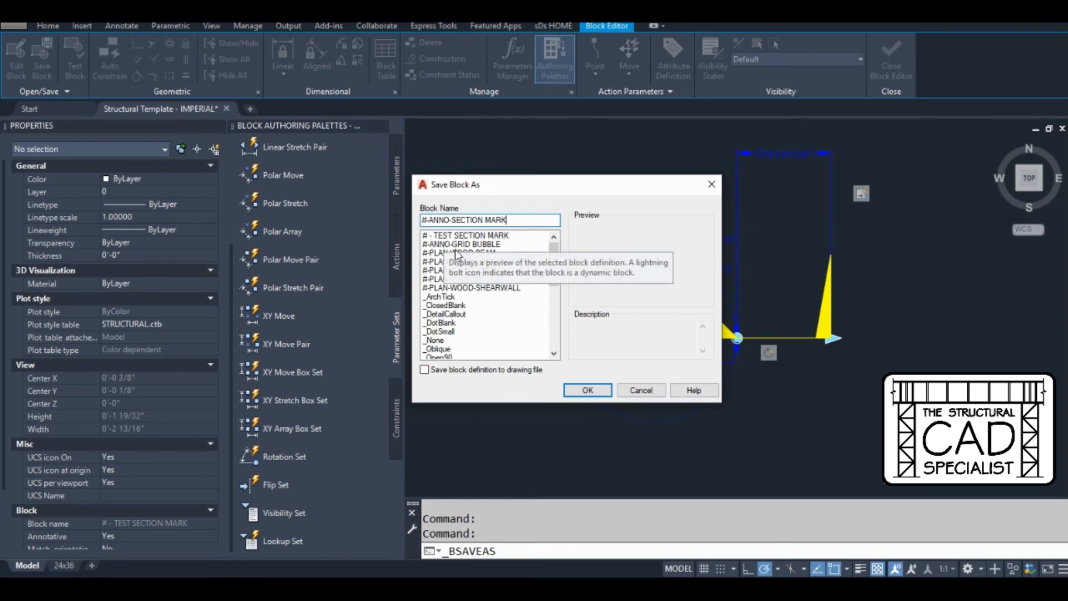
{"action": "left_click", "coordinate": [600, 392]}
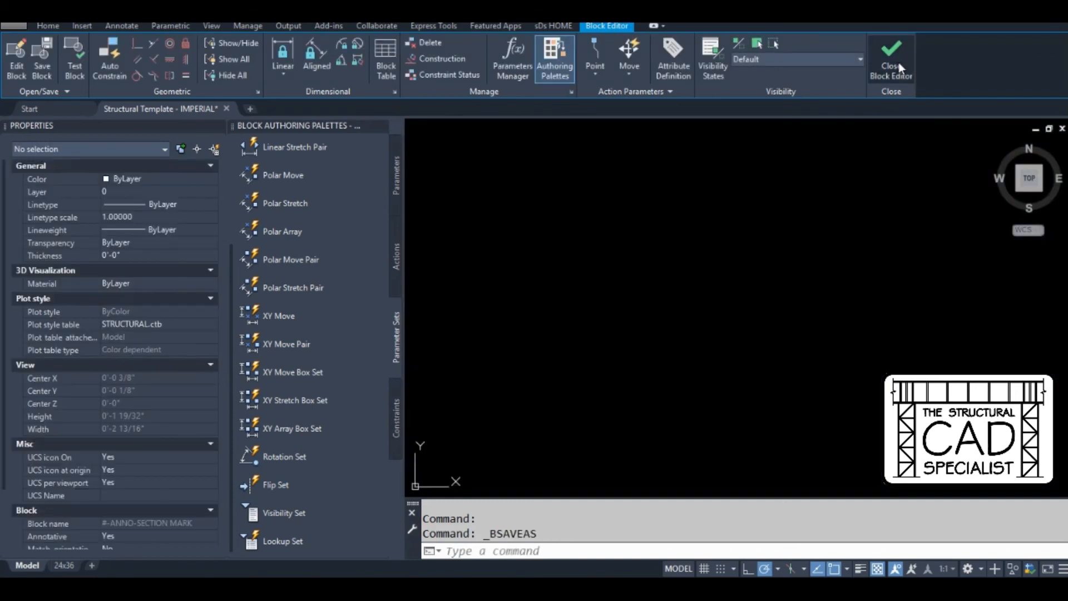
{"action": "left_click", "coordinate": [899, 62]}
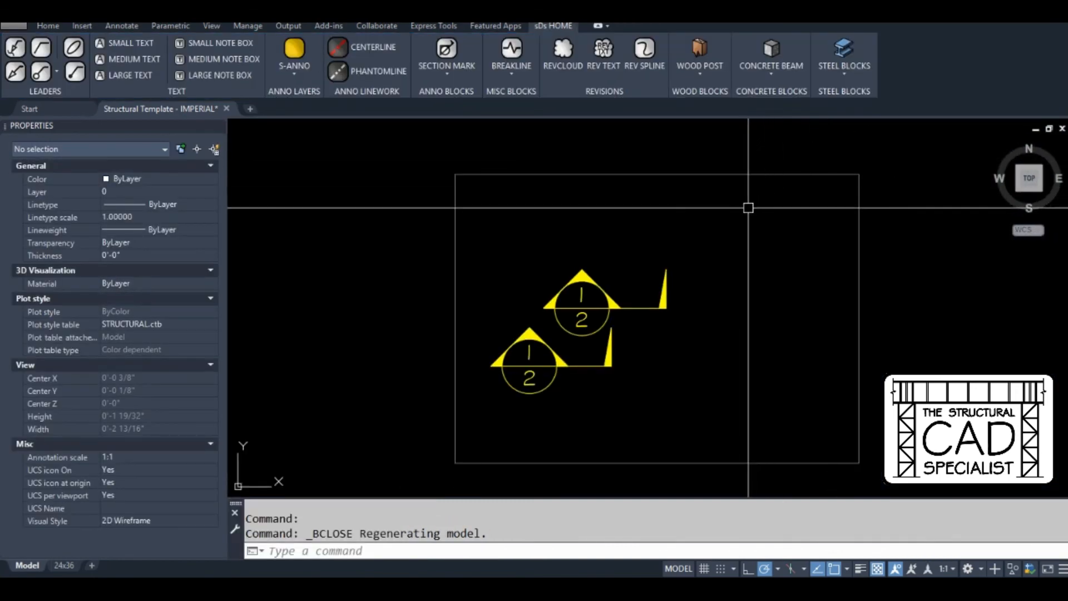
{"action": "left_click", "coordinate": [615, 271]}
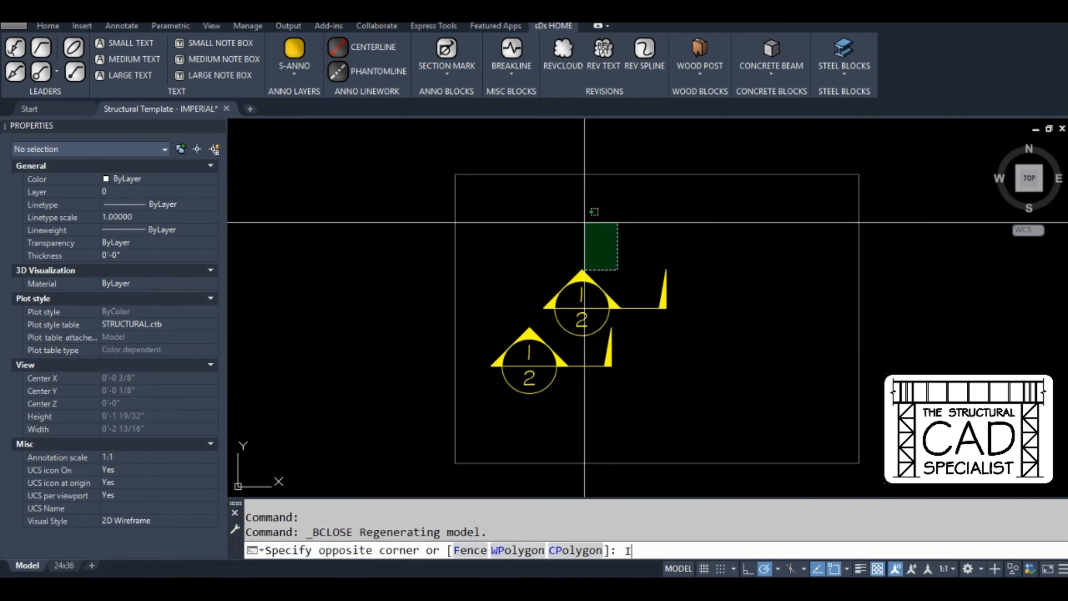
{"action": "type", "text": "INSERT"}
{"action": "key", "text": "Return"}
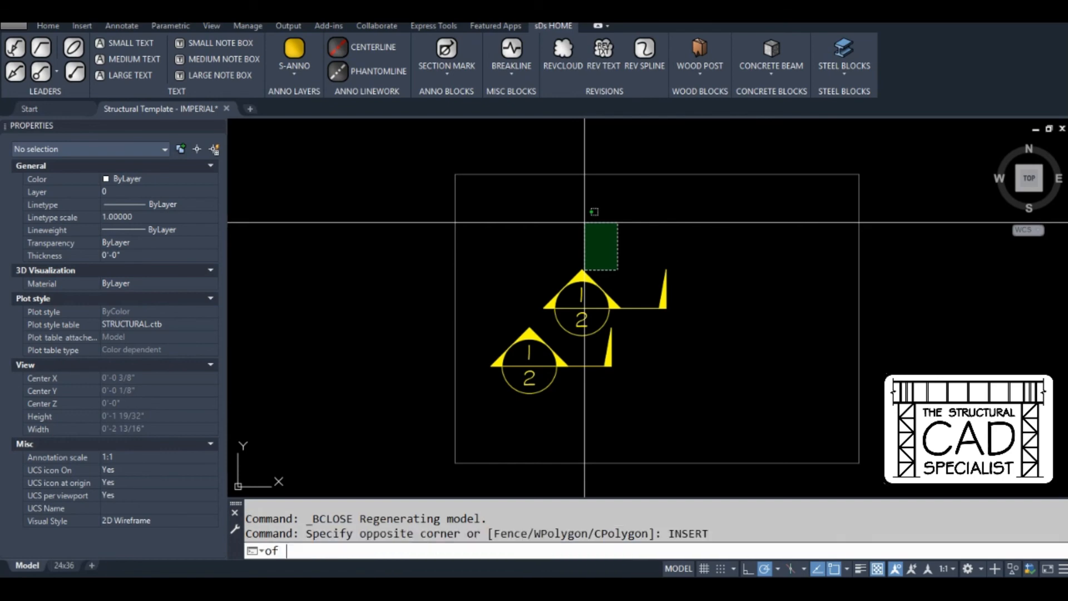
{"action": "key", "text": "Escape"}
Insert the #-ANNO-SECTION MARK block above the two test section marks
{"action": "type", "text": "INSERT"}
{"action": "key", "text": "Return"}
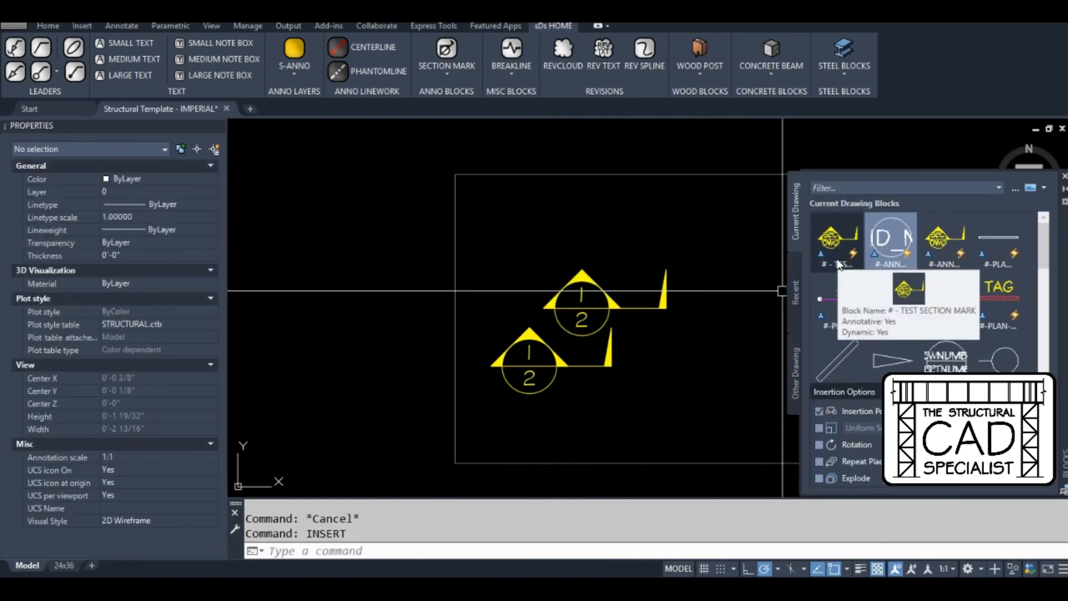
{"action": "left_click", "coordinate": [938, 248]}
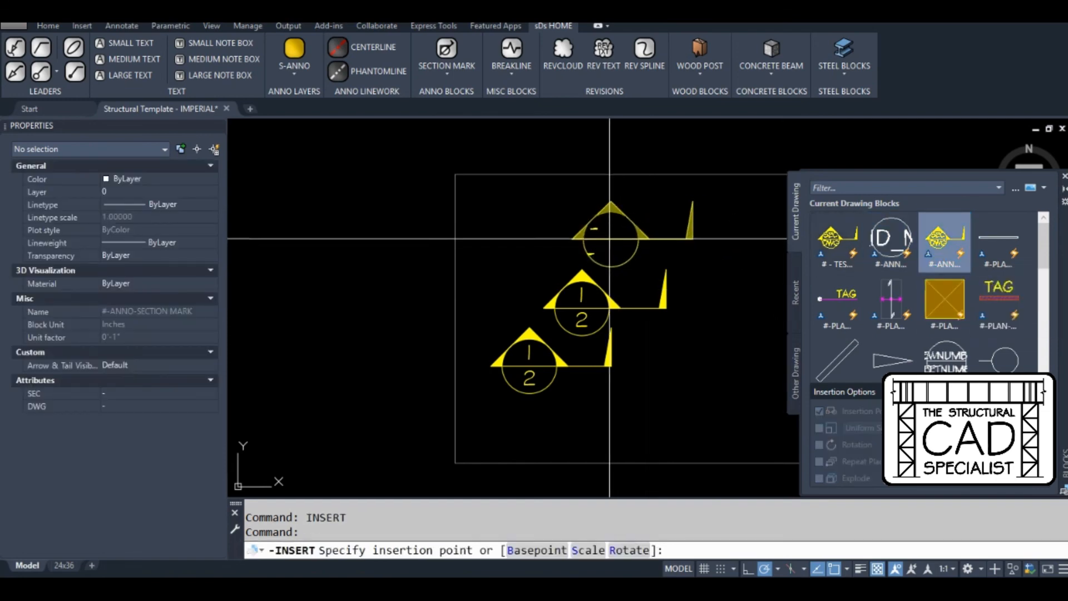
{"action": "mouse_move", "coordinate": [640, 212]}
{"action": "middle_mouse_down"}
{"action": "mouse_move", "coordinate": [624, 233]}
{"action": "mouse_move", "coordinate": [604, 211]}
{"action": "middle_mouse_up"}
{"action": "left_click", "coordinate": [624, 238]}
{"action": "key", "text": "Escape"}
{"action": "key", "text": "Escape"}
Erase both old test section marks from the drawing
{"action": "left_click", "coordinate": [584, 268]}
{"action": "left_click", "coordinate": [559, 356]}
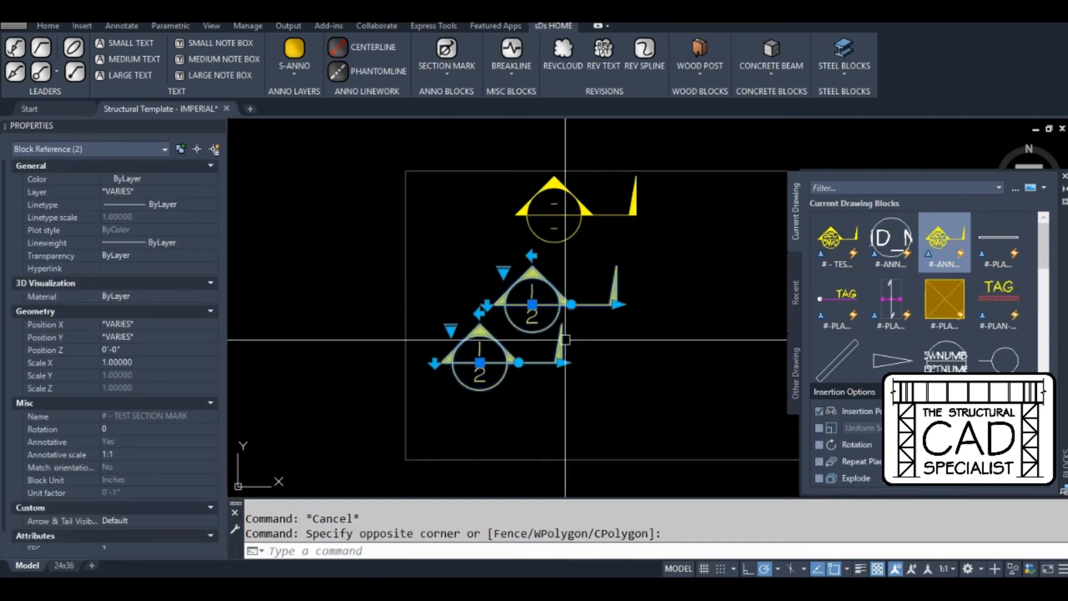
{"action": "type", "text": "e"}
{"action": "key", "text": "Return"}
Purge the unused # - TEST SECTION MARK block from the drawing
{"action": "type", "text": "purge"}
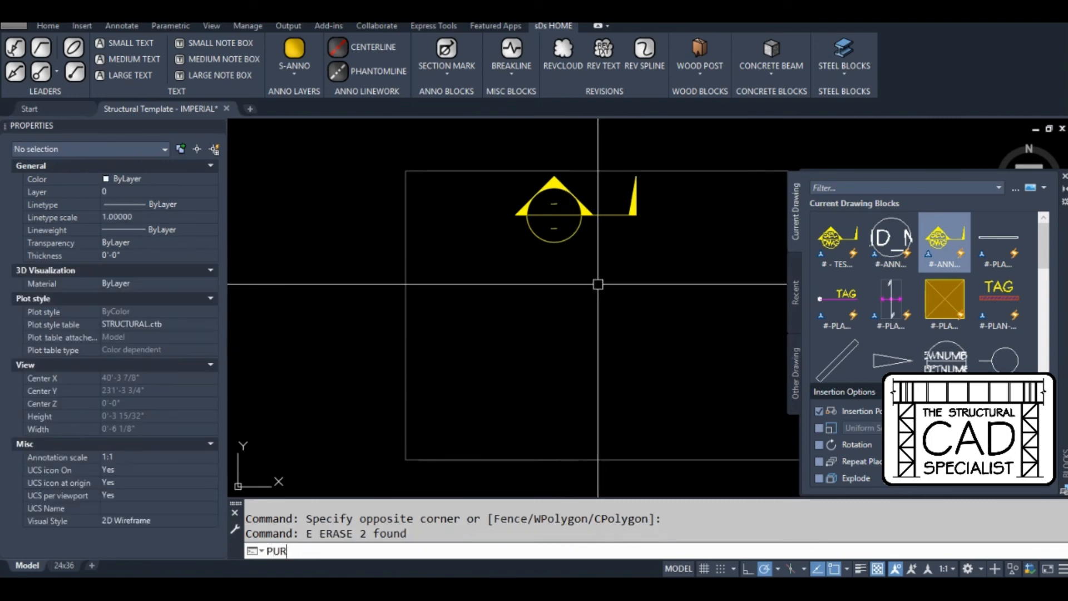
{"action": "key", "text": "Return"}
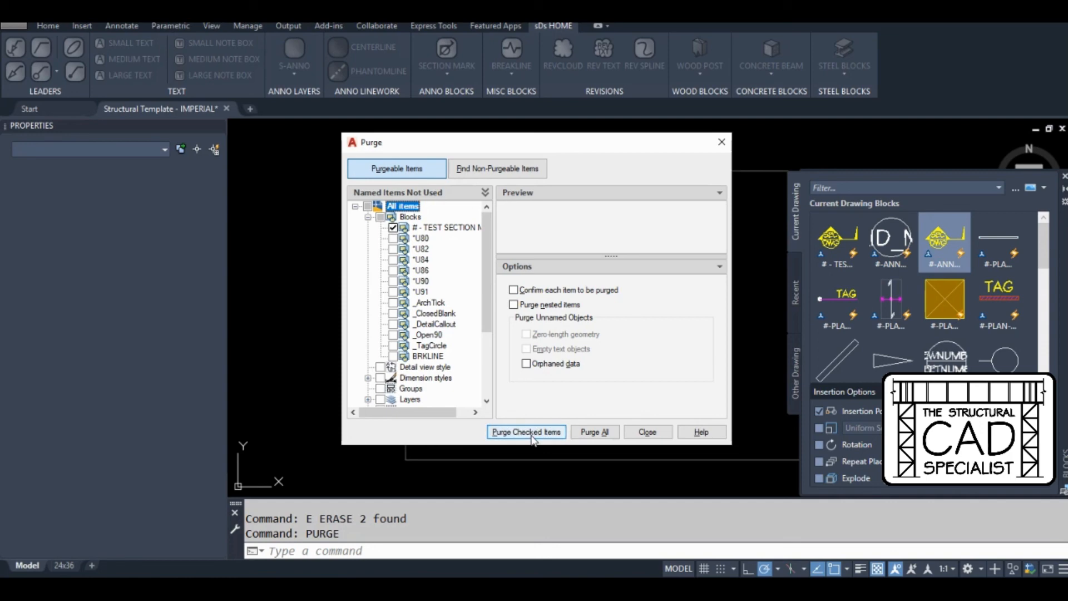
{"action": "left_click", "coordinate": [528, 433]}
{"action": "left_click", "coordinate": [646, 432]}
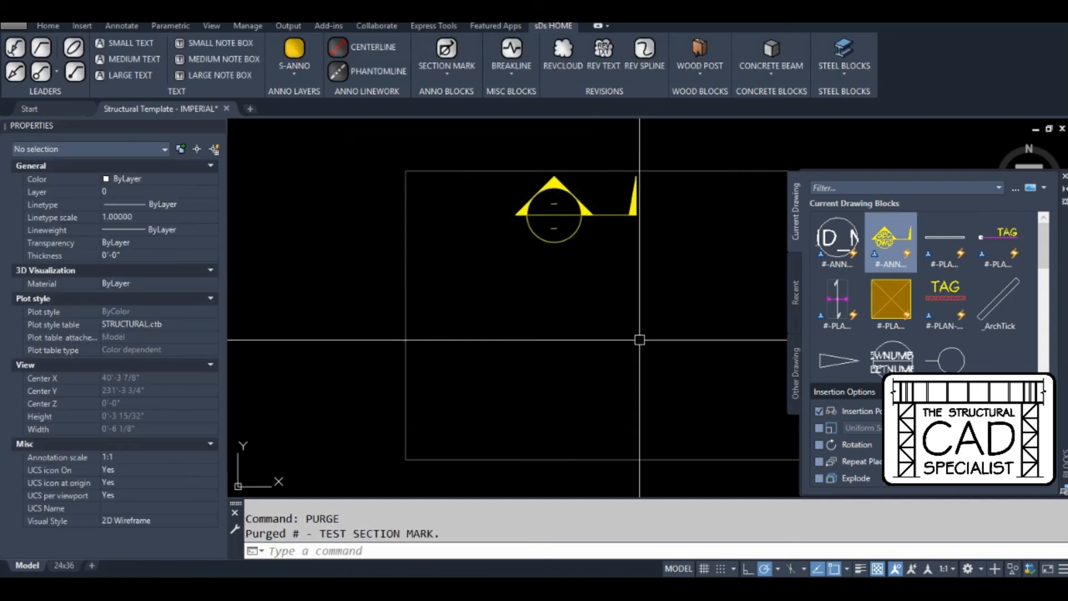
Move the inserted #-ANNO-SECTION MARK down from the upper edge of the rectangular frame
{"action": "left_click", "coordinate": [600, 277]}
{"action": "left_click", "coordinate": [569, 297]}
{"action": "middle_click_drag", "start_coordinate": [602, 319], "coordinate": [500, 234]}
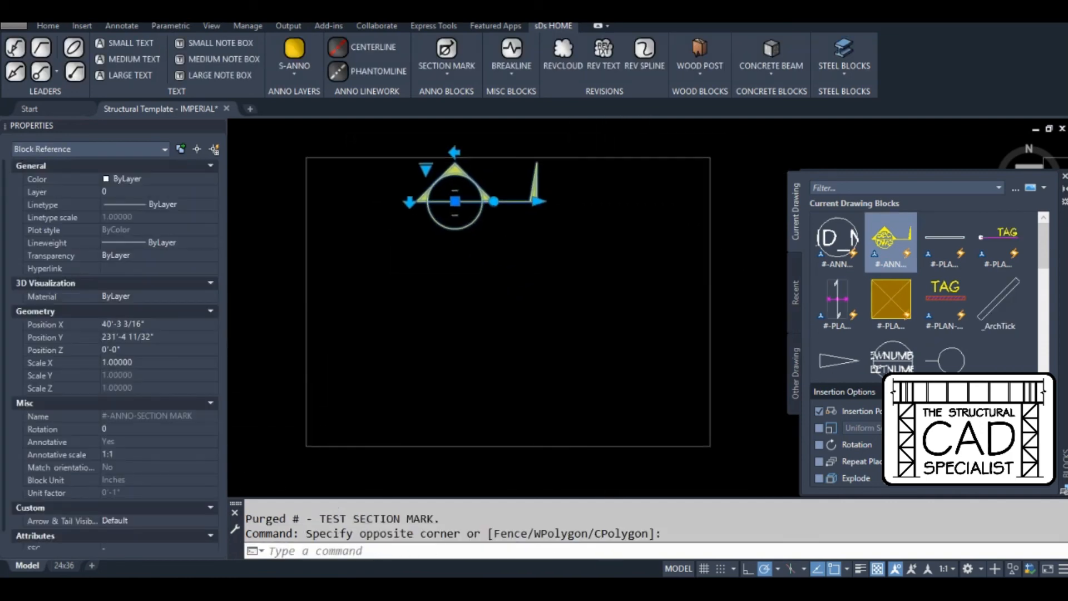
{"action": "type", "text": "m"}
{"action": "key", "text": "Return"}
{"action": "left_click", "coordinate": [500, 234]}
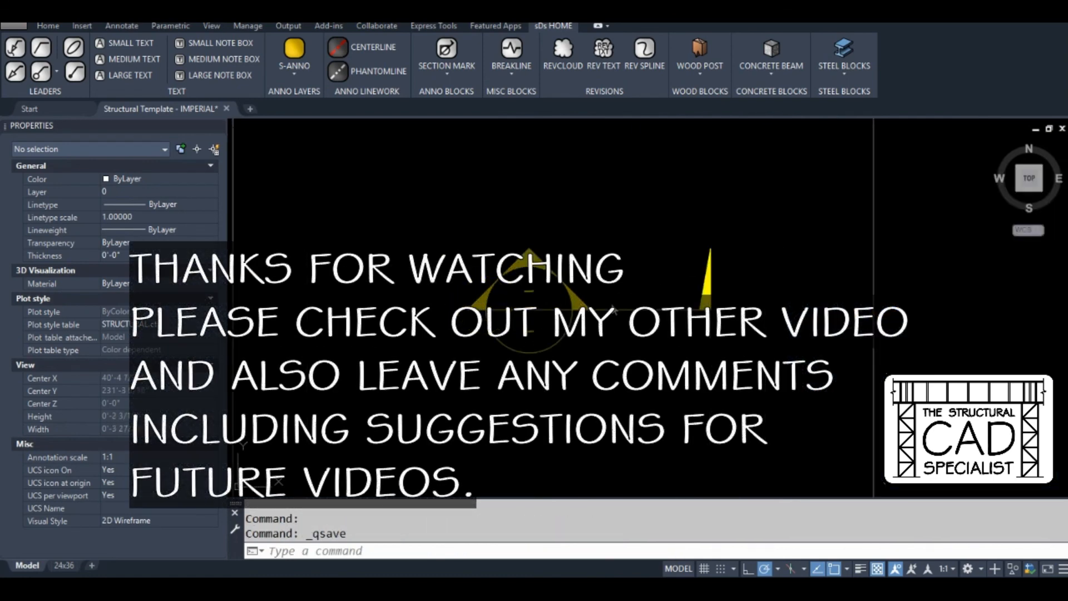
Test the section mark's dynamic grips by rotating it about 45 degrees and adjusting the tail length
{"action": "left_click", "coordinate": [590, 307]}
{"action": "left_click", "coordinate": [601, 308]}
{"action": "left_click", "coordinate": [604, 237]}
{"action": "left_click", "coordinate": [657, 183]}
{"action": "left_click", "coordinate": [629, 212]}
Cycle the section mark through its visibility states, including Arrow & Tail Off, and return it to Default
{"action": "left_click", "coordinate": [480, 254]}
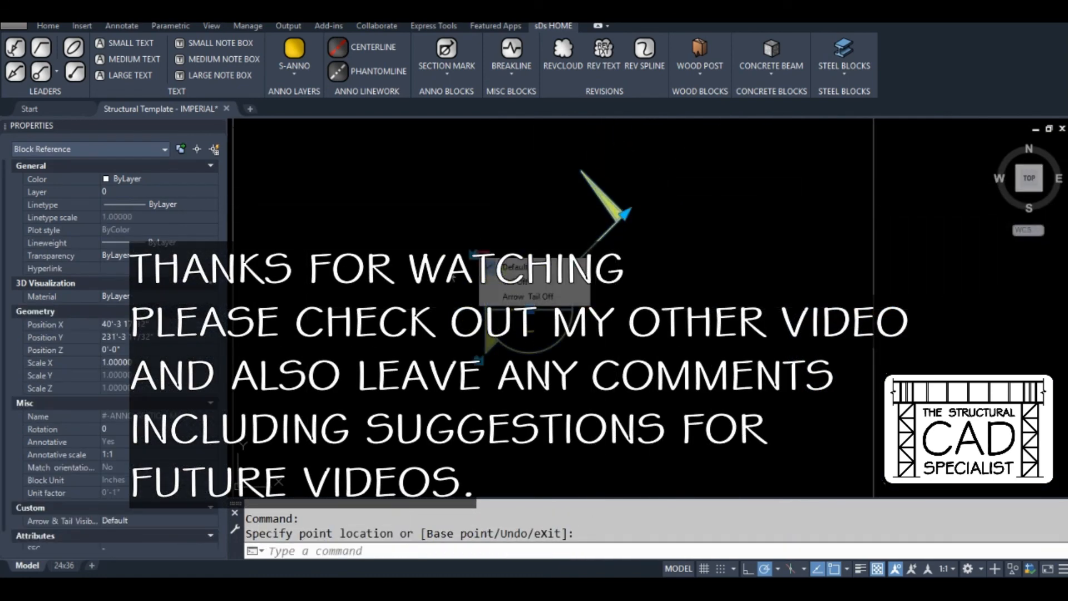
{"action": "left_click", "coordinate": [518, 282]}
{"action": "left_click", "coordinate": [480, 255]}
{"action": "left_click", "coordinate": [520, 296]}
{"action": "left_click", "coordinate": [481, 255]}
{"action": "left_click", "coordinate": [517, 266]}
Rotate the section mark with its rotation grip so the tail points diagonally down to the left
{"action": "left_click", "coordinate": [579, 259]}
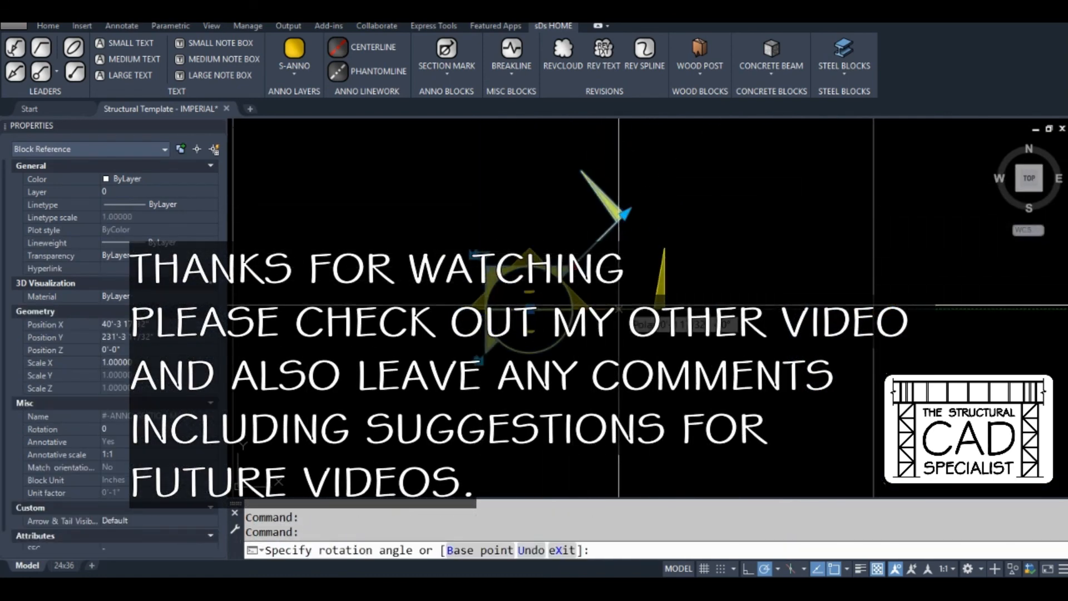
{"action": "left_click", "coordinate": [459, 307]}
{"action": "left_click", "coordinate": [594, 307]}
{"action": "left_click", "coordinate": [600, 313]}
{"action": "left_click", "coordinate": [601, 309]}
{"action": "left_click", "coordinate": [468, 309]}
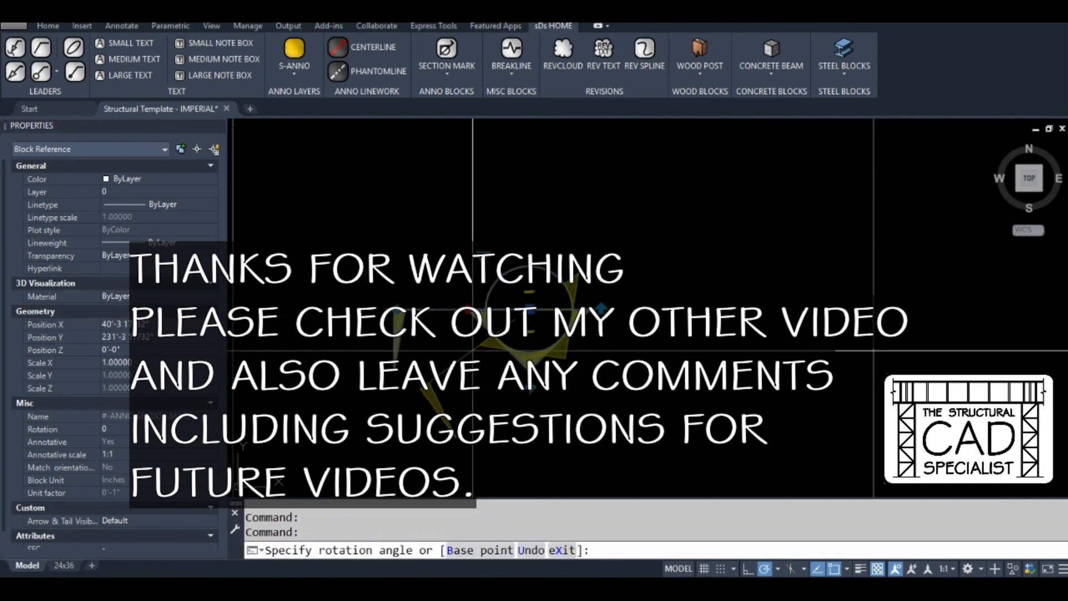
{"action": "left_click", "coordinate": [479, 356]}
Stretch the section mark's tail farther along its diagonal and clear the selection
{"action": "scroll", "coordinate": [430, 308], "scroll_direction": "down", "scroll_amount": 2}
{"action": "middle_click_drag", "start_coordinate": [430, 308], "coordinate": [449, 286]}
{"action": "left_click", "coordinate": [449, 286]}
{"action": "left_click", "coordinate": [543, 226]}
{"action": "key", "text": "Escape"}
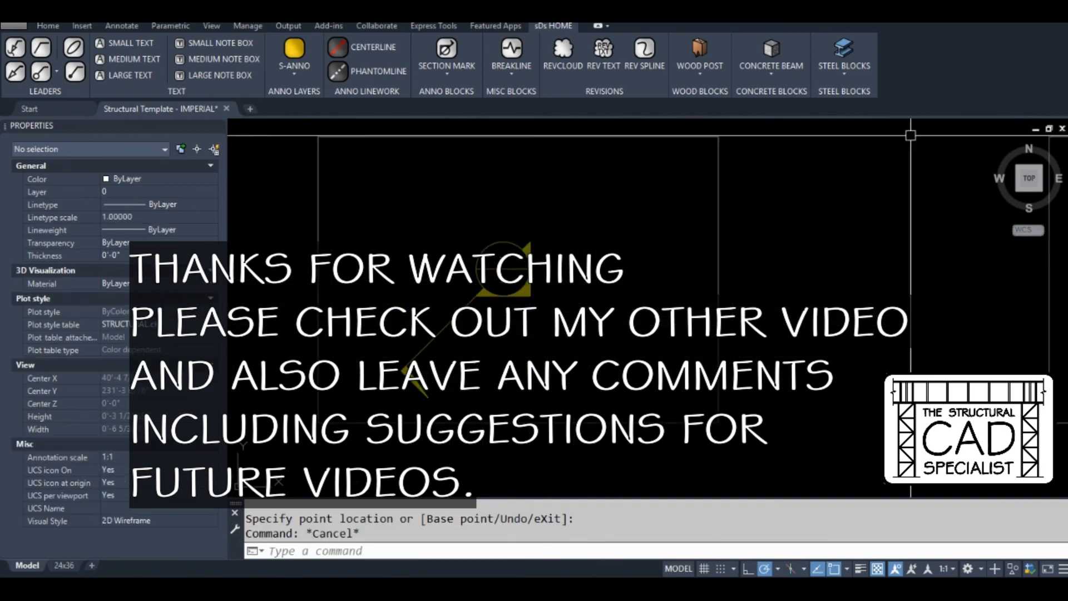